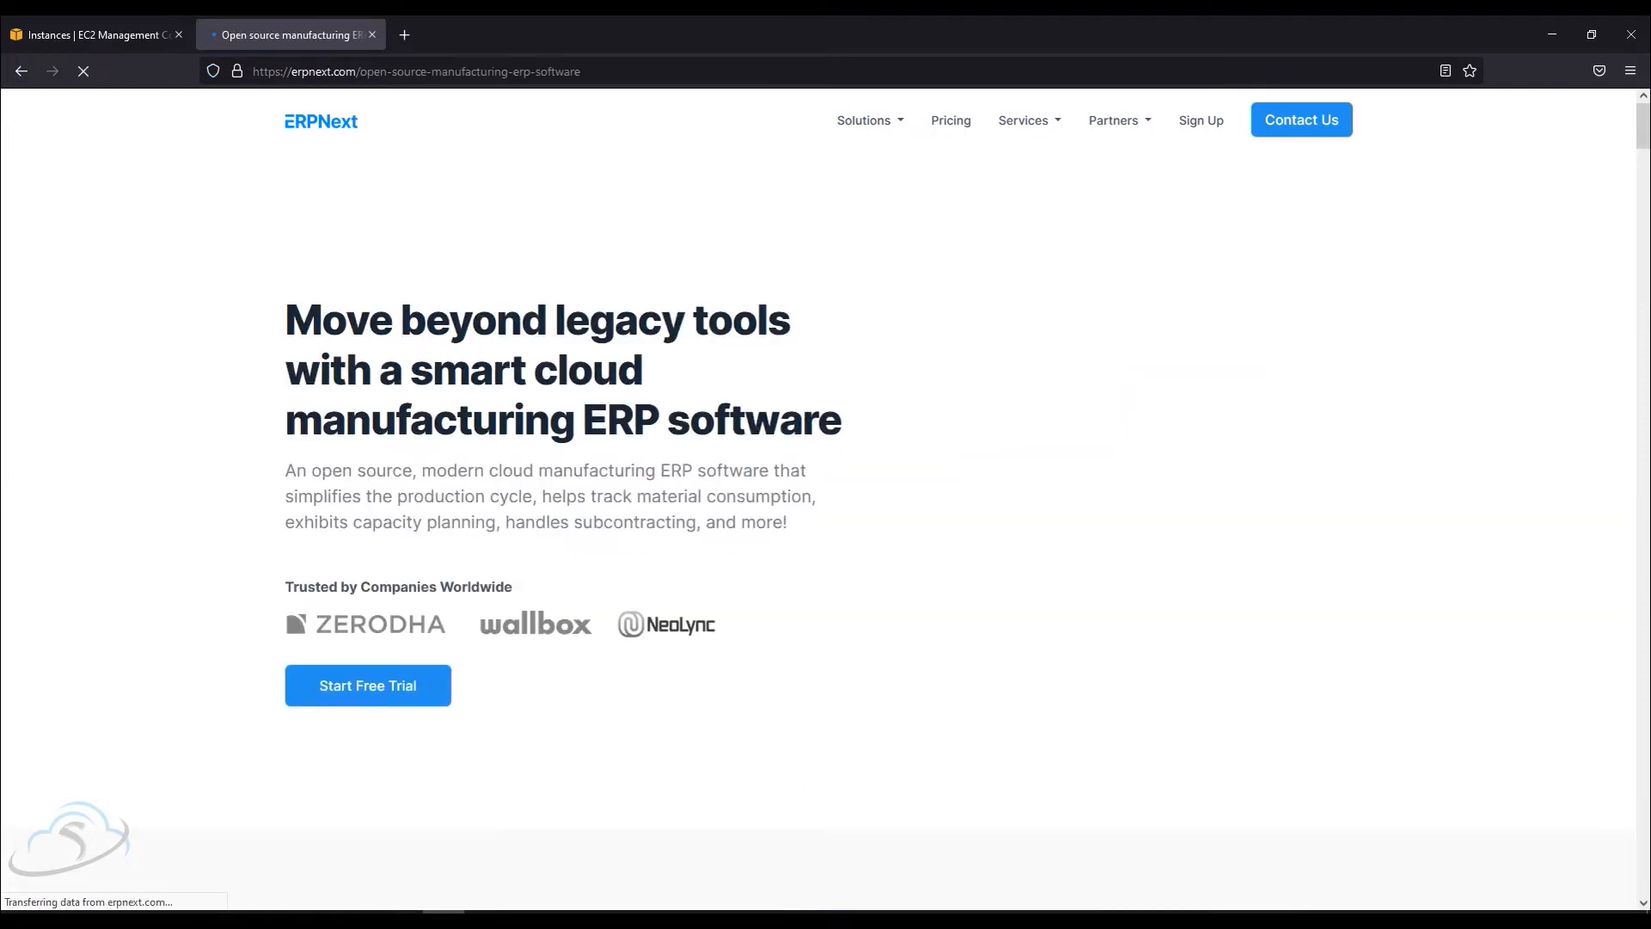
# - Look over the manufacturing ERP software page, and go to the ERPNext home page
pyautogui.scroll(-8, 826, 499)
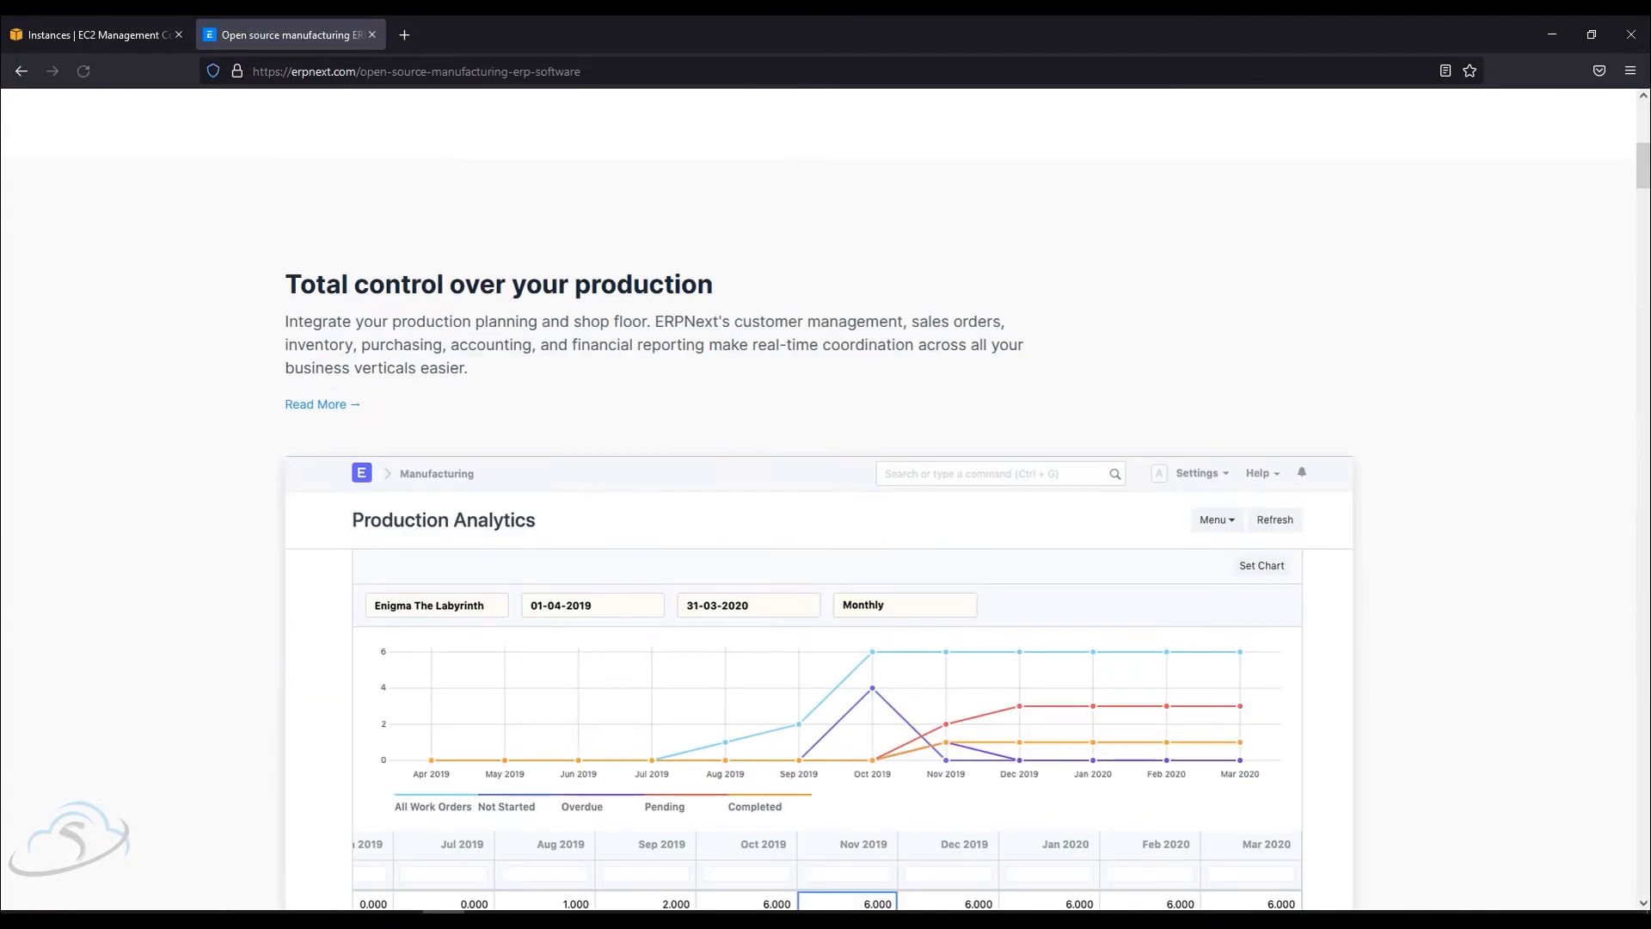
pyautogui.scroll(-4, 826, 499)
pyautogui.scroll(12, 826, 499)
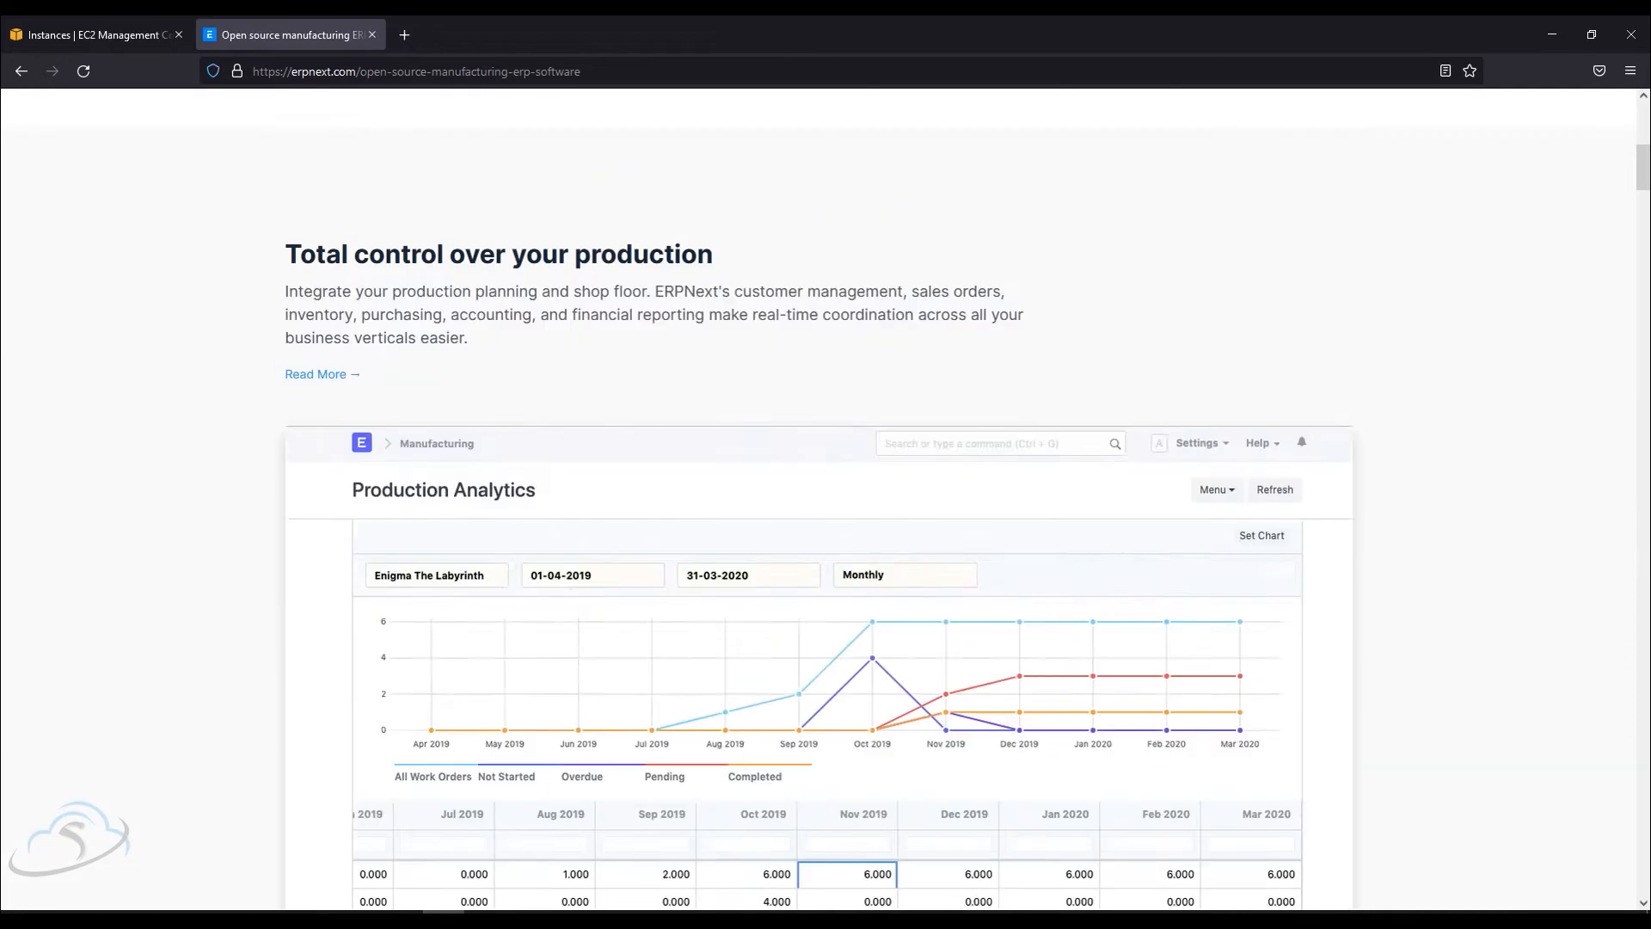
pyautogui.click(320, 121)
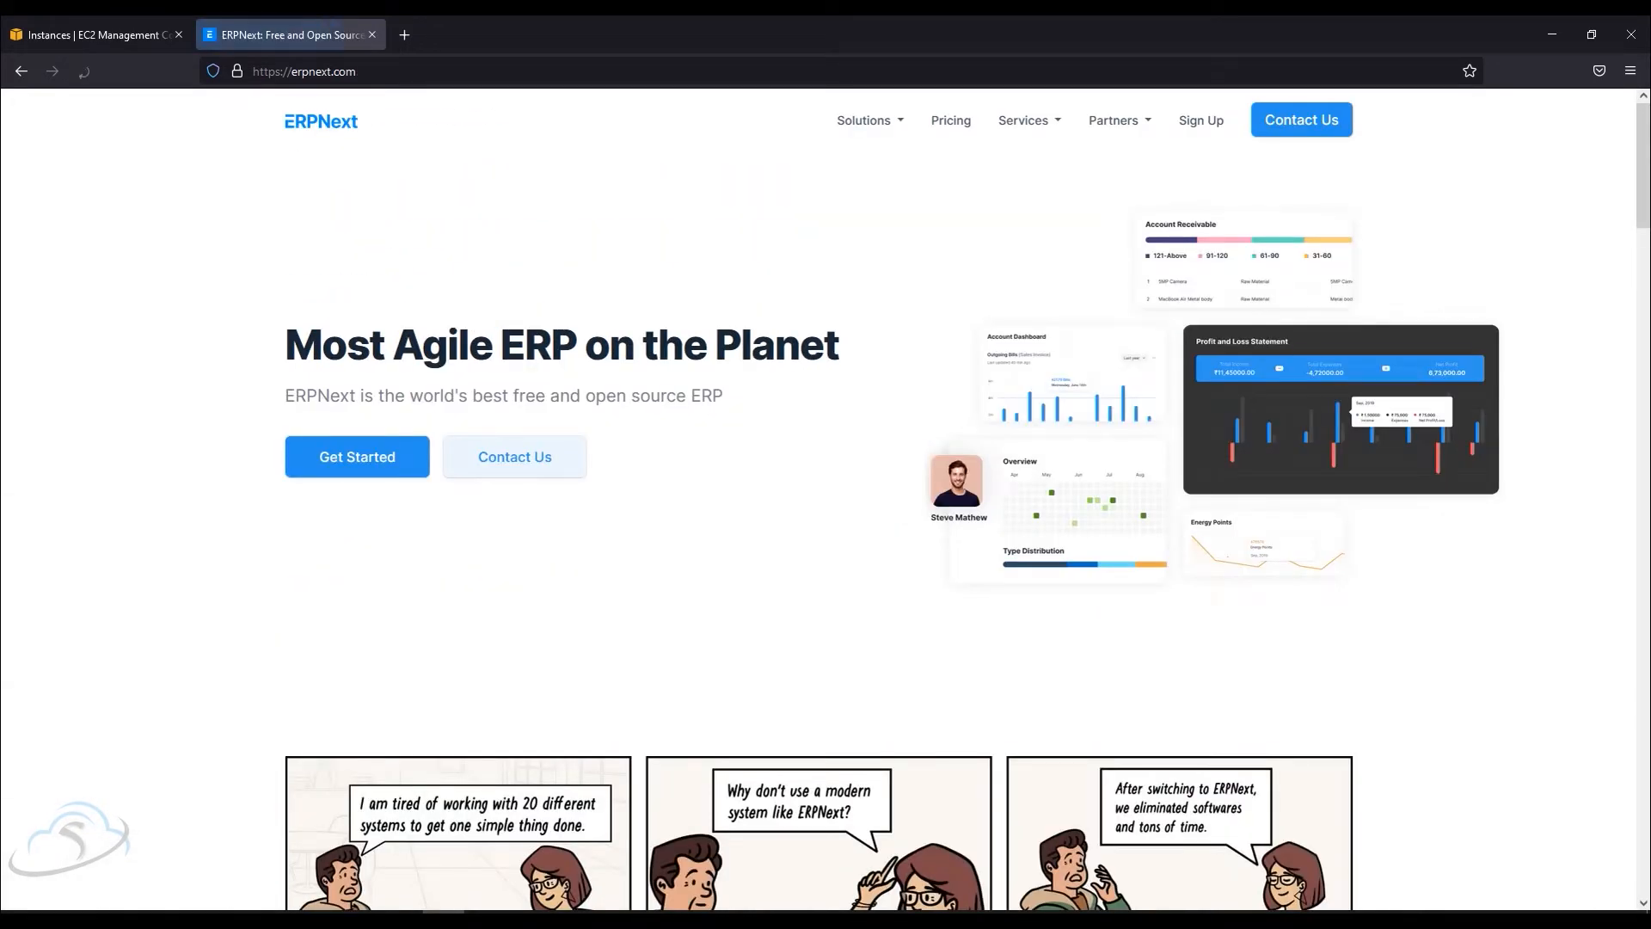
# - Examine the home page's dashboard preview, the module overview under "Almost everything you need" and the customer section
pyautogui.scroll(-10, 826, 499)
pyautogui.scroll(-3, 826, 499)
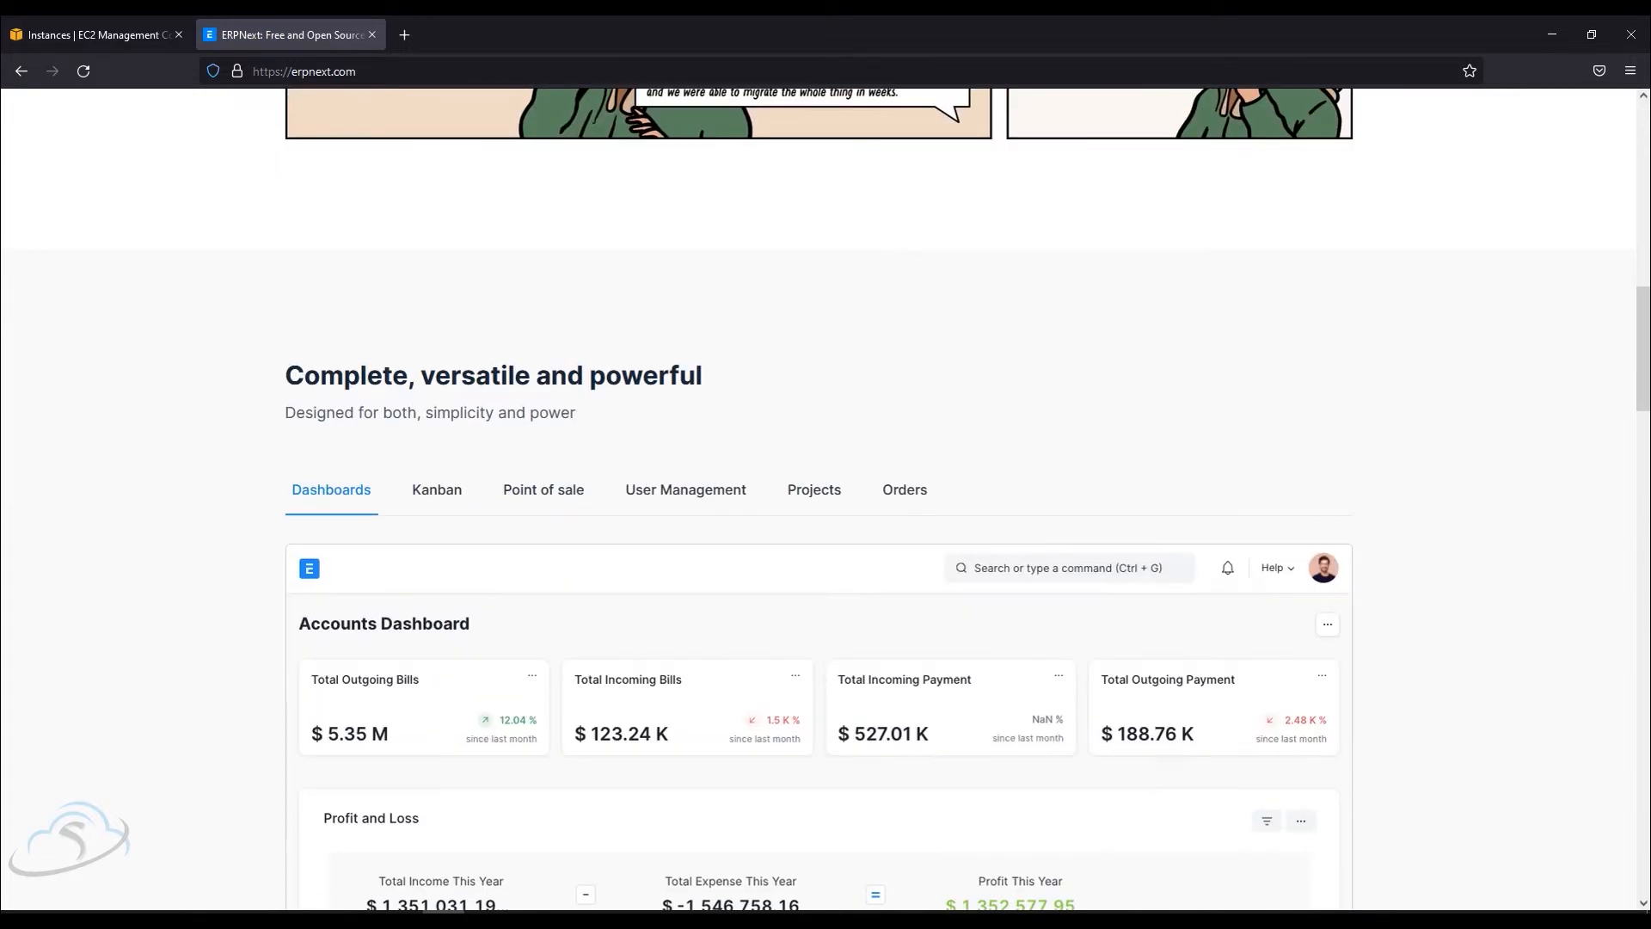
pyautogui.scroll(-2, 826, 499)
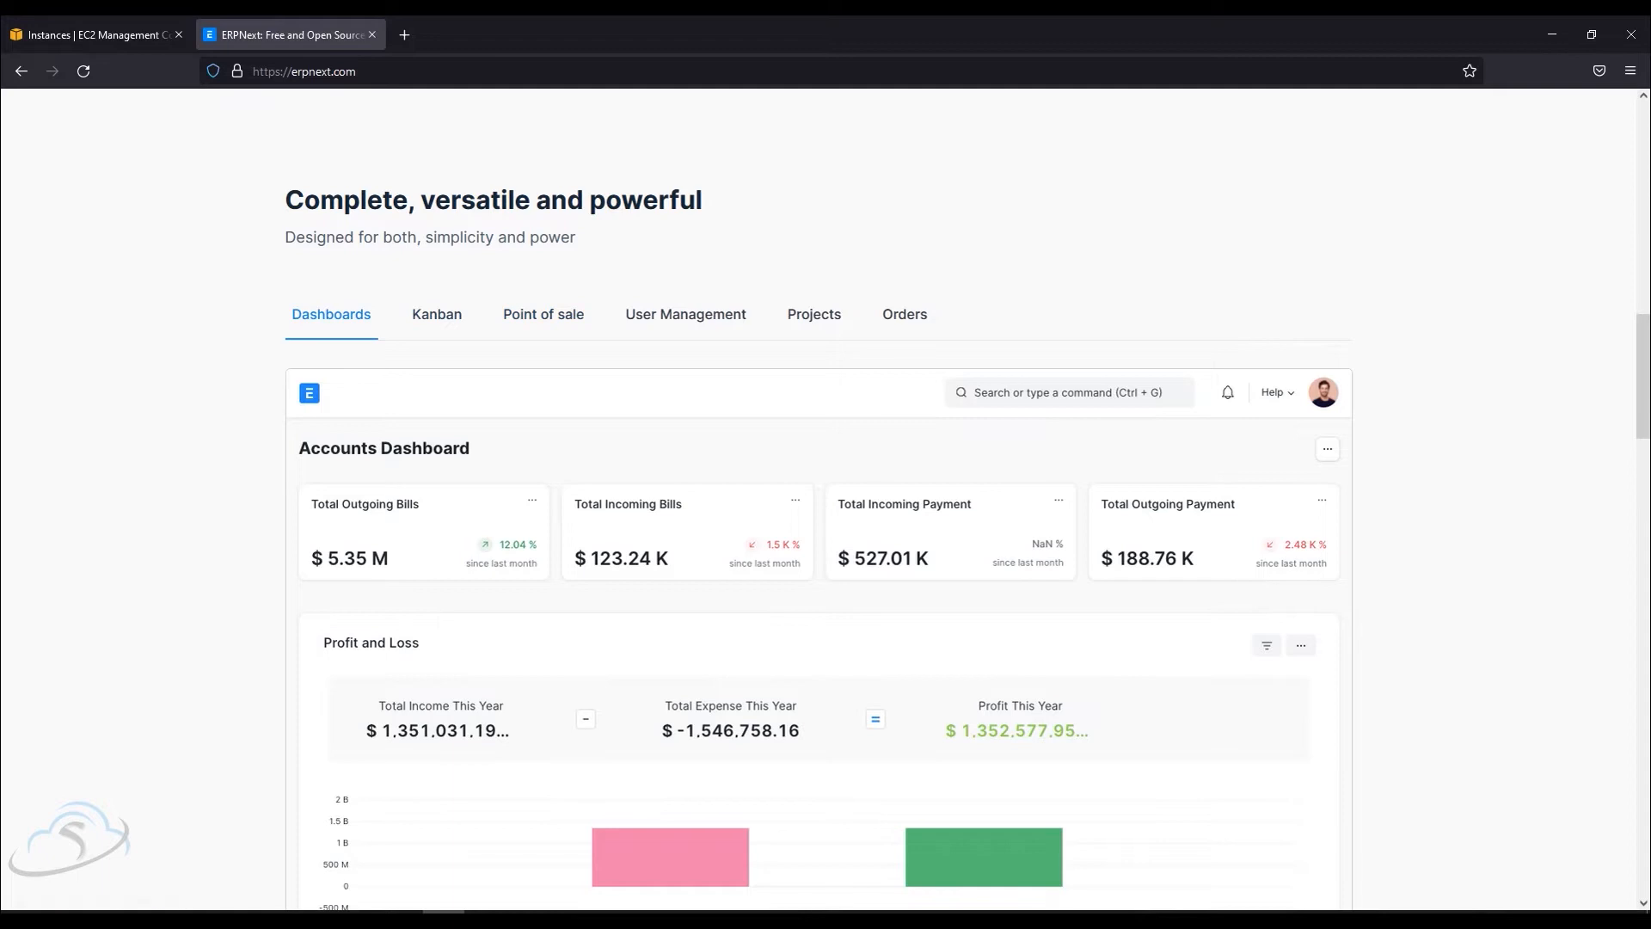
pyautogui.scroll(-7, 826, 499)
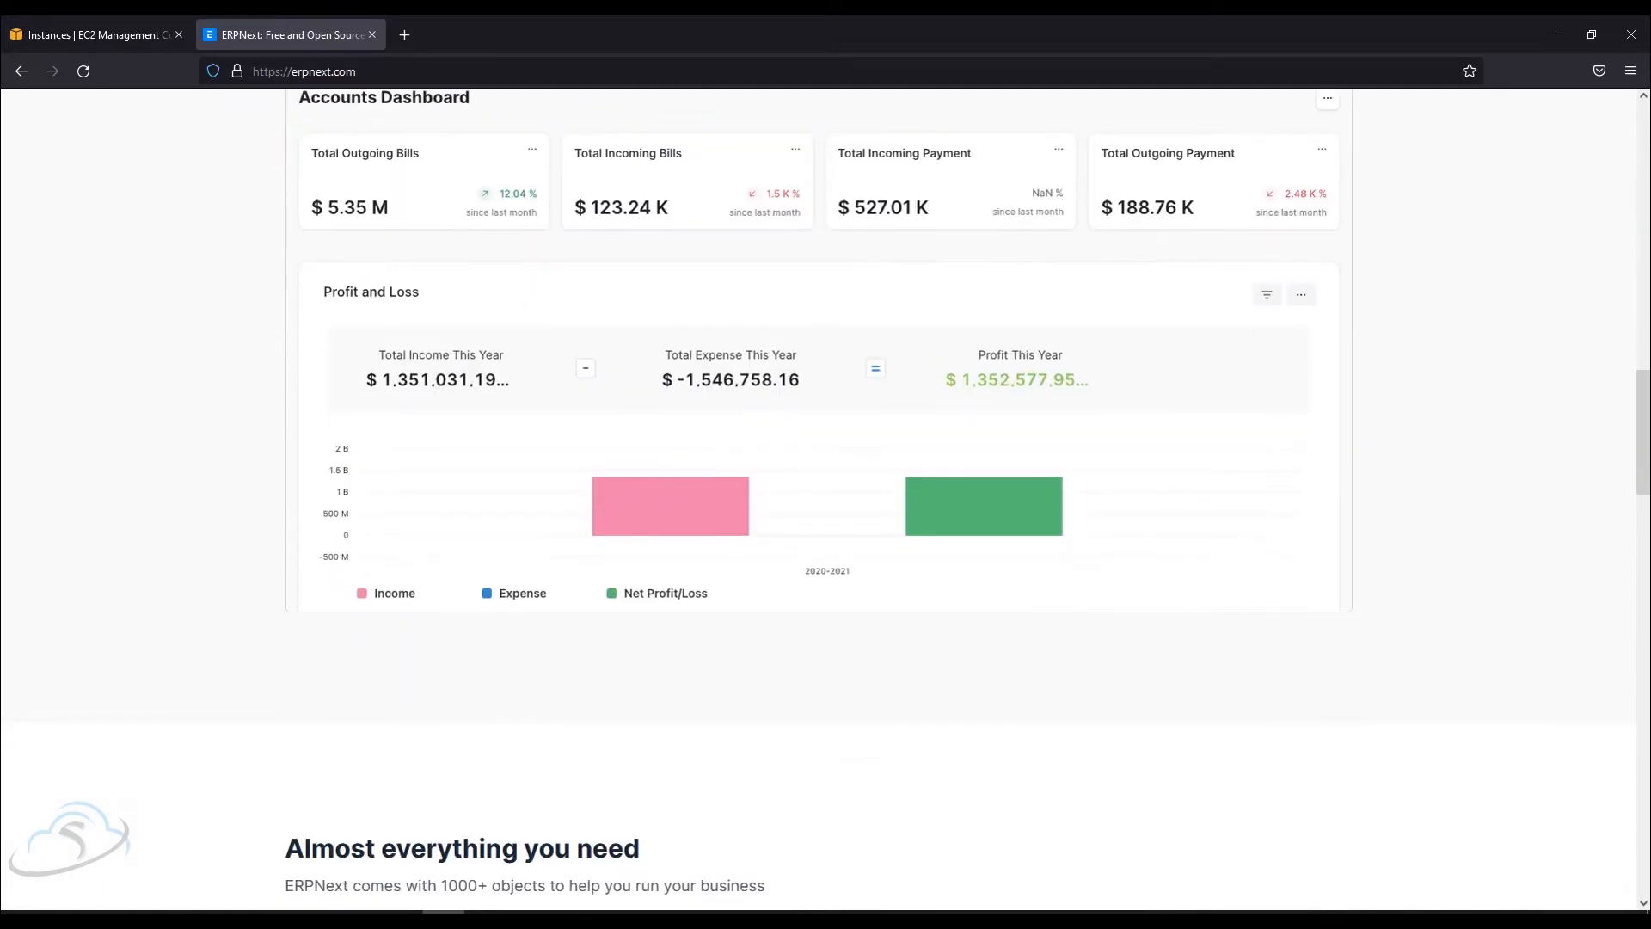
pyautogui.moveTo(285, 585); pyautogui.dragTo(639, 585)
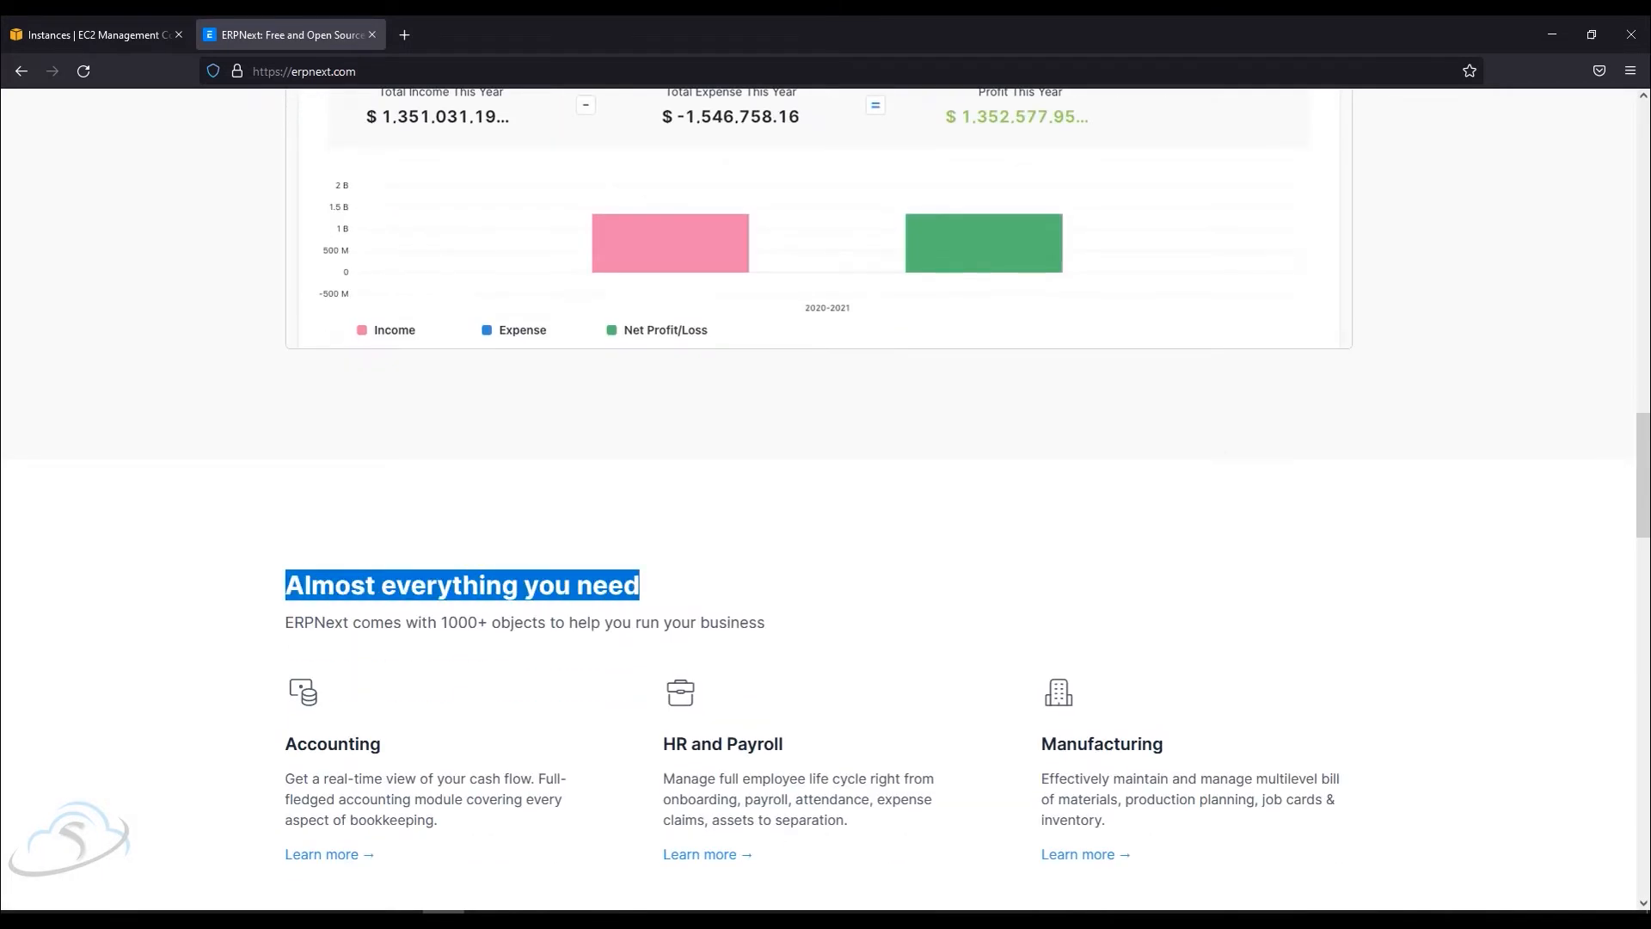
pyautogui.scroll(-2, 329, 679)
pyautogui.scroll(-1, 826, 499)
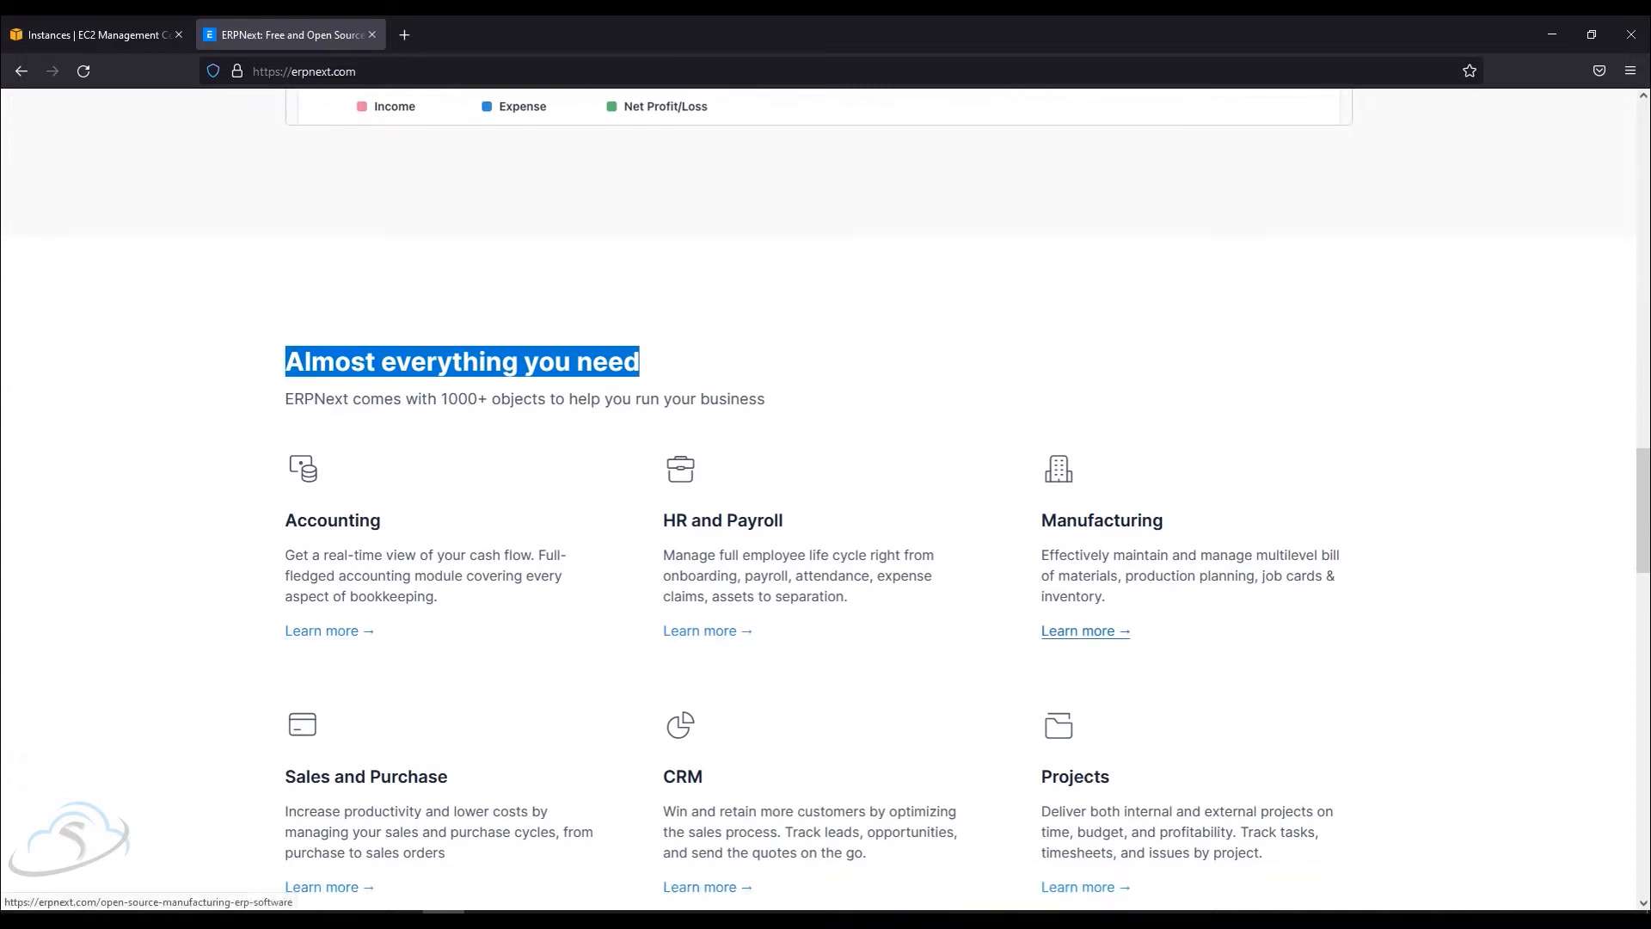
pyautogui.scroll(-5, 329, 847)
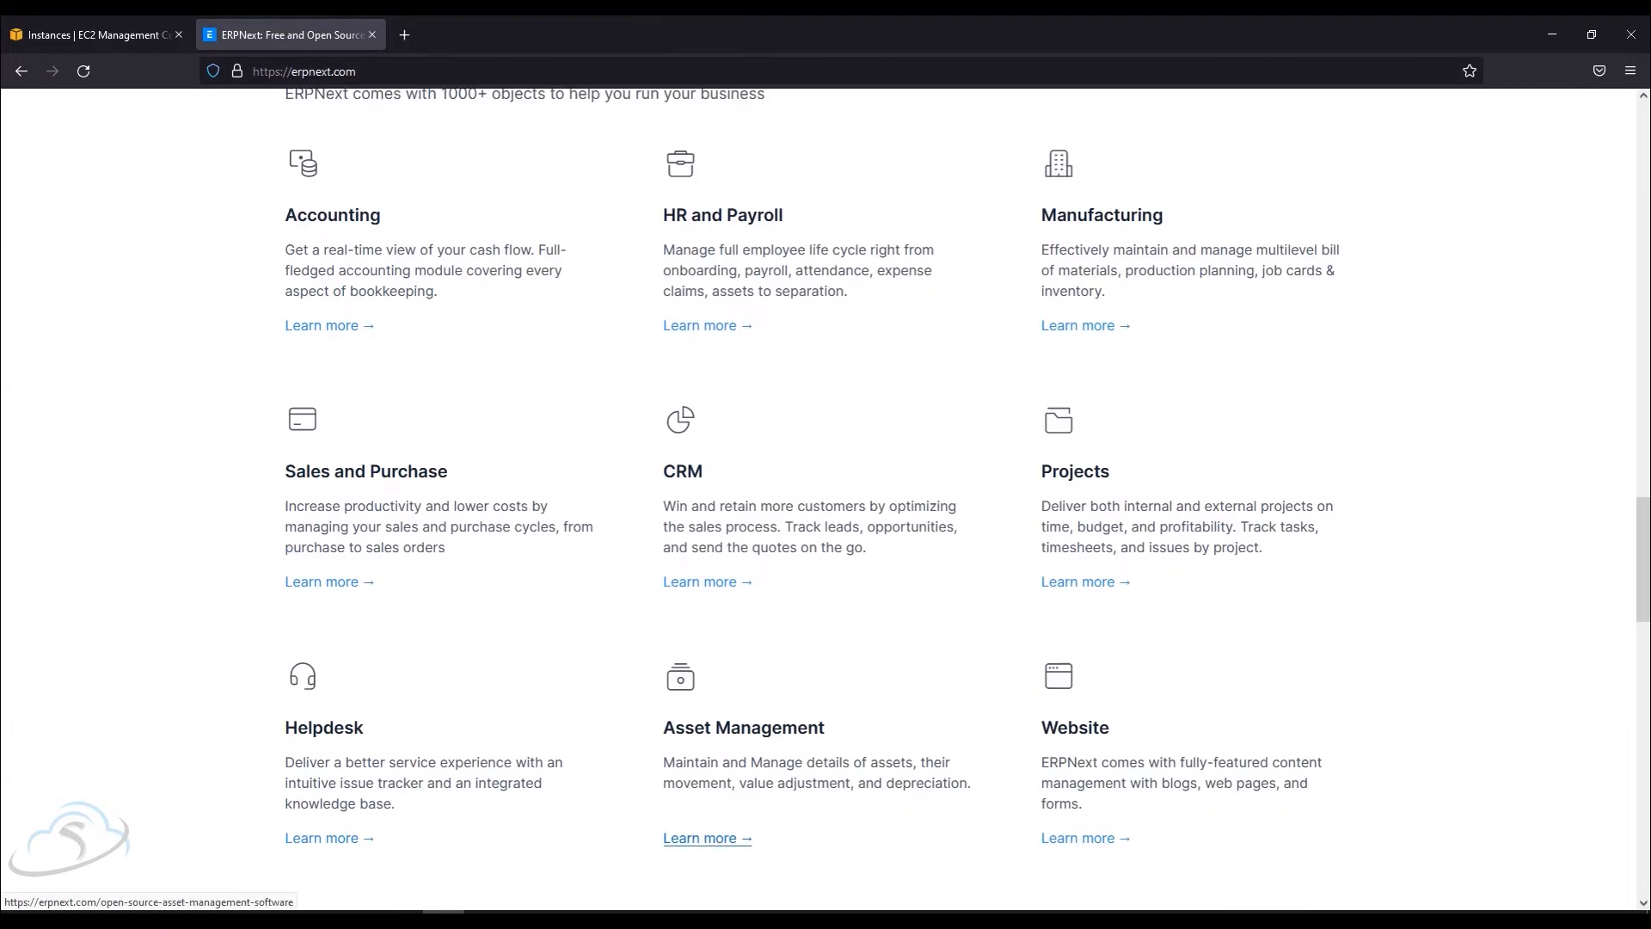
pyautogui.scroll(-3, 707, 665)
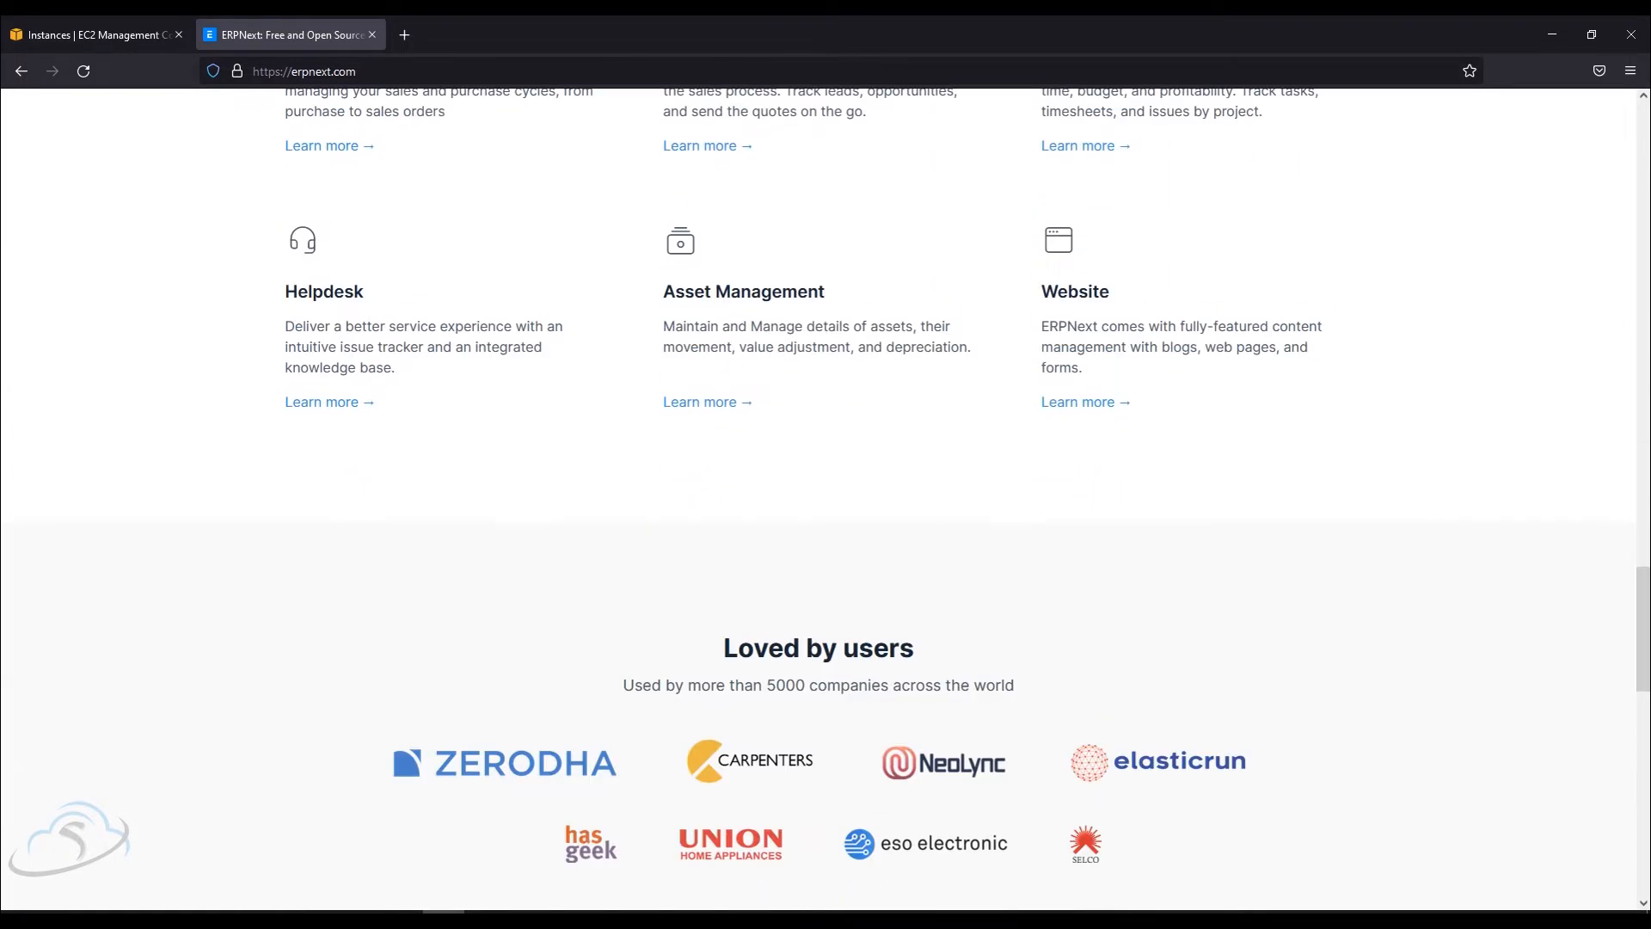
pyautogui.scroll(-2, 707, 679)
pyautogui.scroll(11, 707, 678)
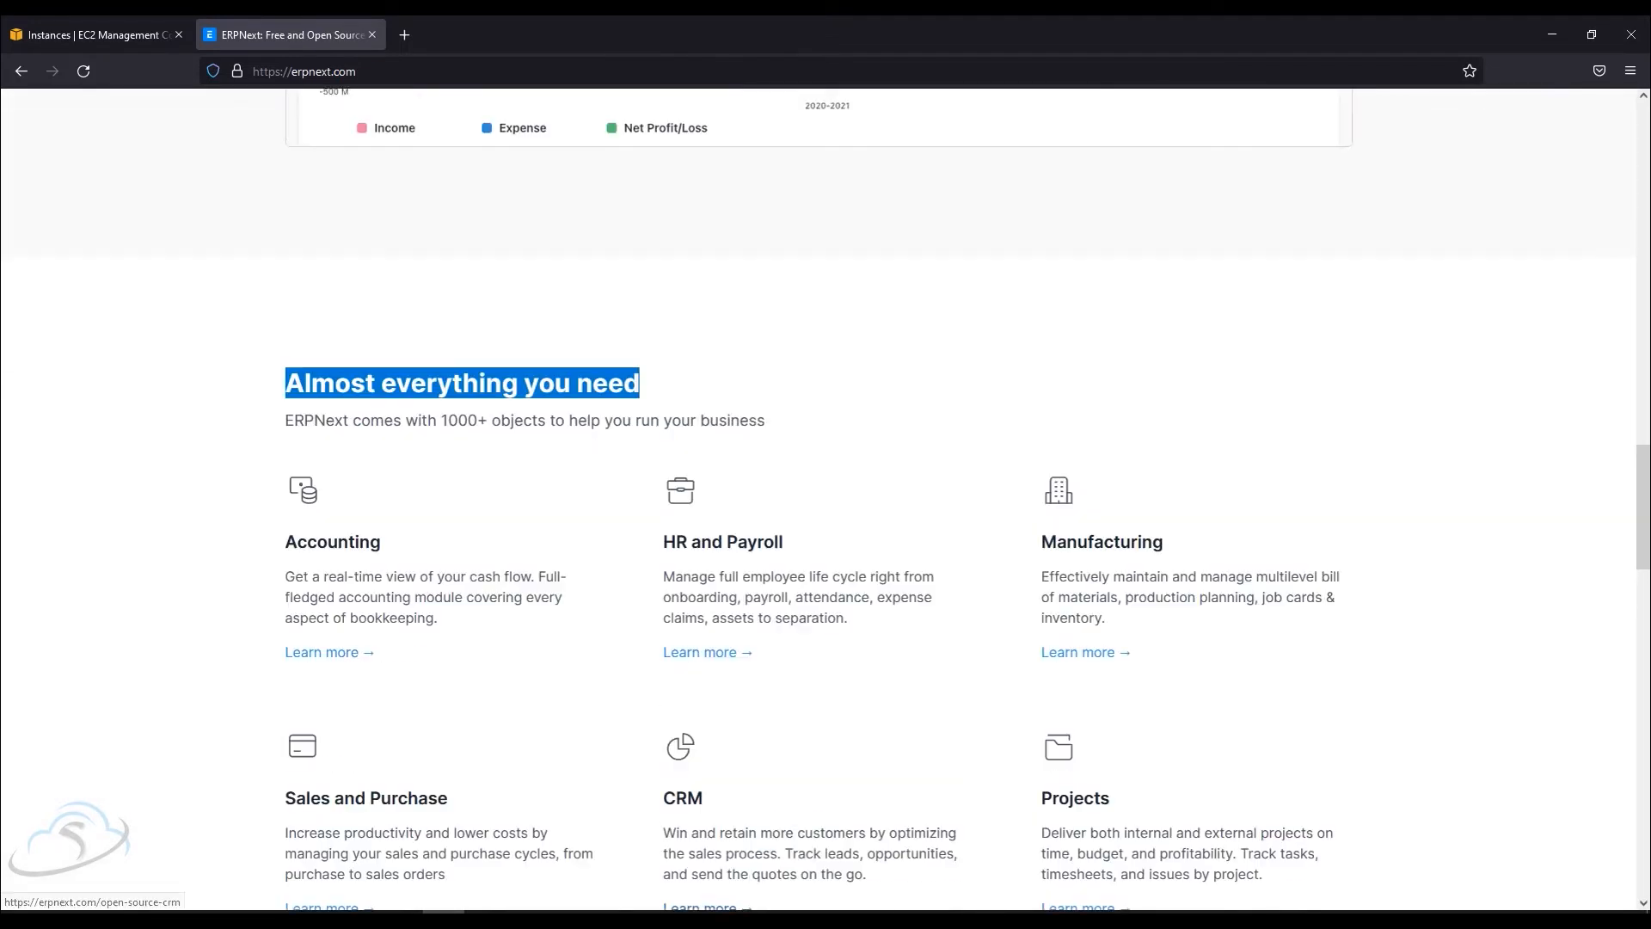
pyautogui.scroll(20, 707, 678)
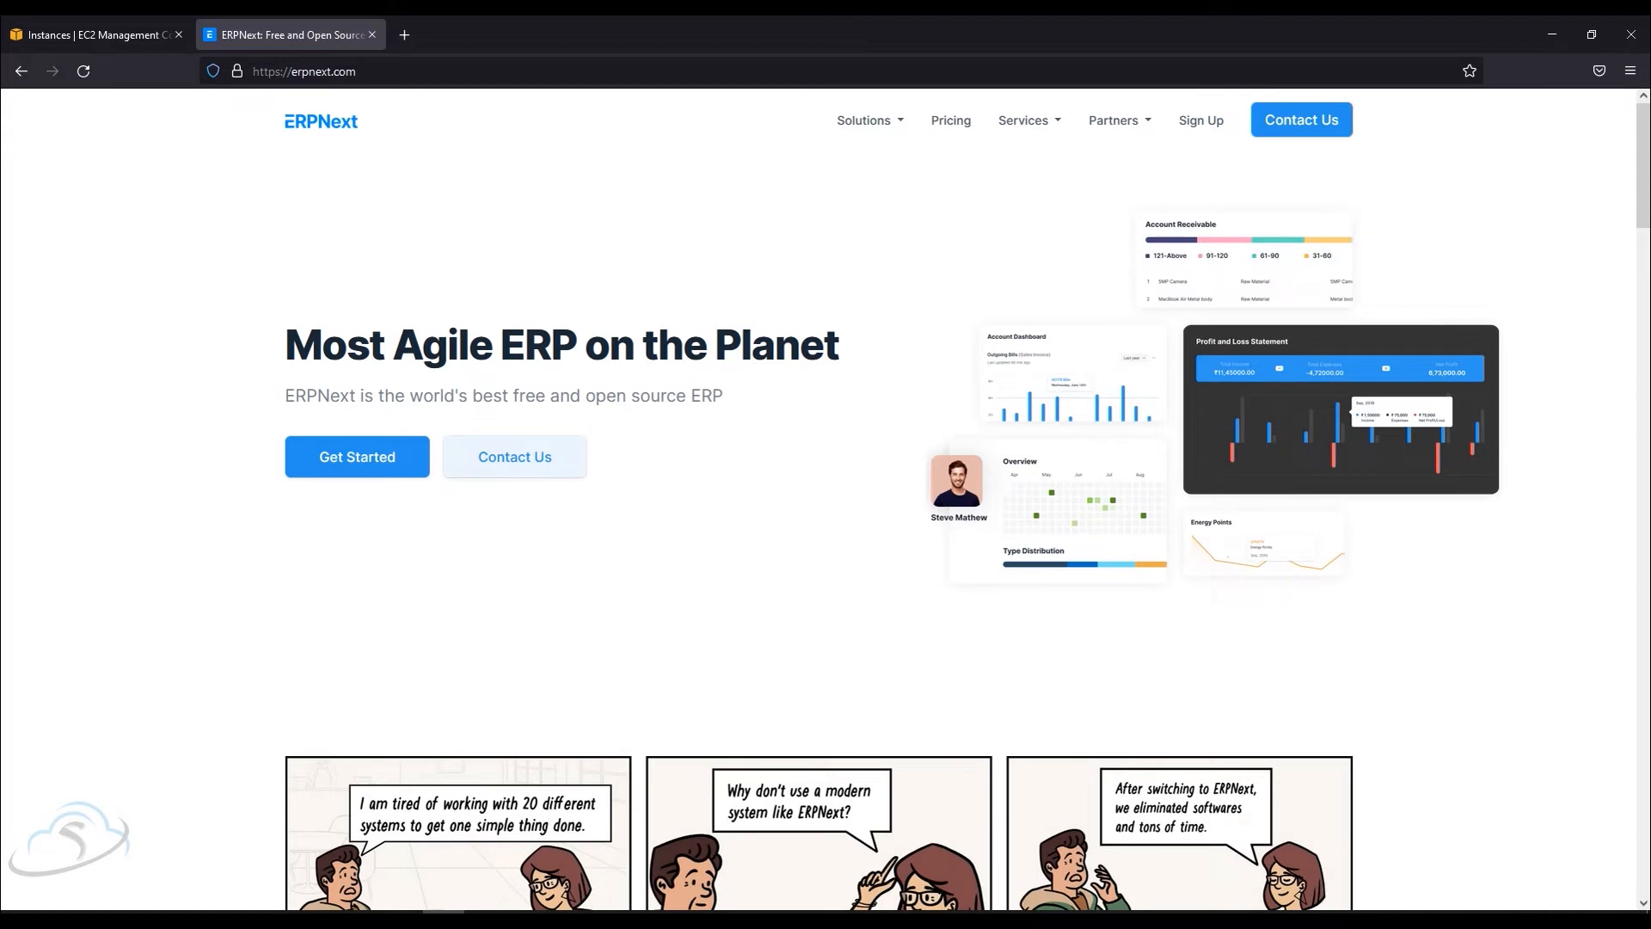
# - Open the ERPNext pricing page to view the available plans
pyautogui.click(1024, 120)
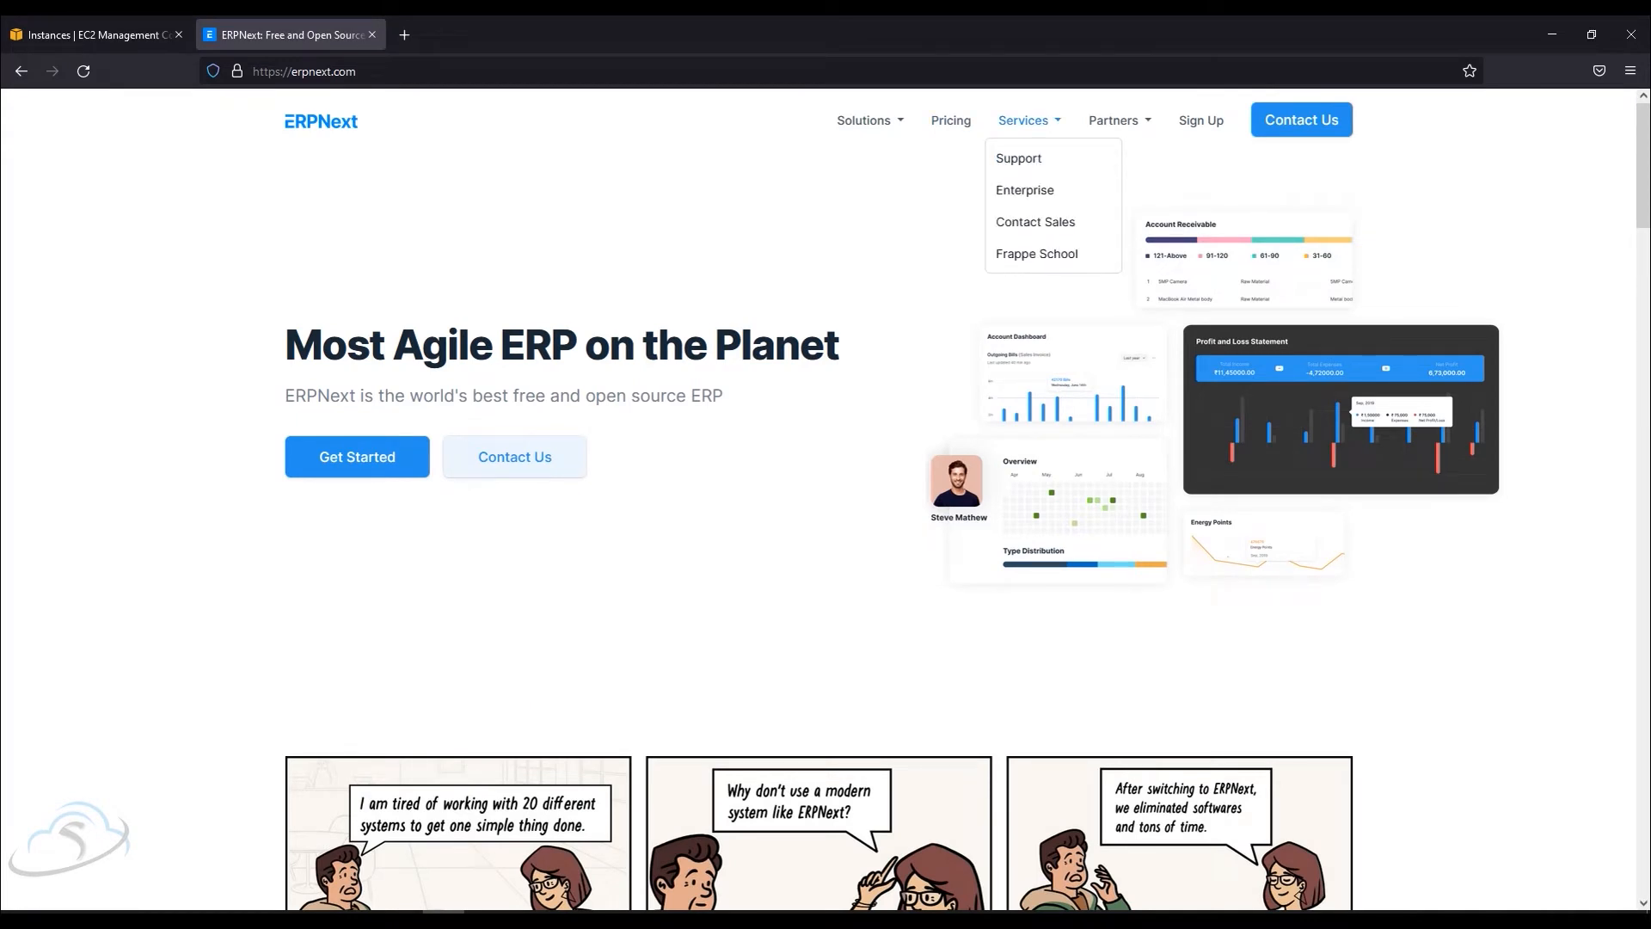
pyautogui.click(951, 121)
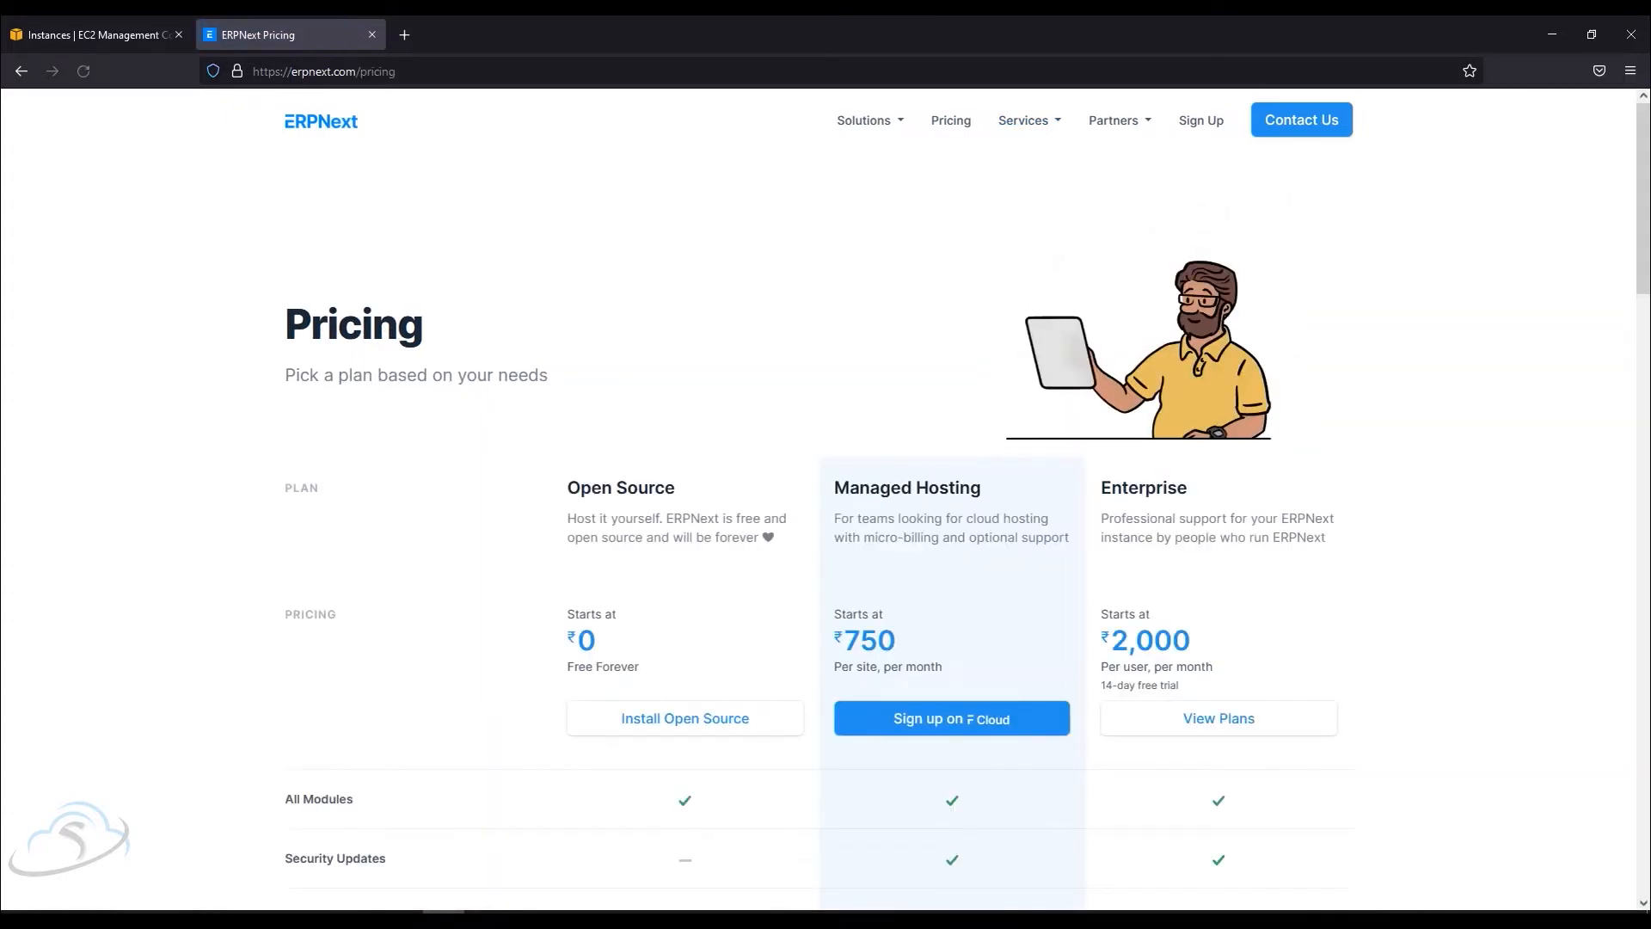
# - Switch to Capture.PNG in Photos to review the firewall ports and the software and hardware requirements, and return to the browser
pyautogui.hotkey('alt', 'Tab')
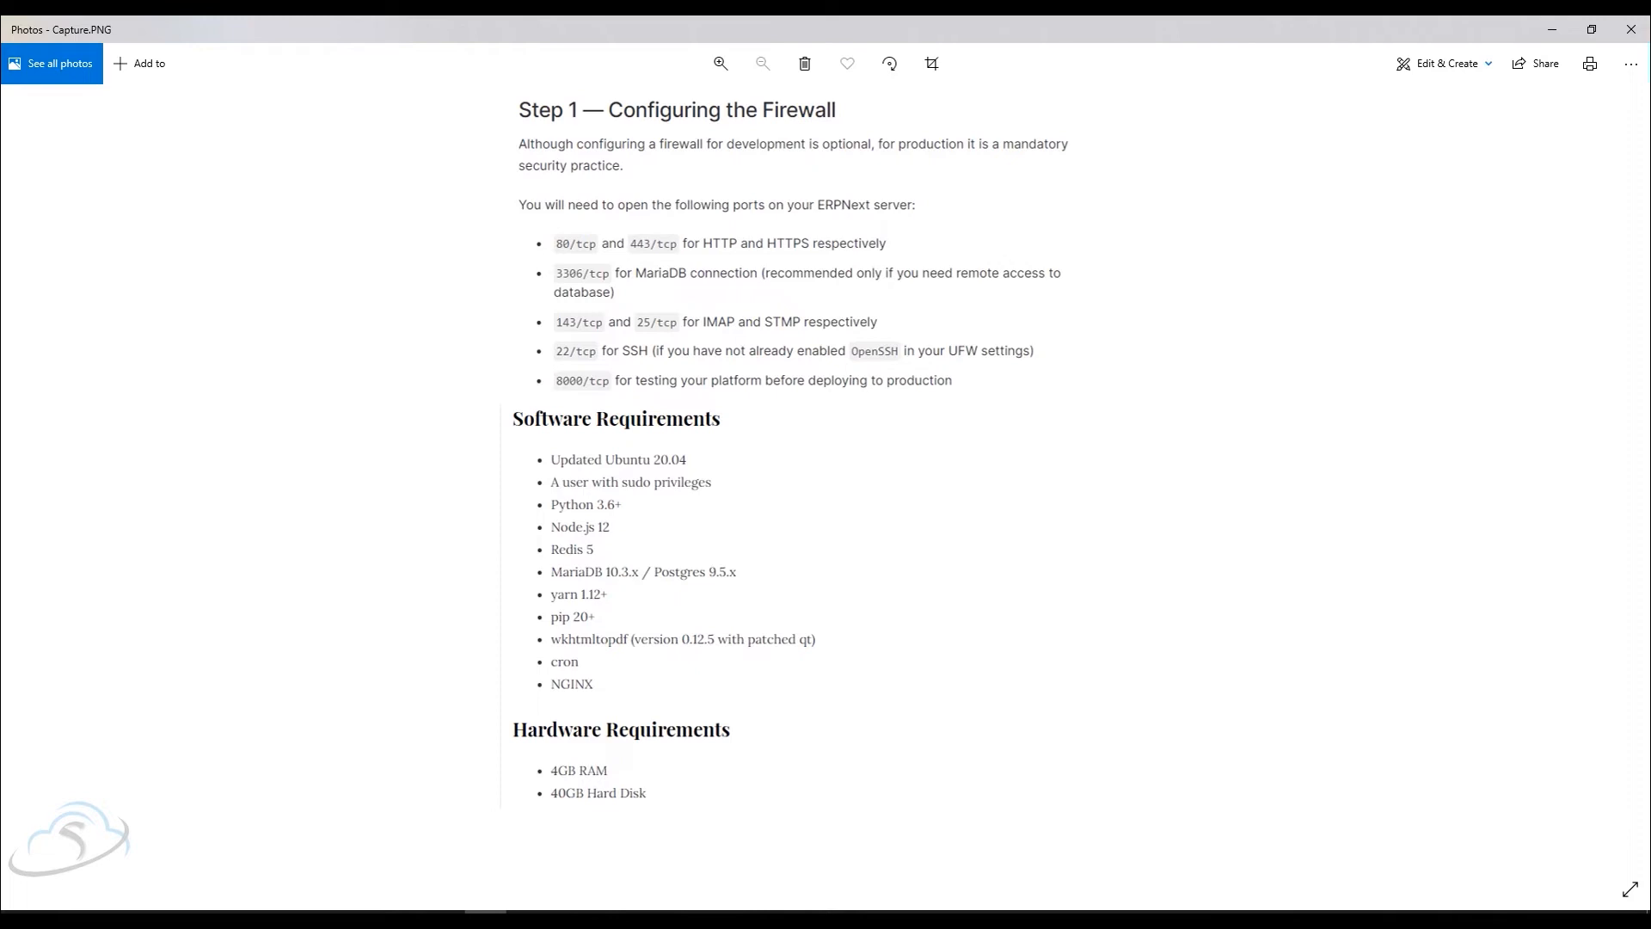
pyautogui.hotkey('alt', 'Tab')
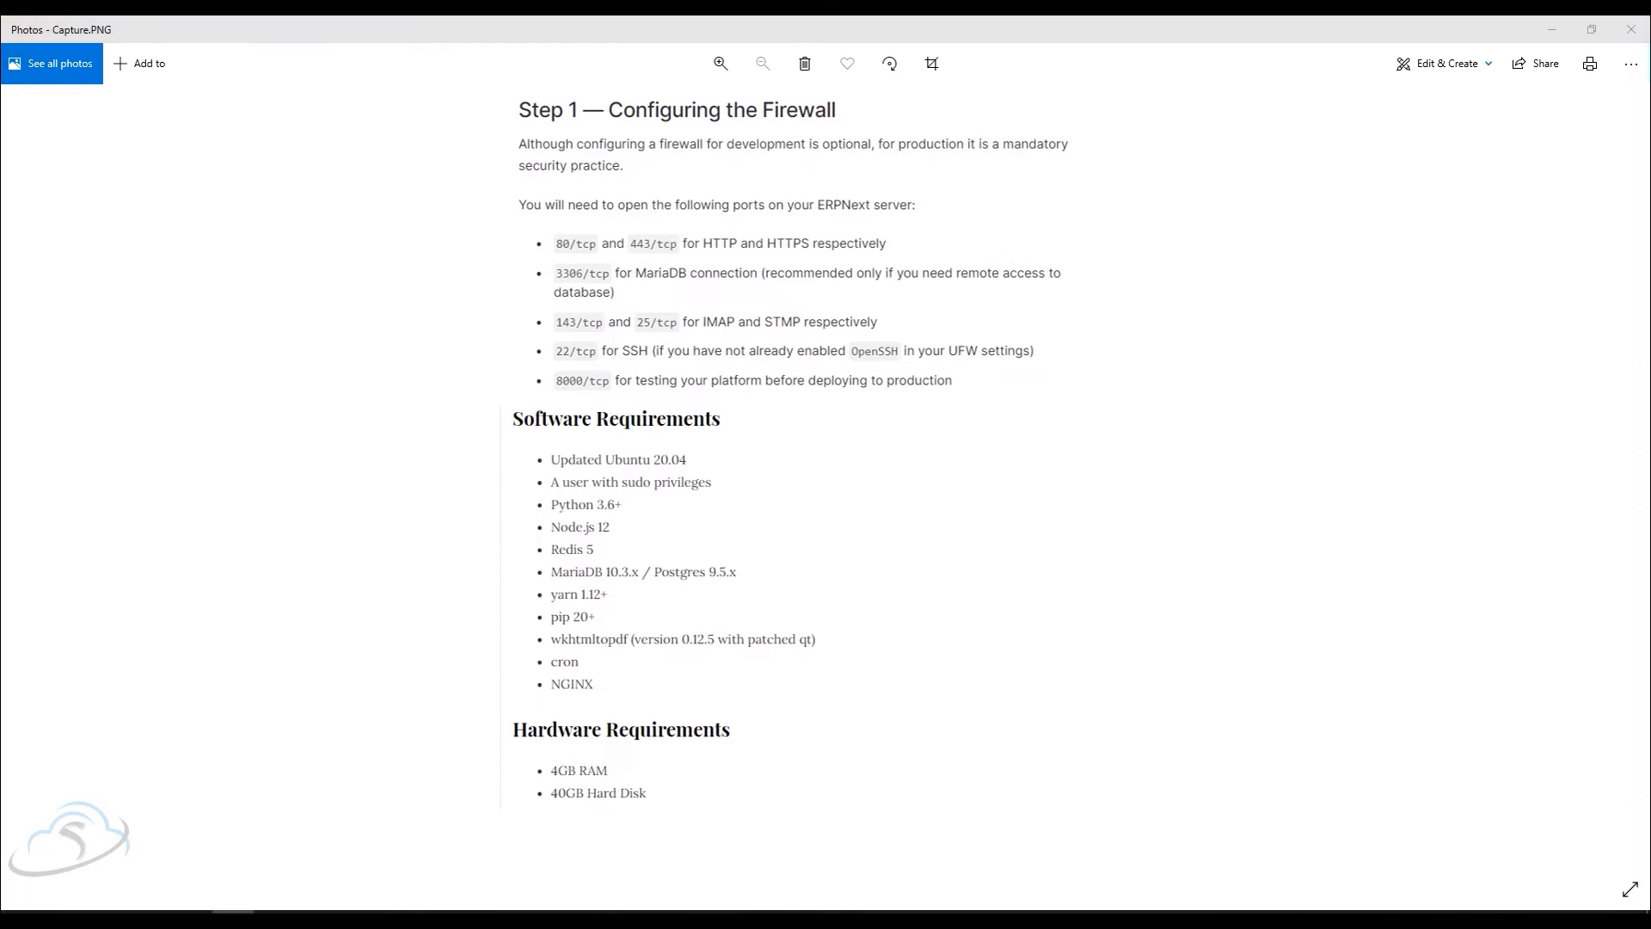
pyautogui.hotkey('alt', 'Tab')
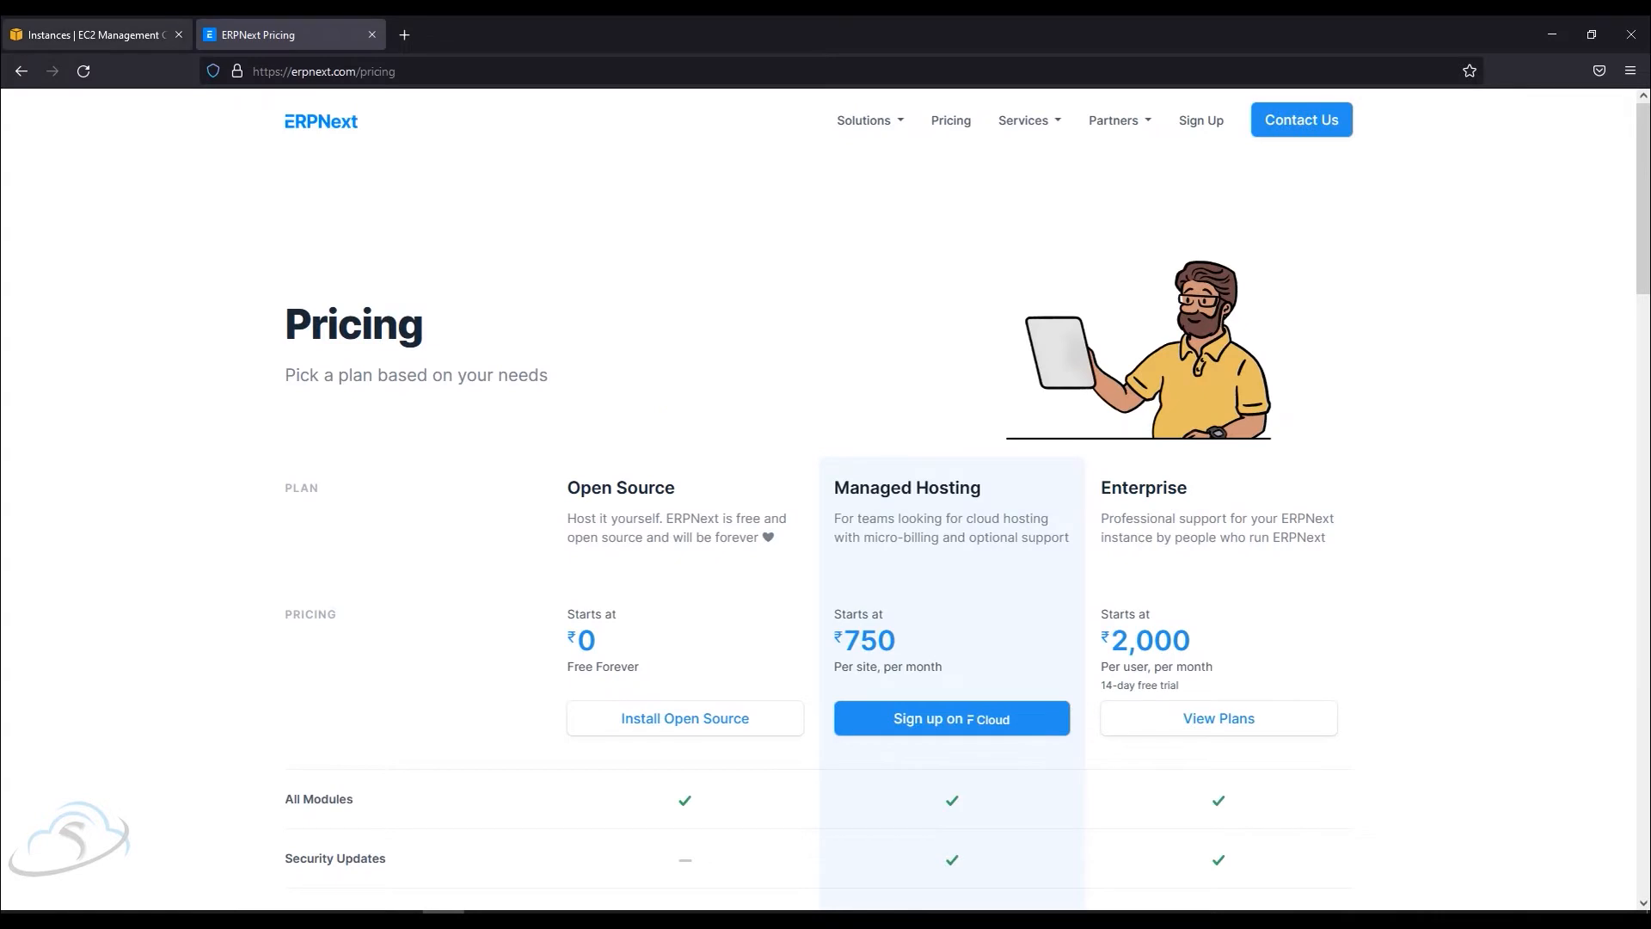
# - Switch to the EC2 console, open its dashboard and start the launch instance wizard
pyautogui.hotkey('ctrl', 'Tab')
pyautogui.click(71, 191)
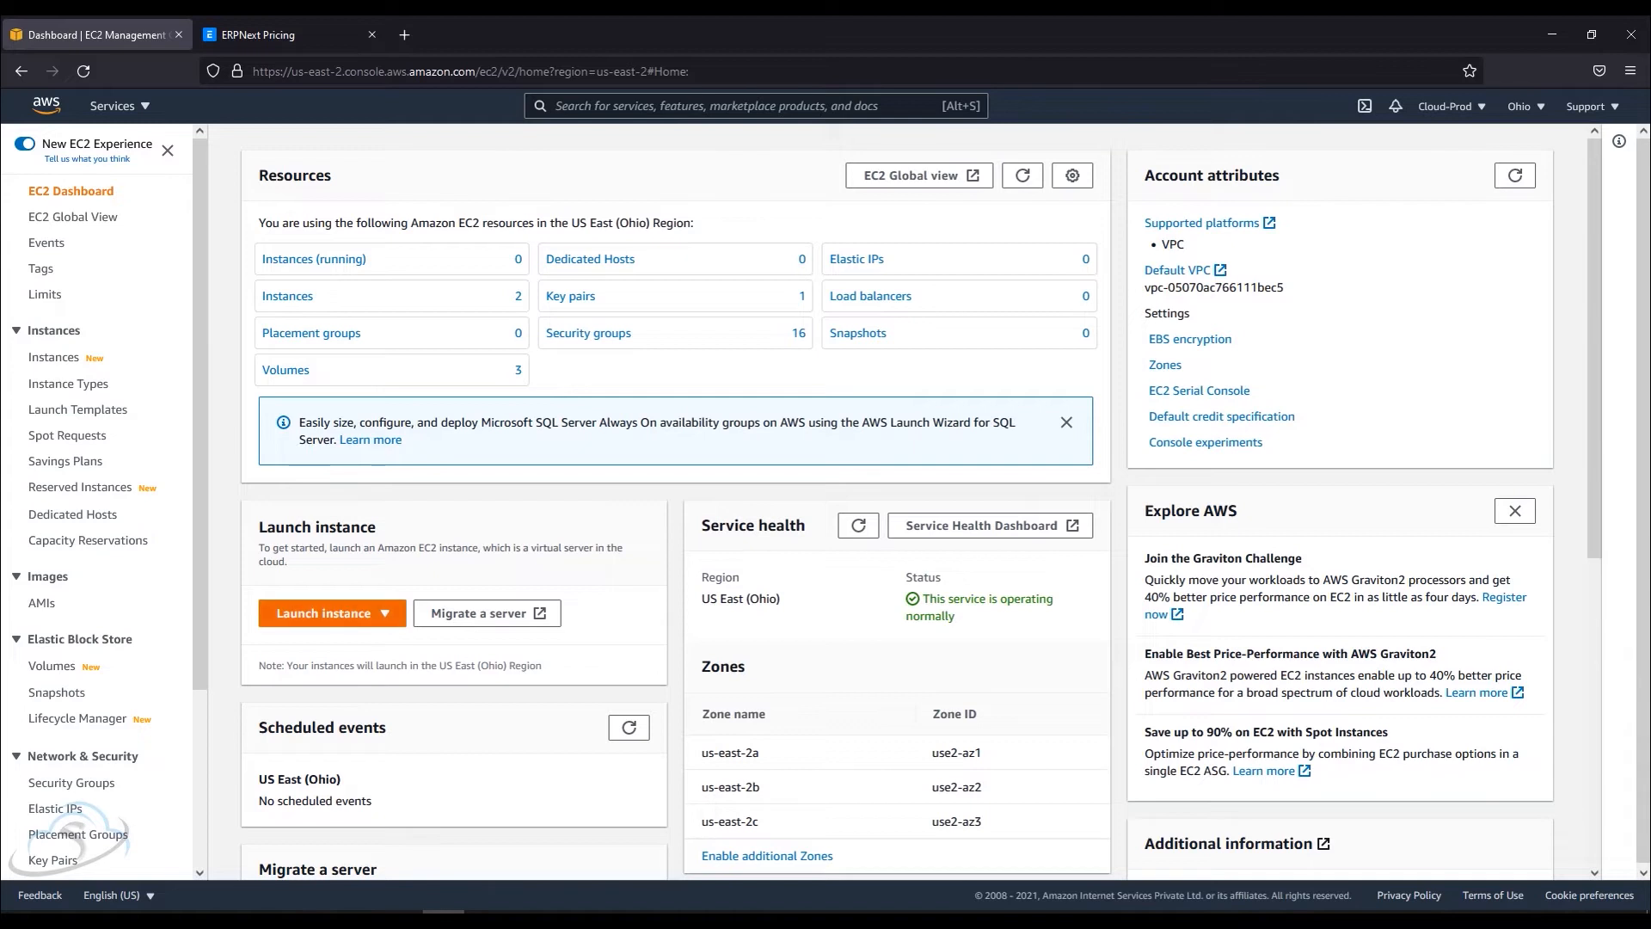
pyautogui.click(383, 613)
pyautogui.click(324, 641)
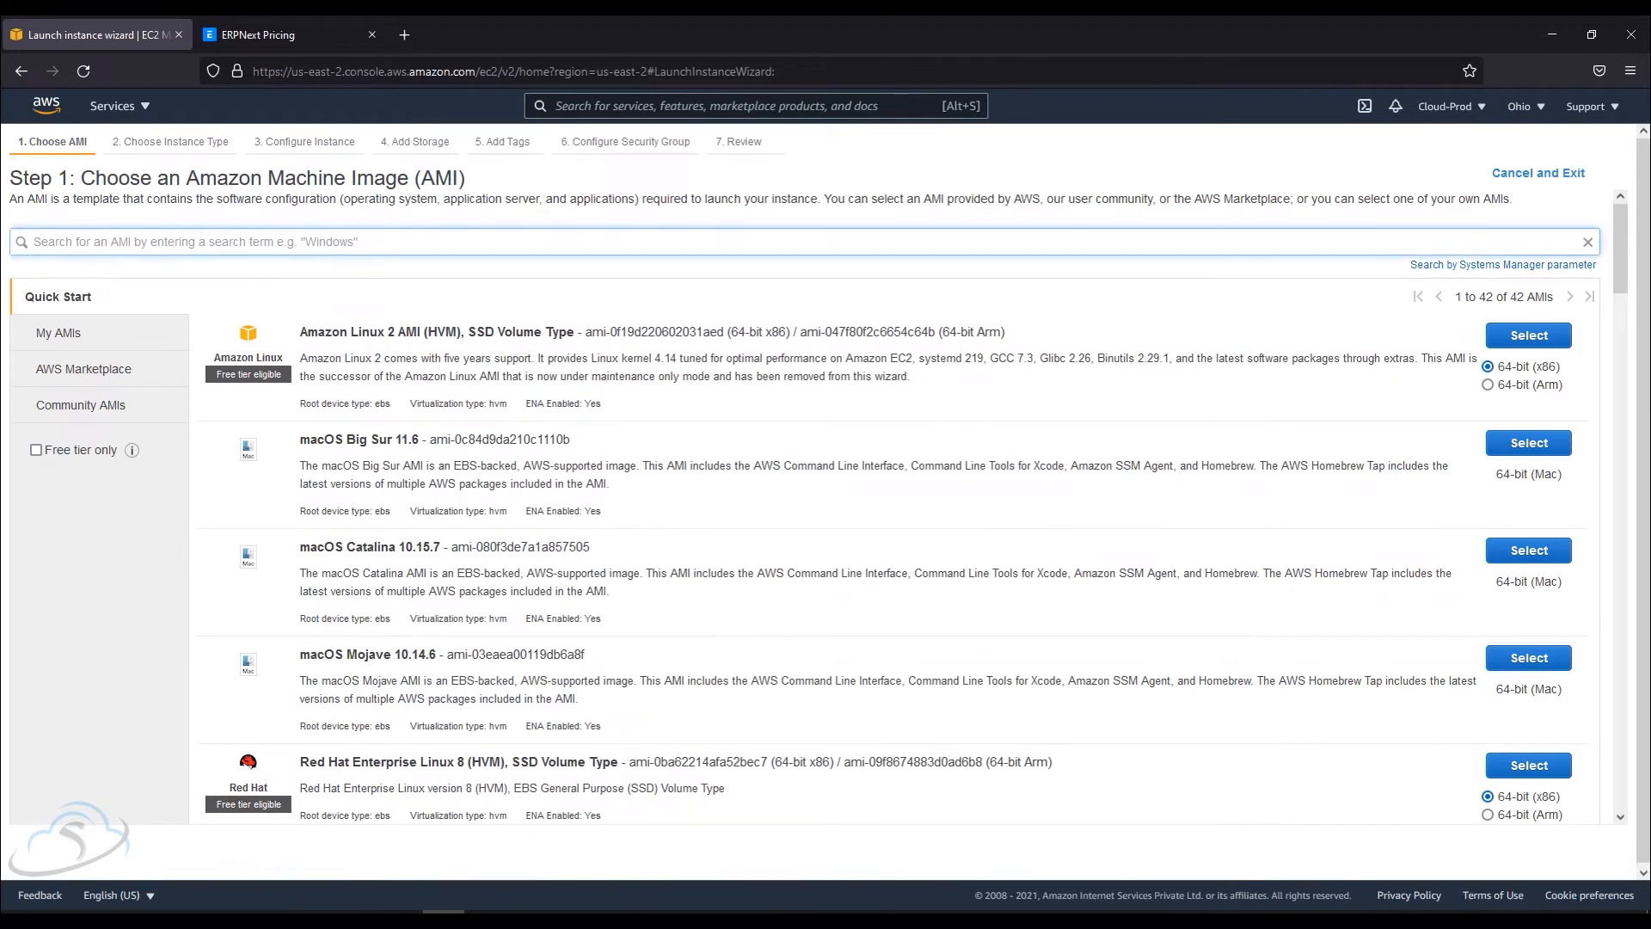
# - Search the machine images for "ubuntu" and select Ubuntu Server 20.04 LTS (HVM), SSD Volume Type, 64-bit (x86)
pyautogui.write('ubuntu')
pyautogui.press('Return')
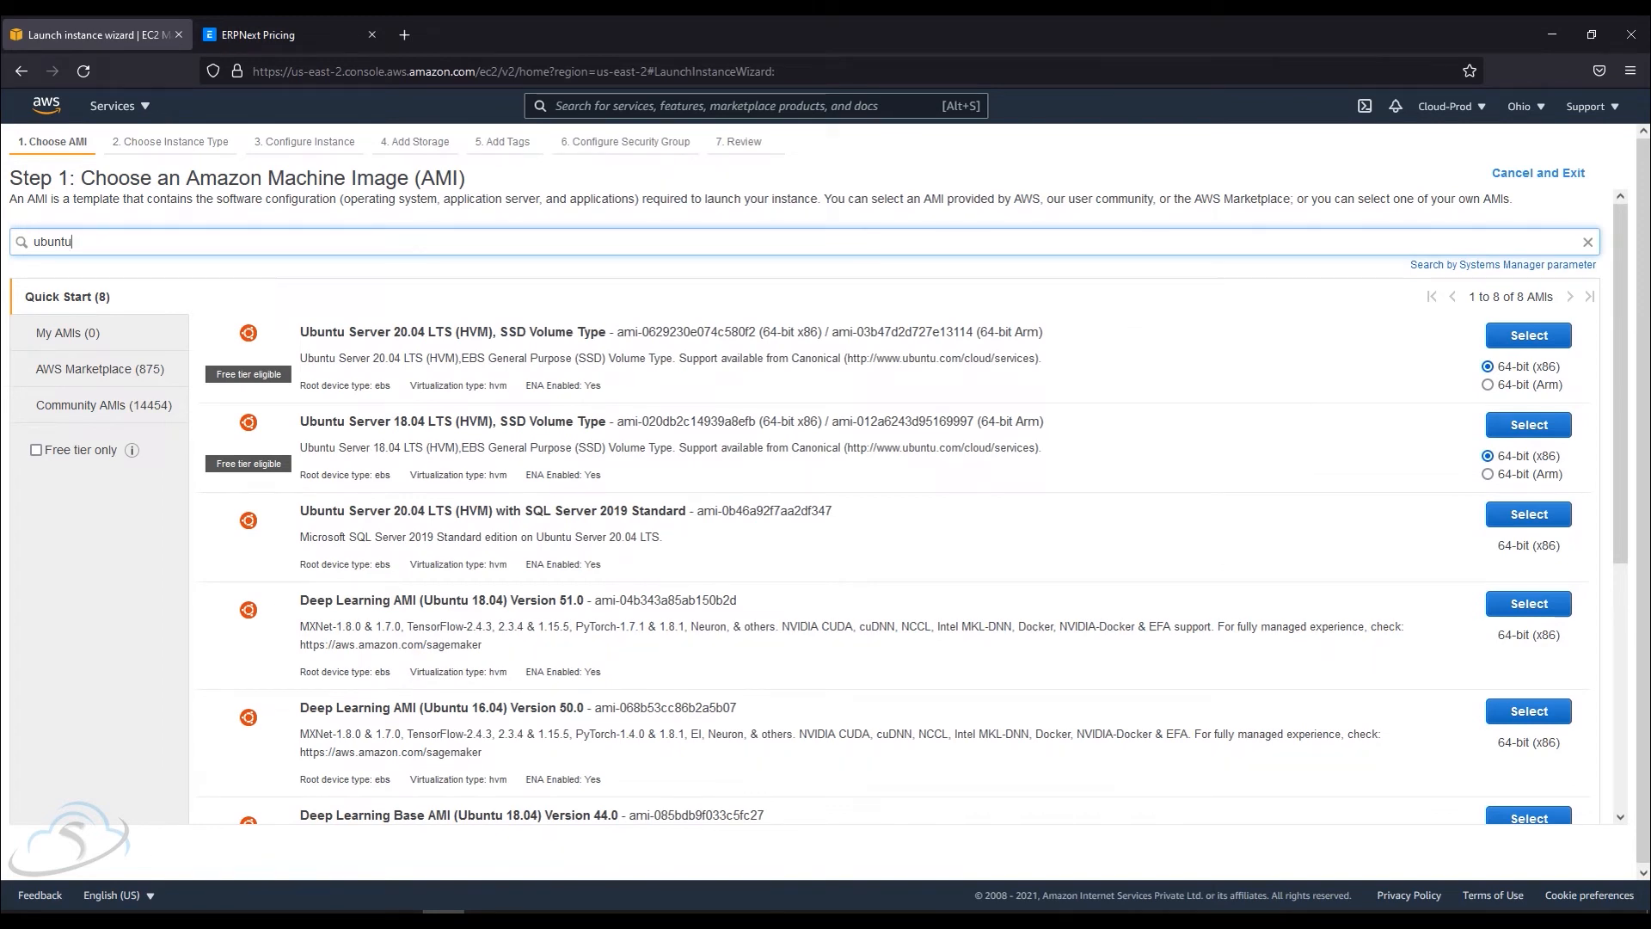
pyautogui.click(1530, 336)
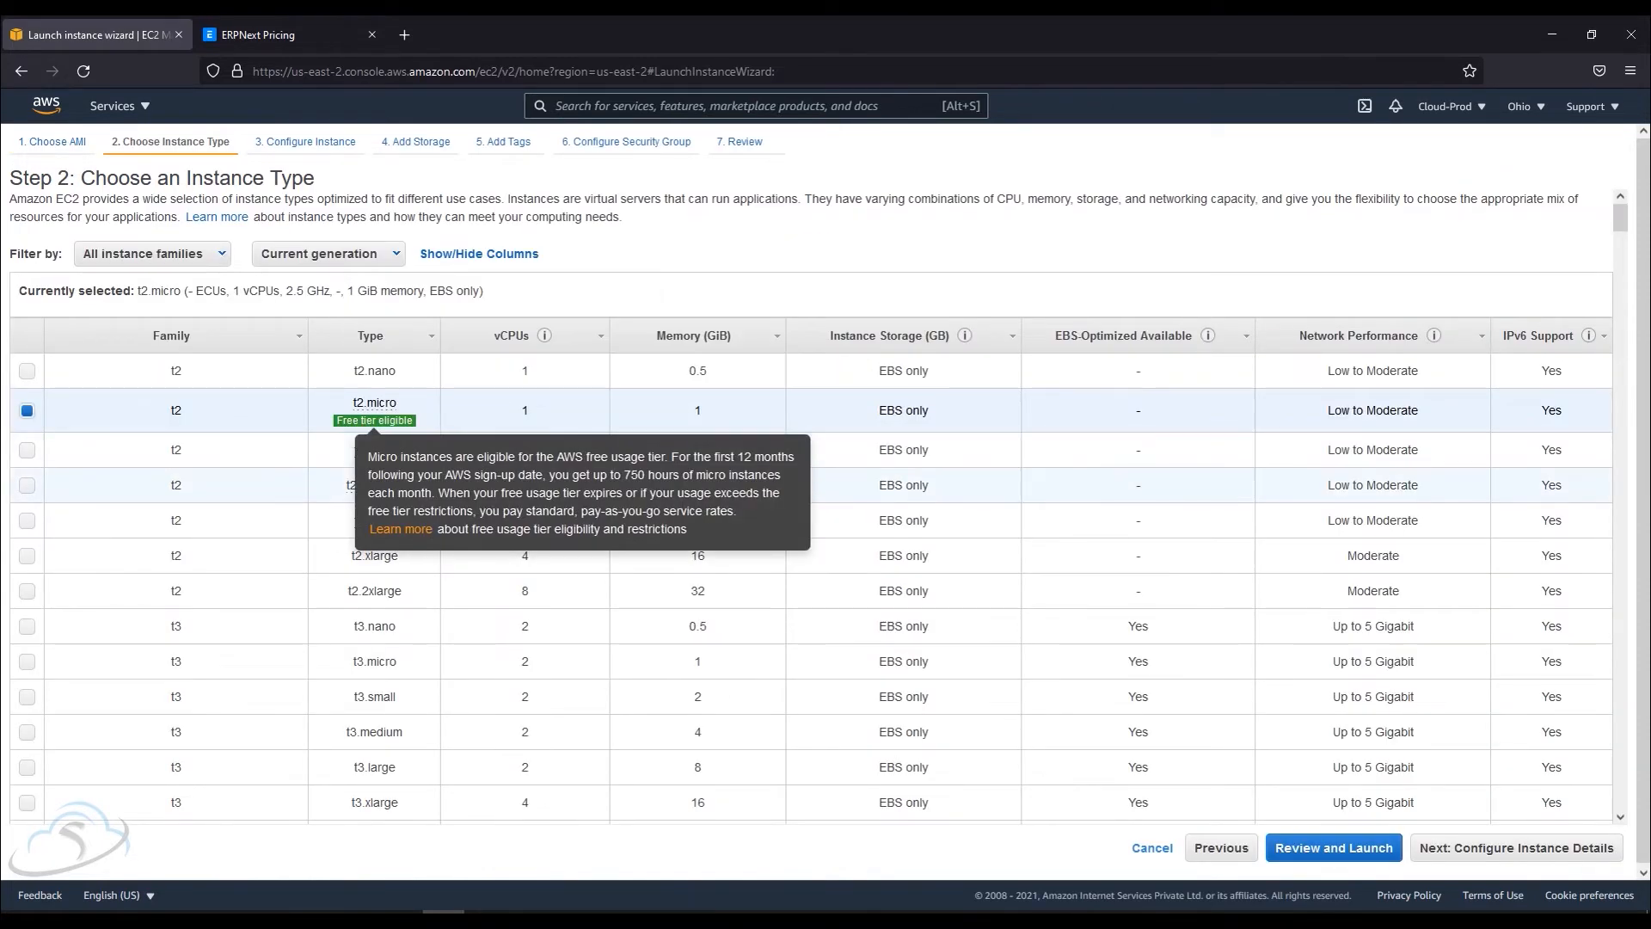
# - Choose the t2.small instance type and continue to the instance details
pyautogui.click(374, 450)
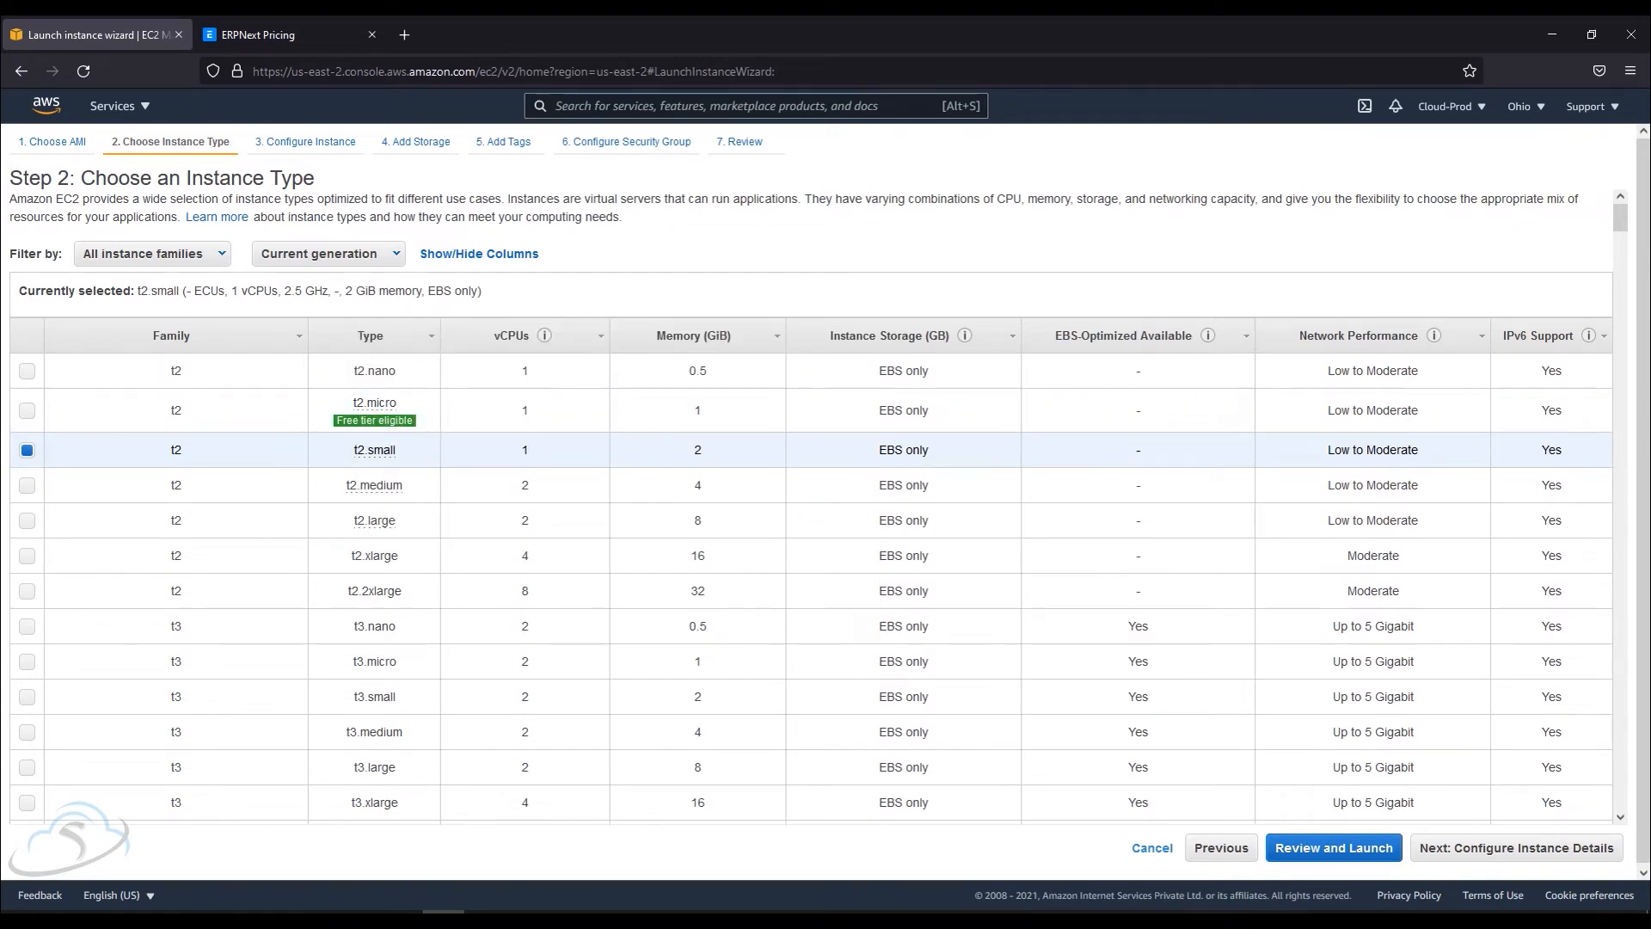
pyautogui.click(374, 485)
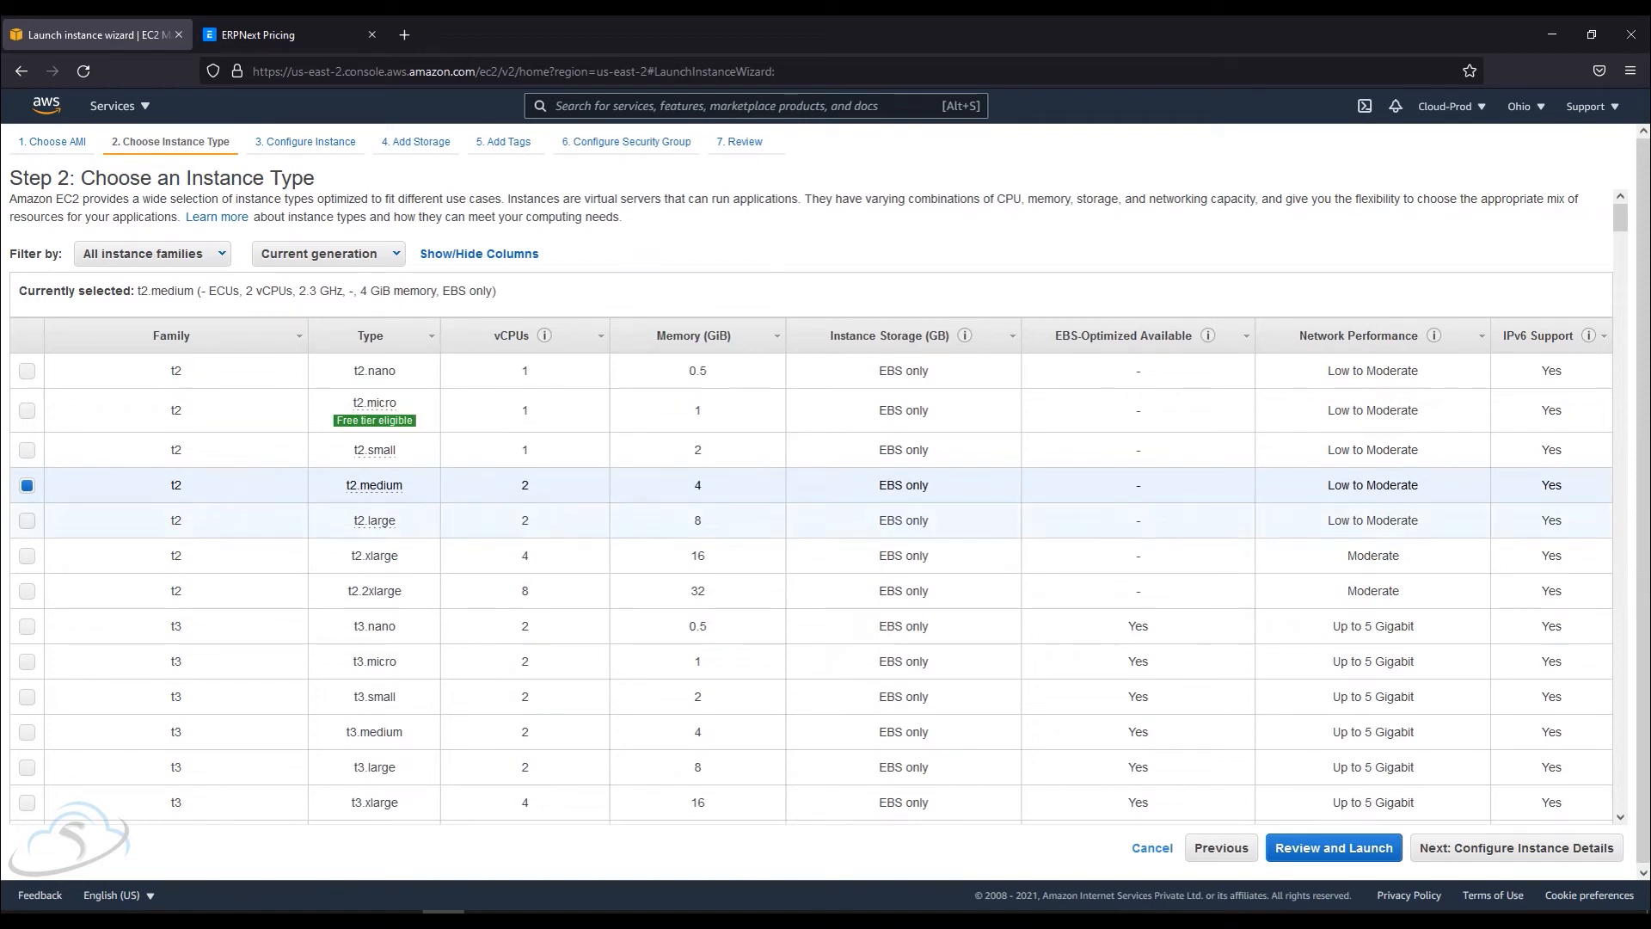
pyautogui.click(374, 450)
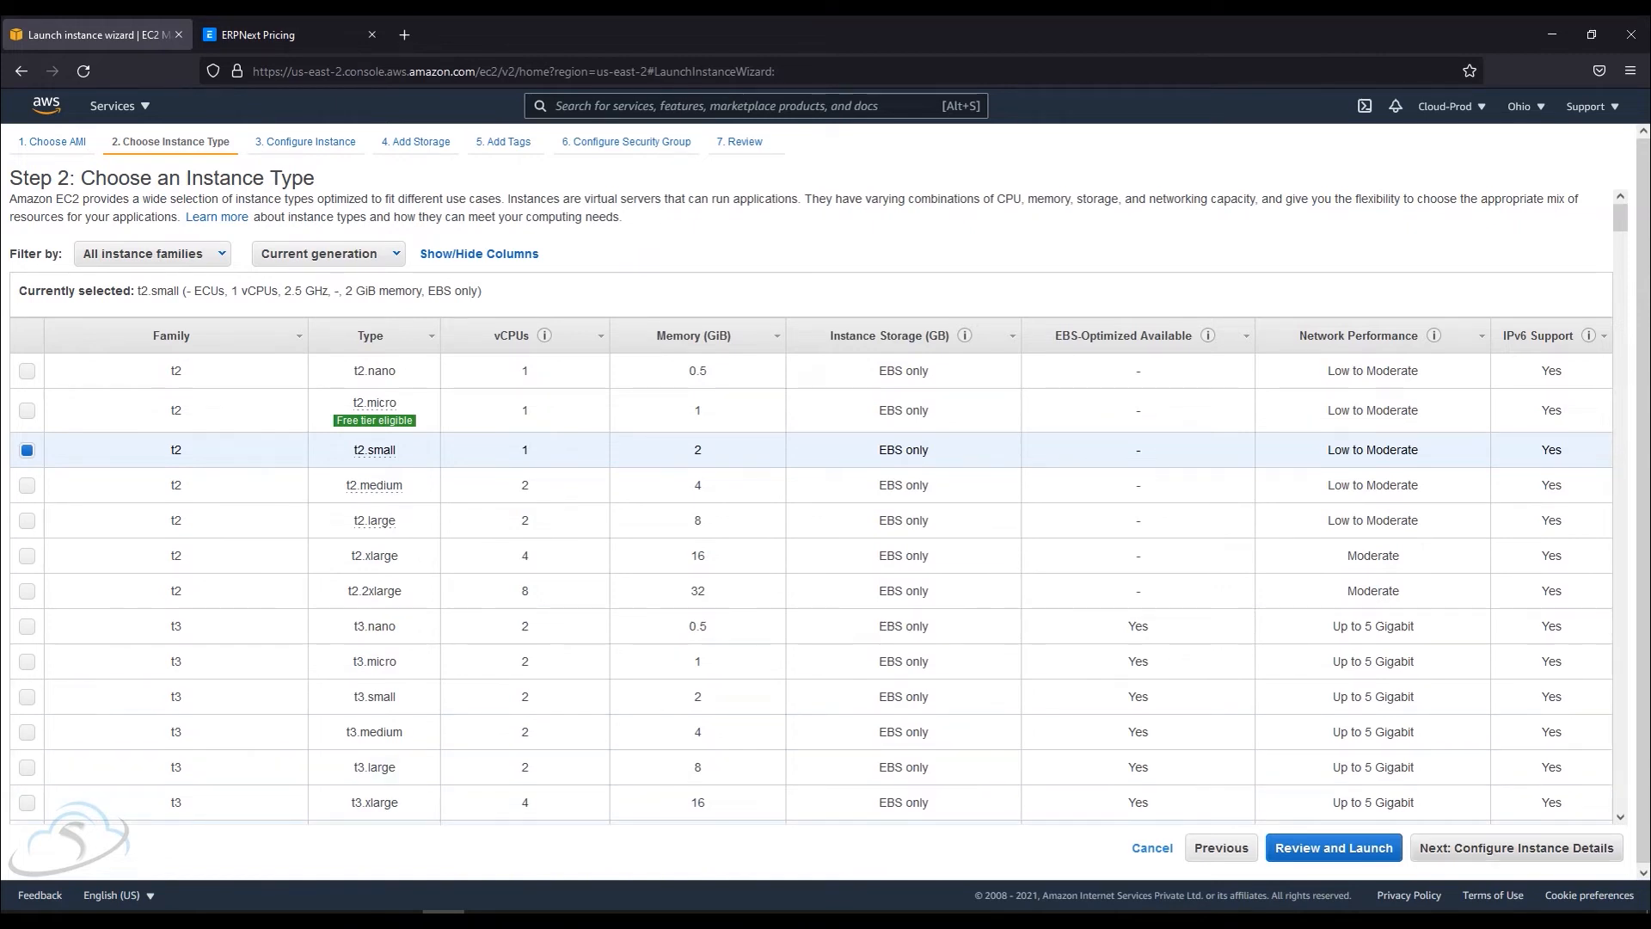
pyautogui.click(1516, 848)
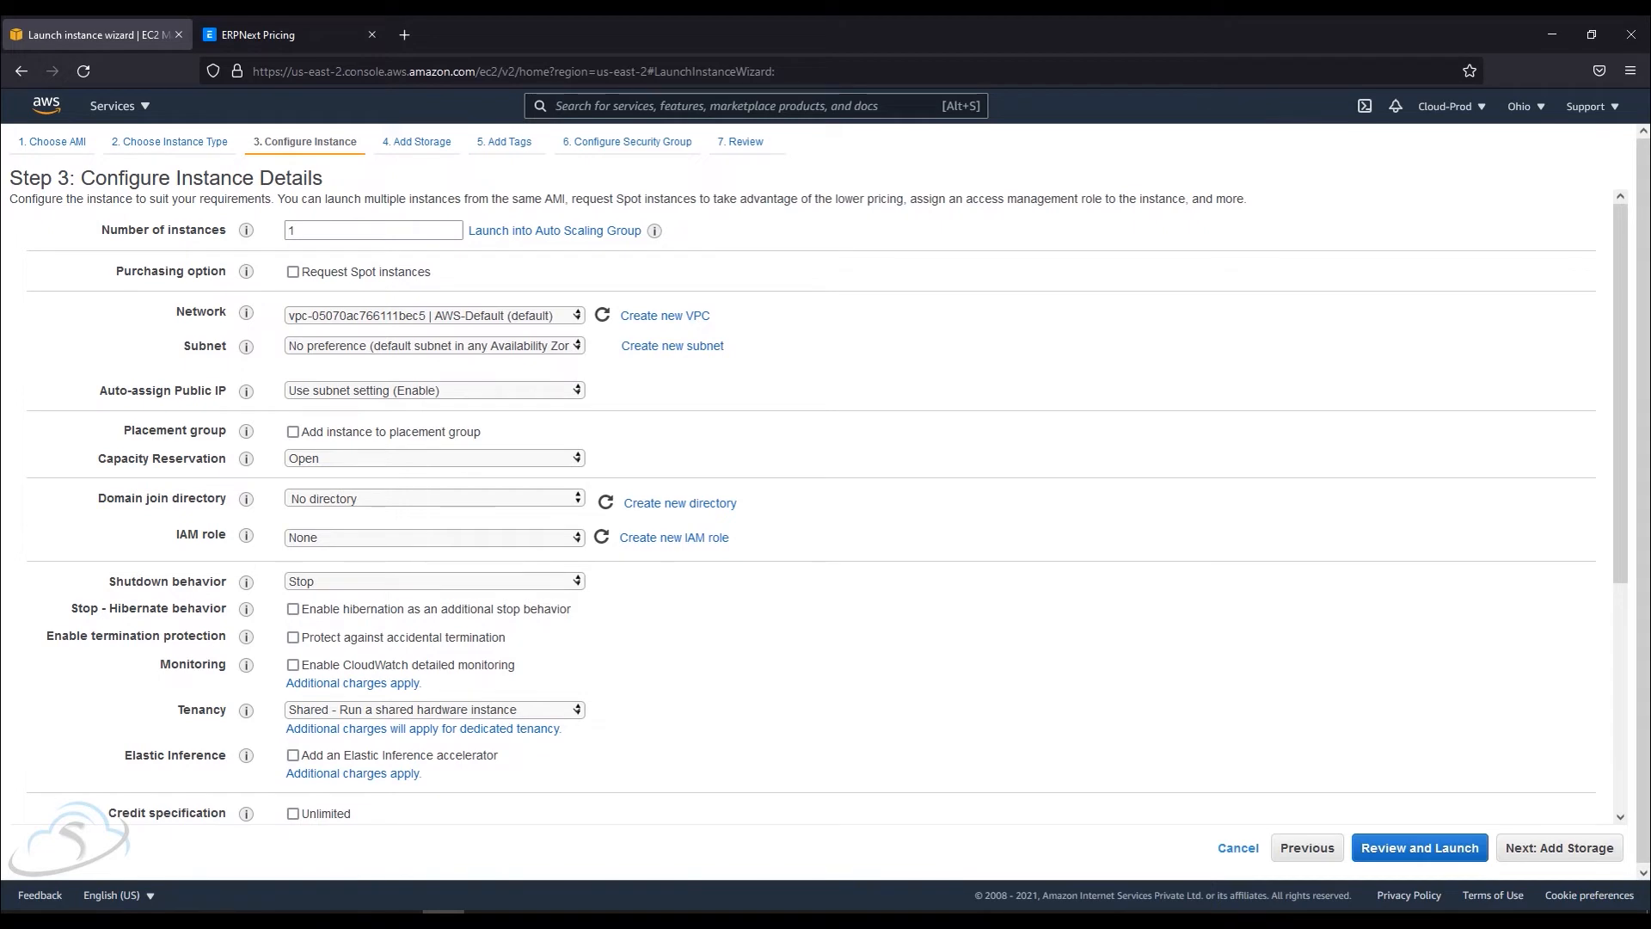
# - Set the instance's network to MNGT-VPC and its subnet to MNGT-PrivateSub-2a in us-east-2a
pyautogui.click(434, 316)
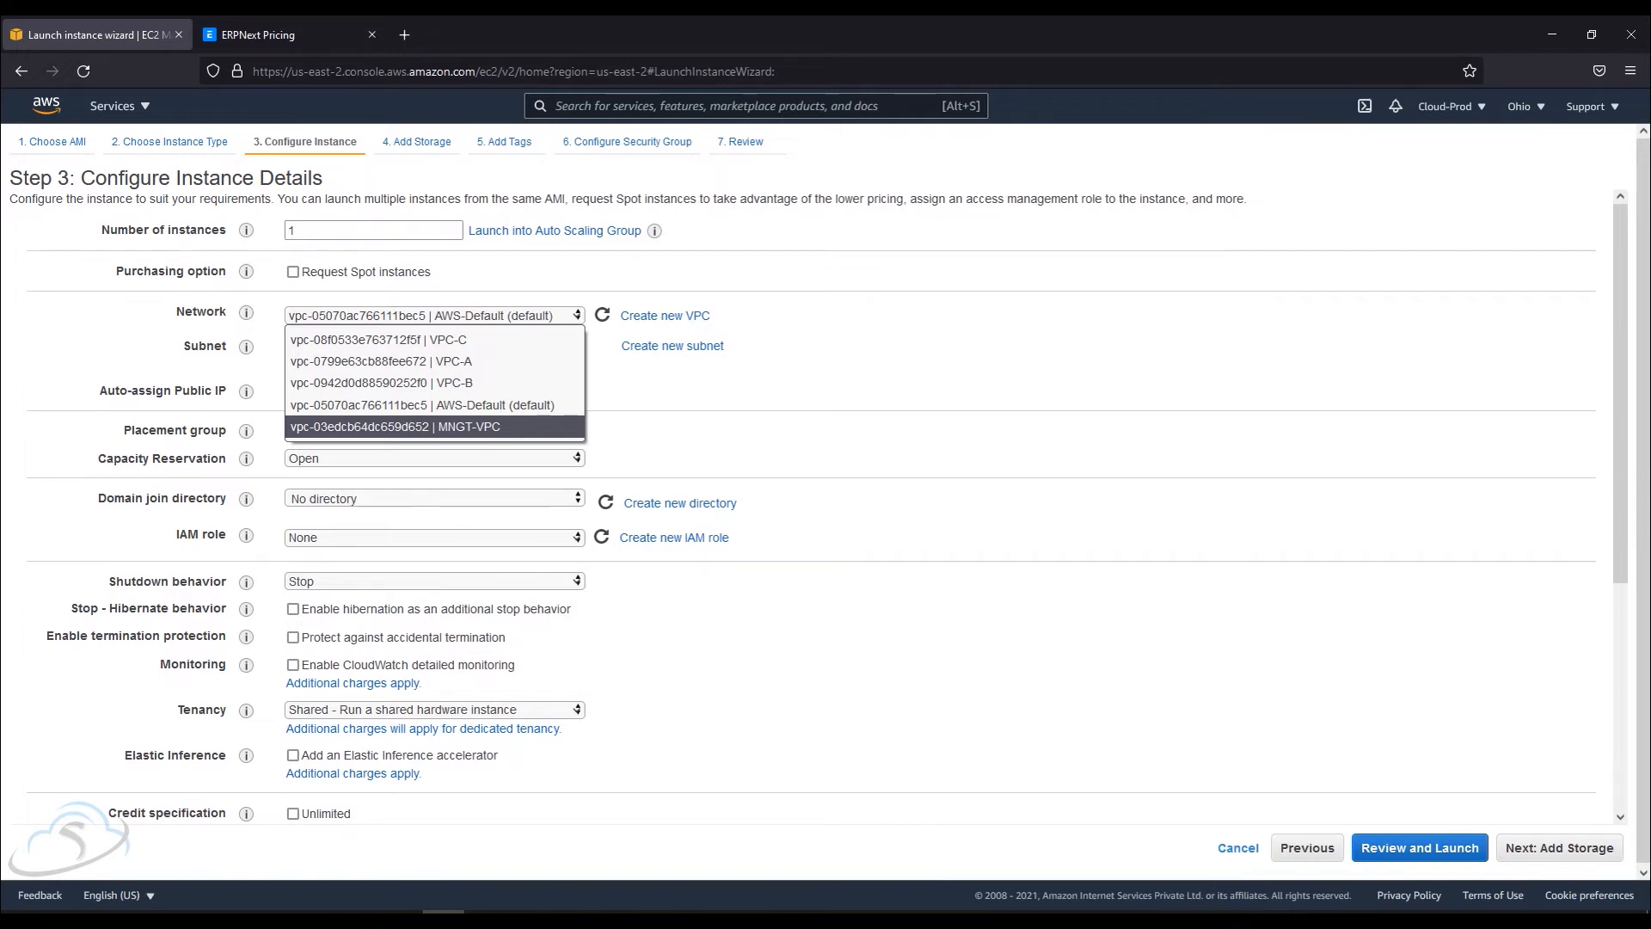
pyautogui.press('Return')
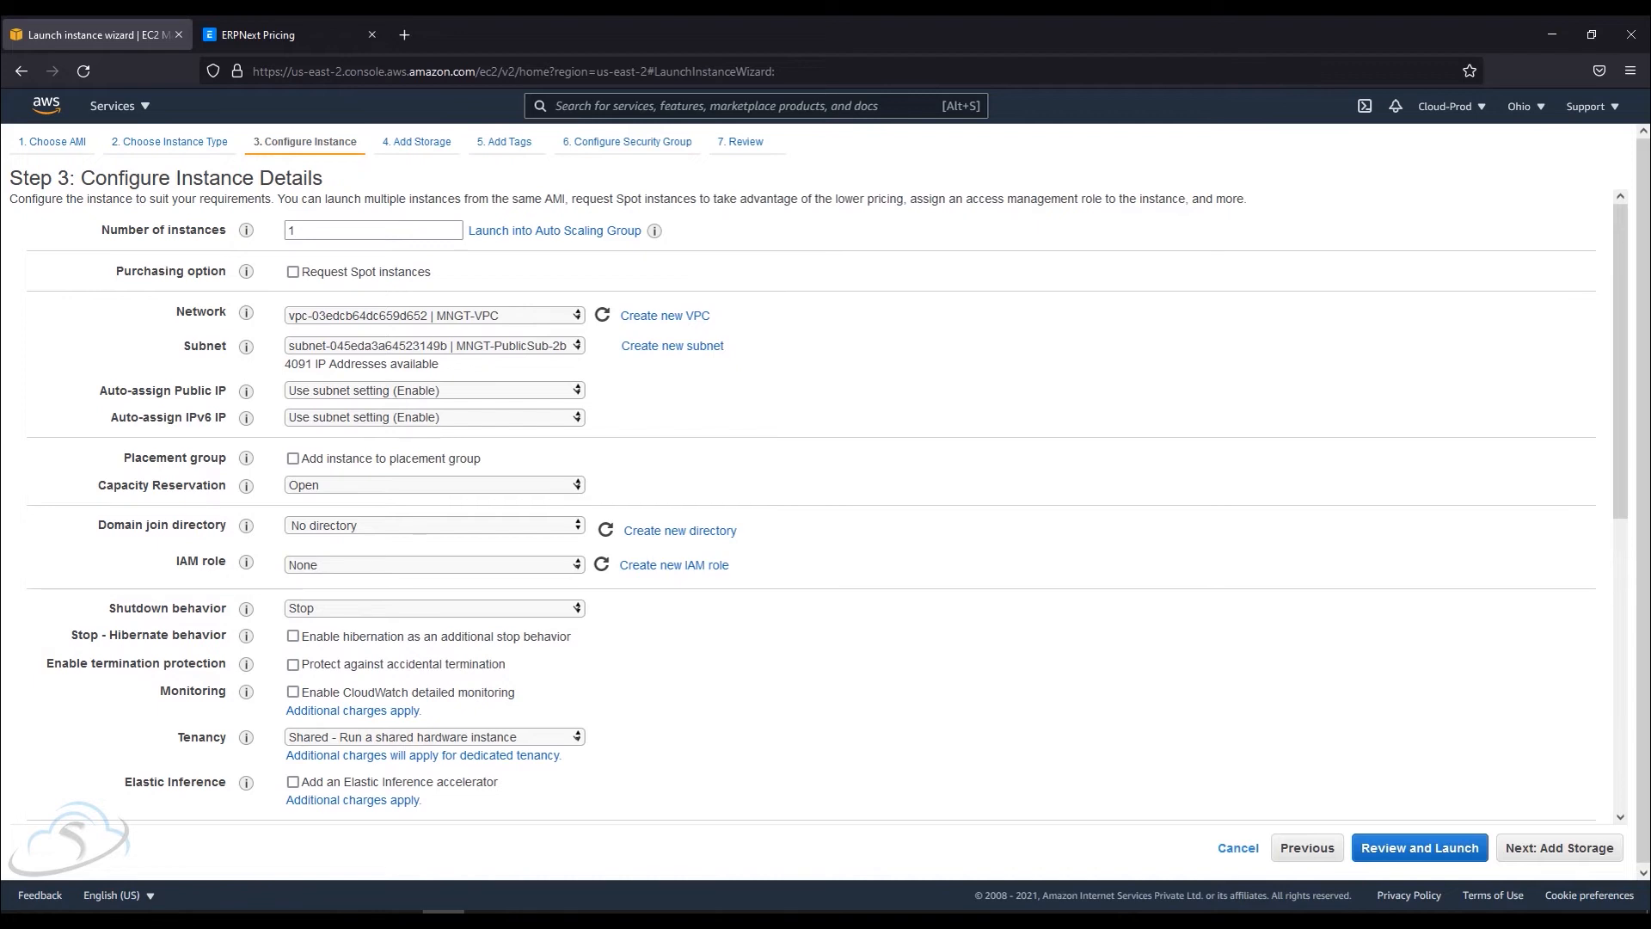
pyautogui.click(434, 344)
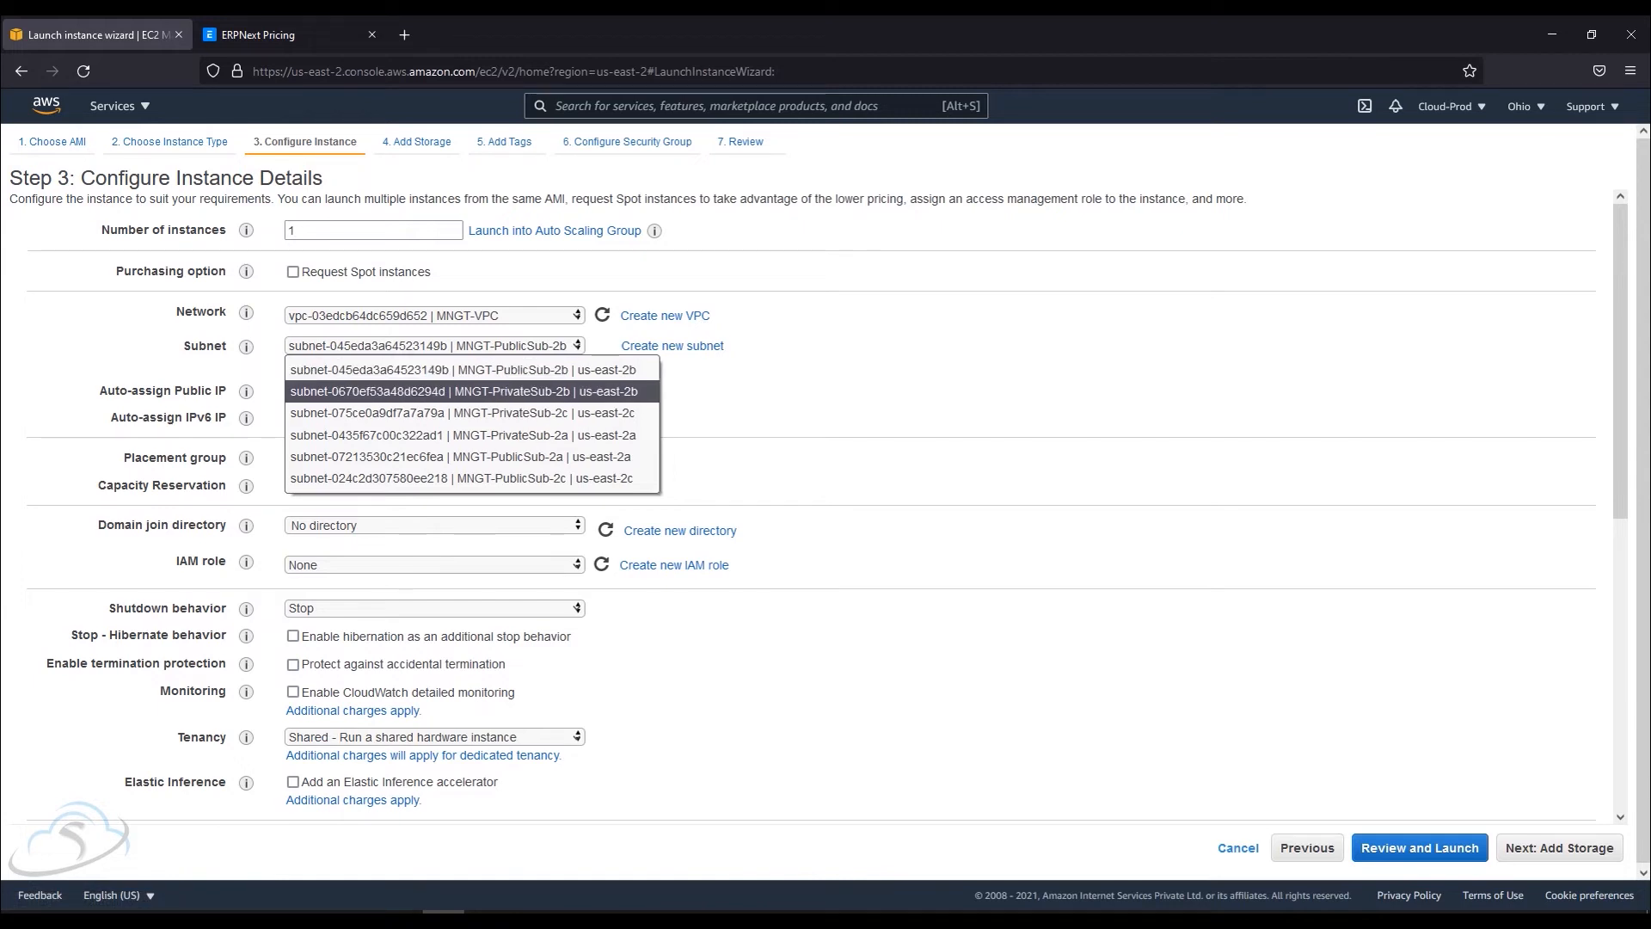
pyautogui.press('Up')
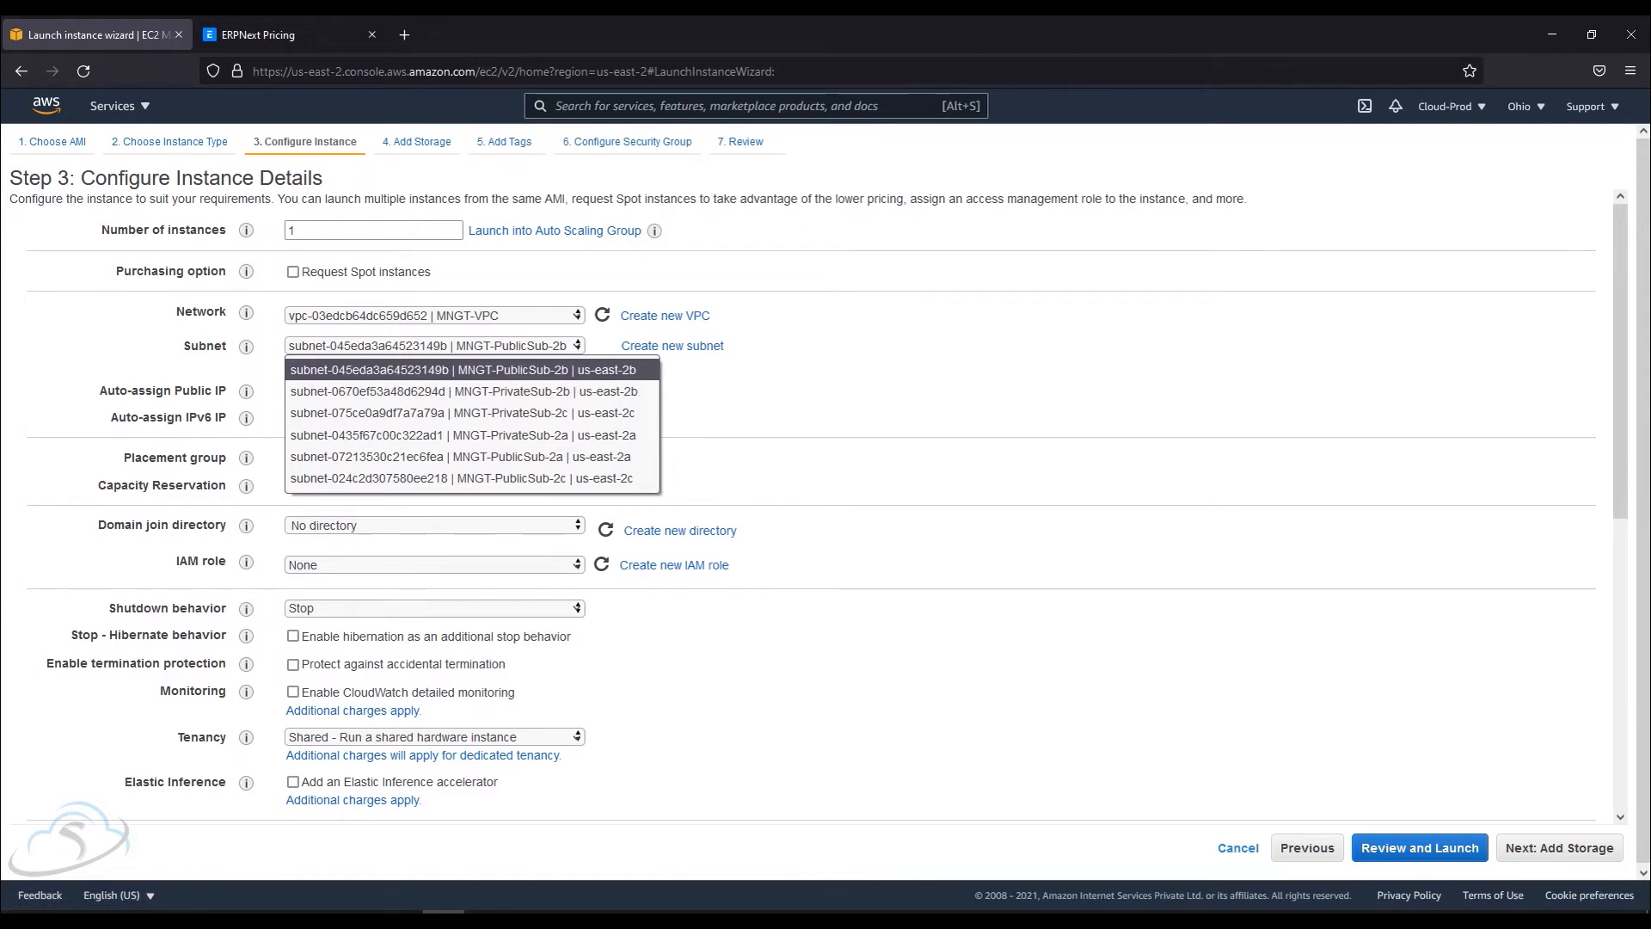
pyautogui.press('Down')
pyautogui.press('Down')
pyautogui.press('Down')
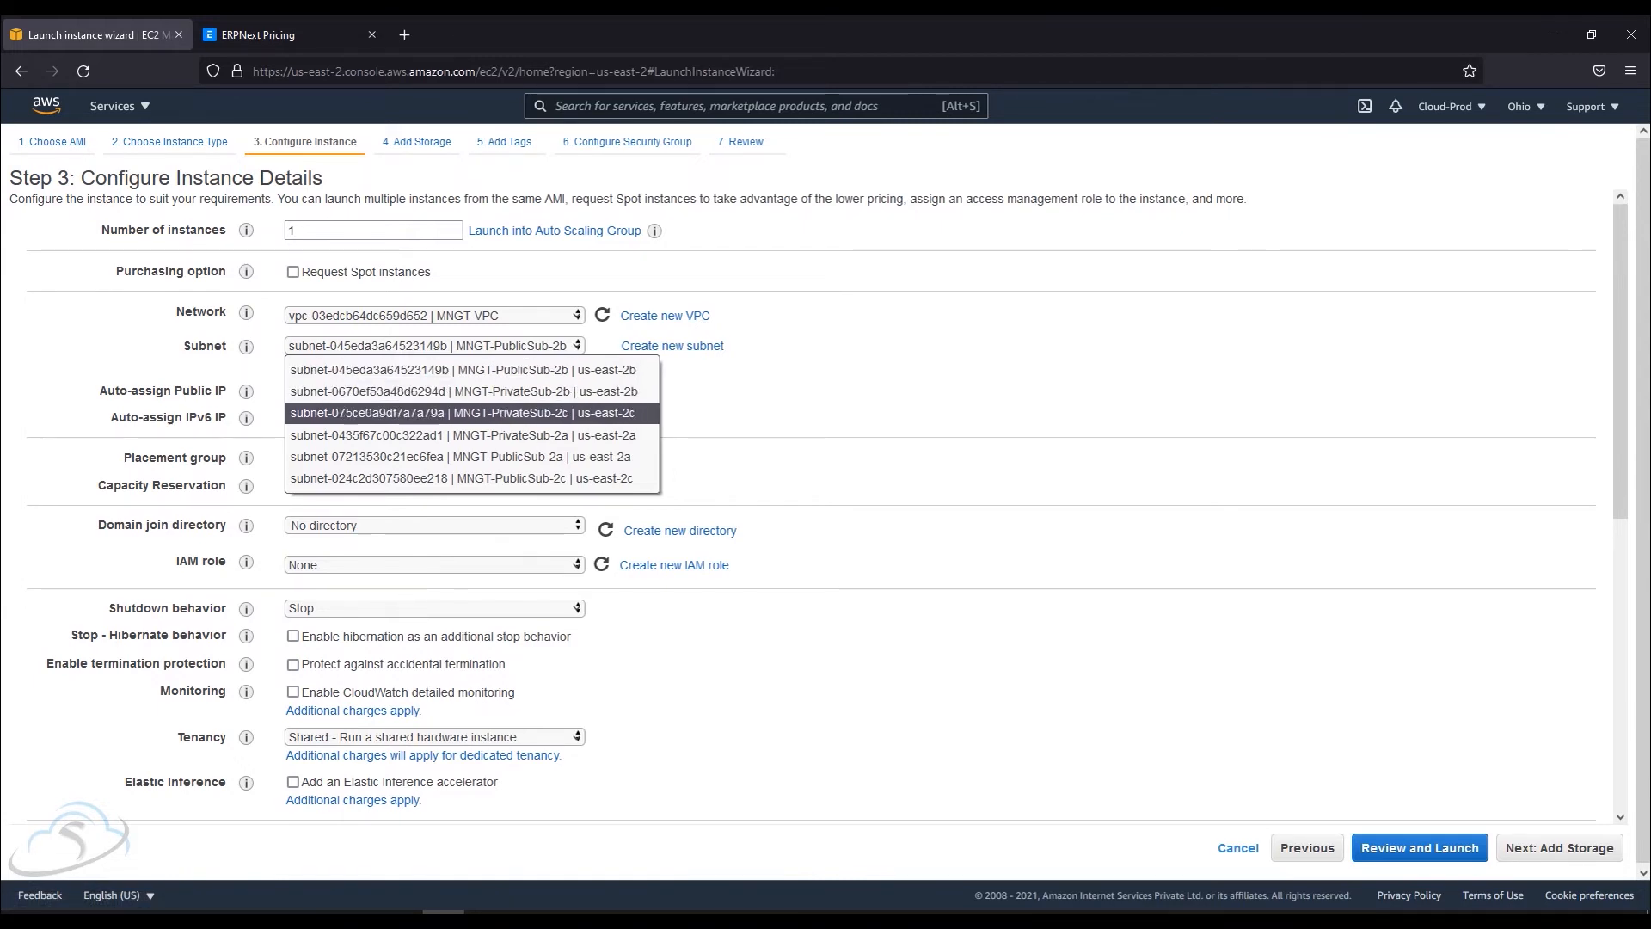
pyautogui.press('Up')
pyautogui.press('Up')
pyautogui.press('Down')
pyautogui.press('Down')
pyautogui.press('Down')
pyautogui.press('Up')
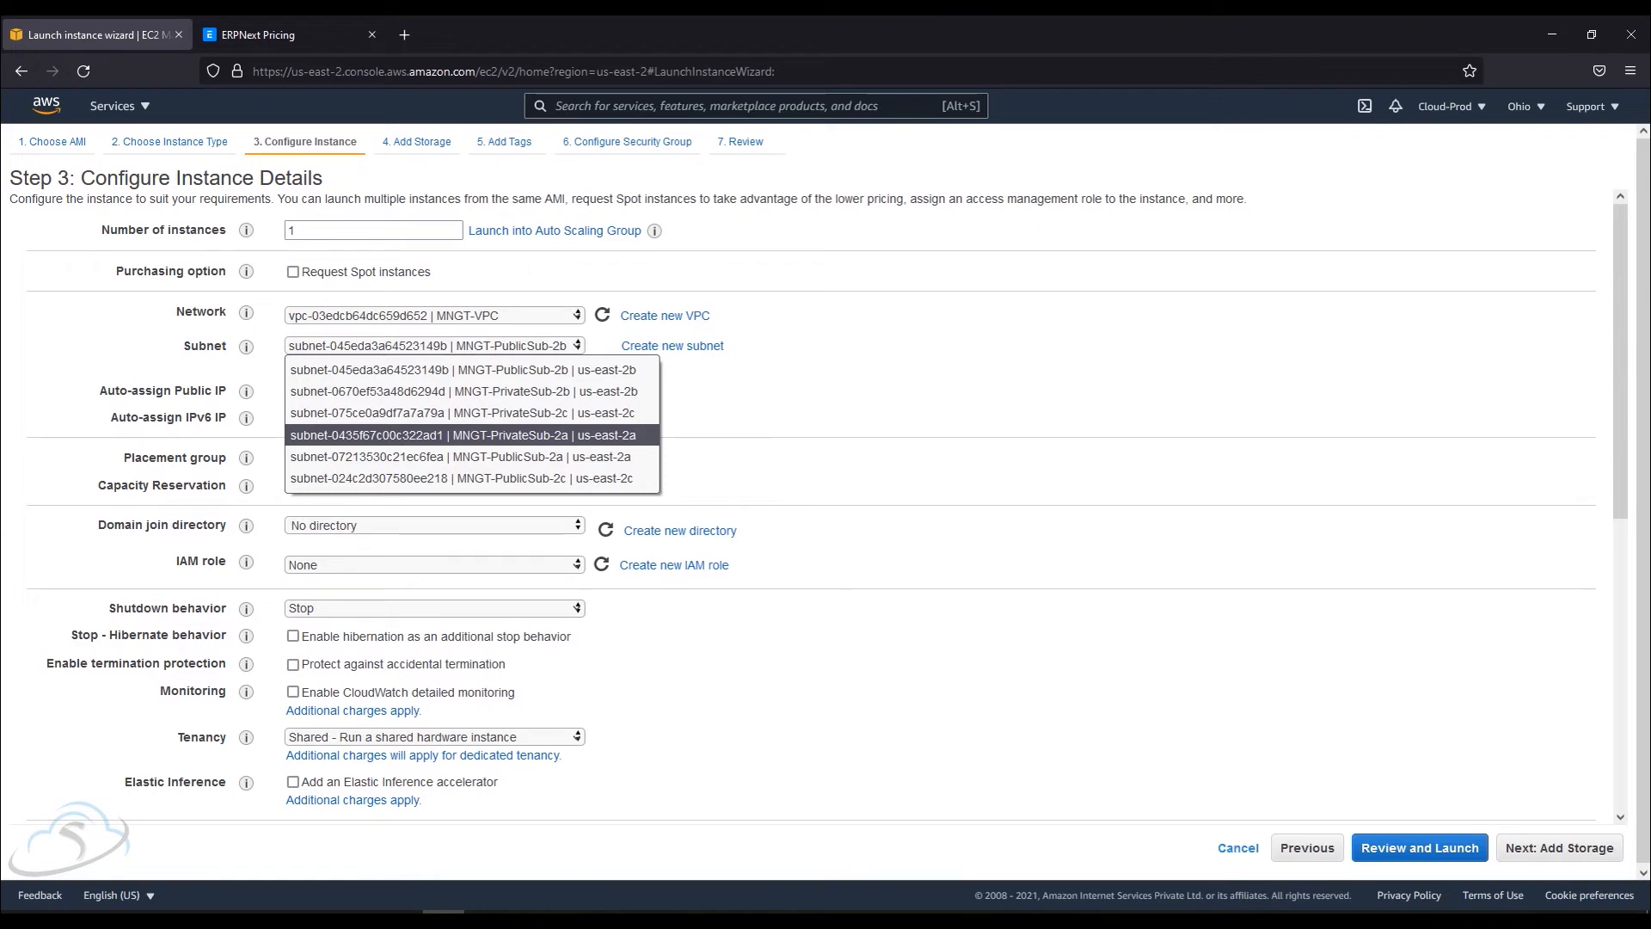
pyautogui.press('Return')
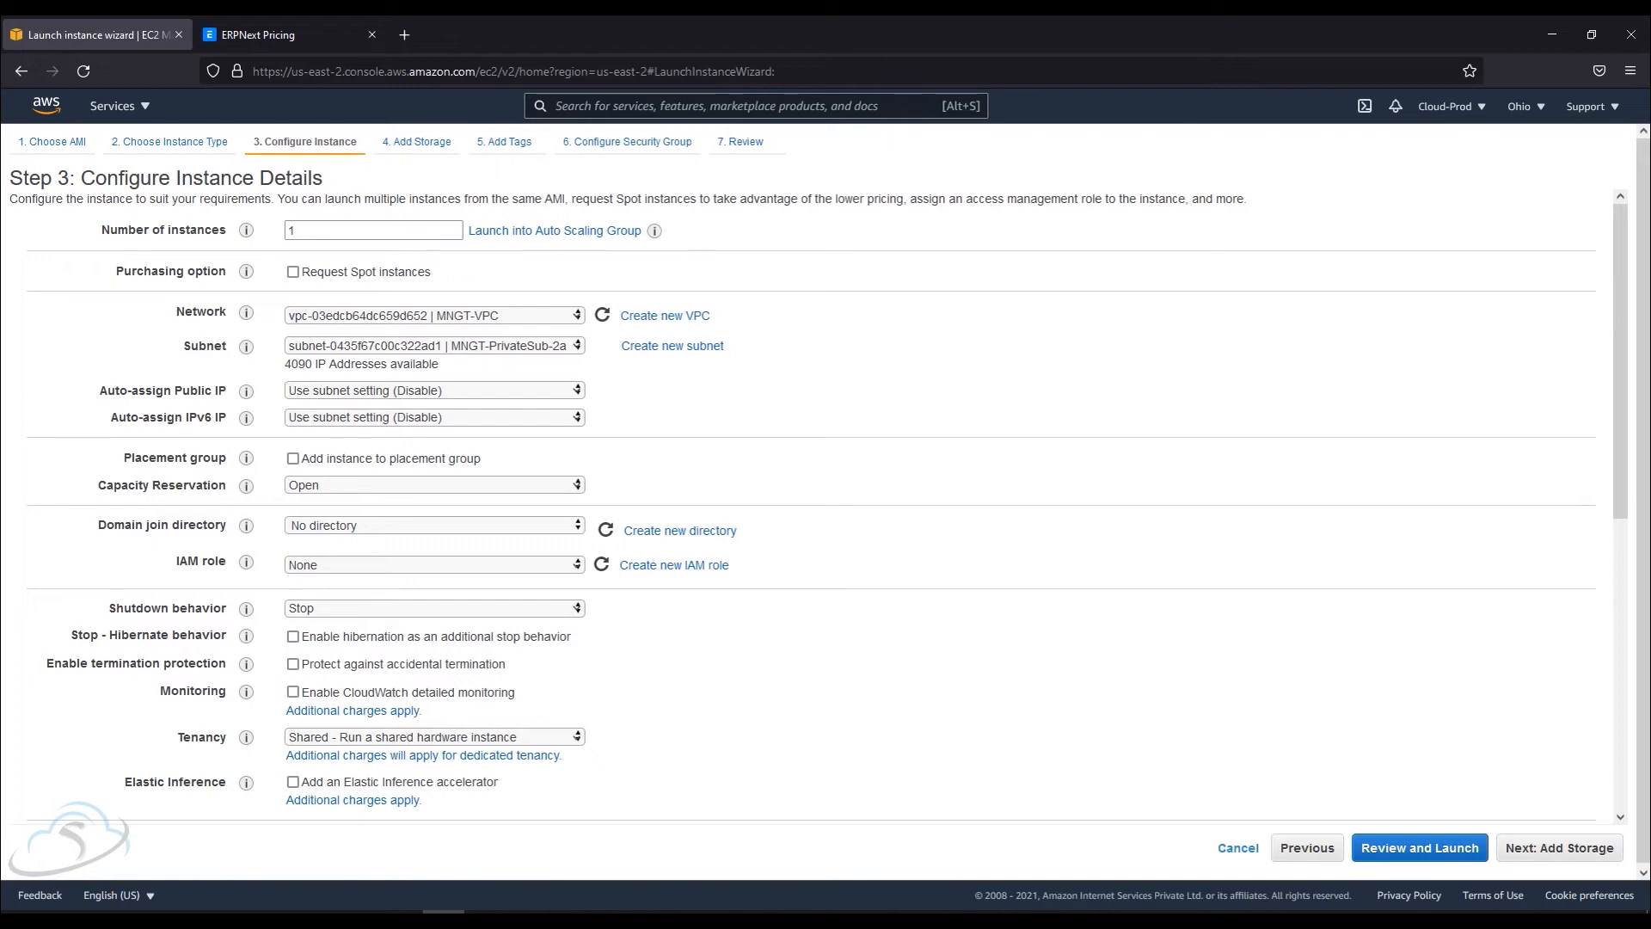
# - Check the available IAM roles, and enable protection against accidental termination for the instance
pyautogui.click(434, 565)
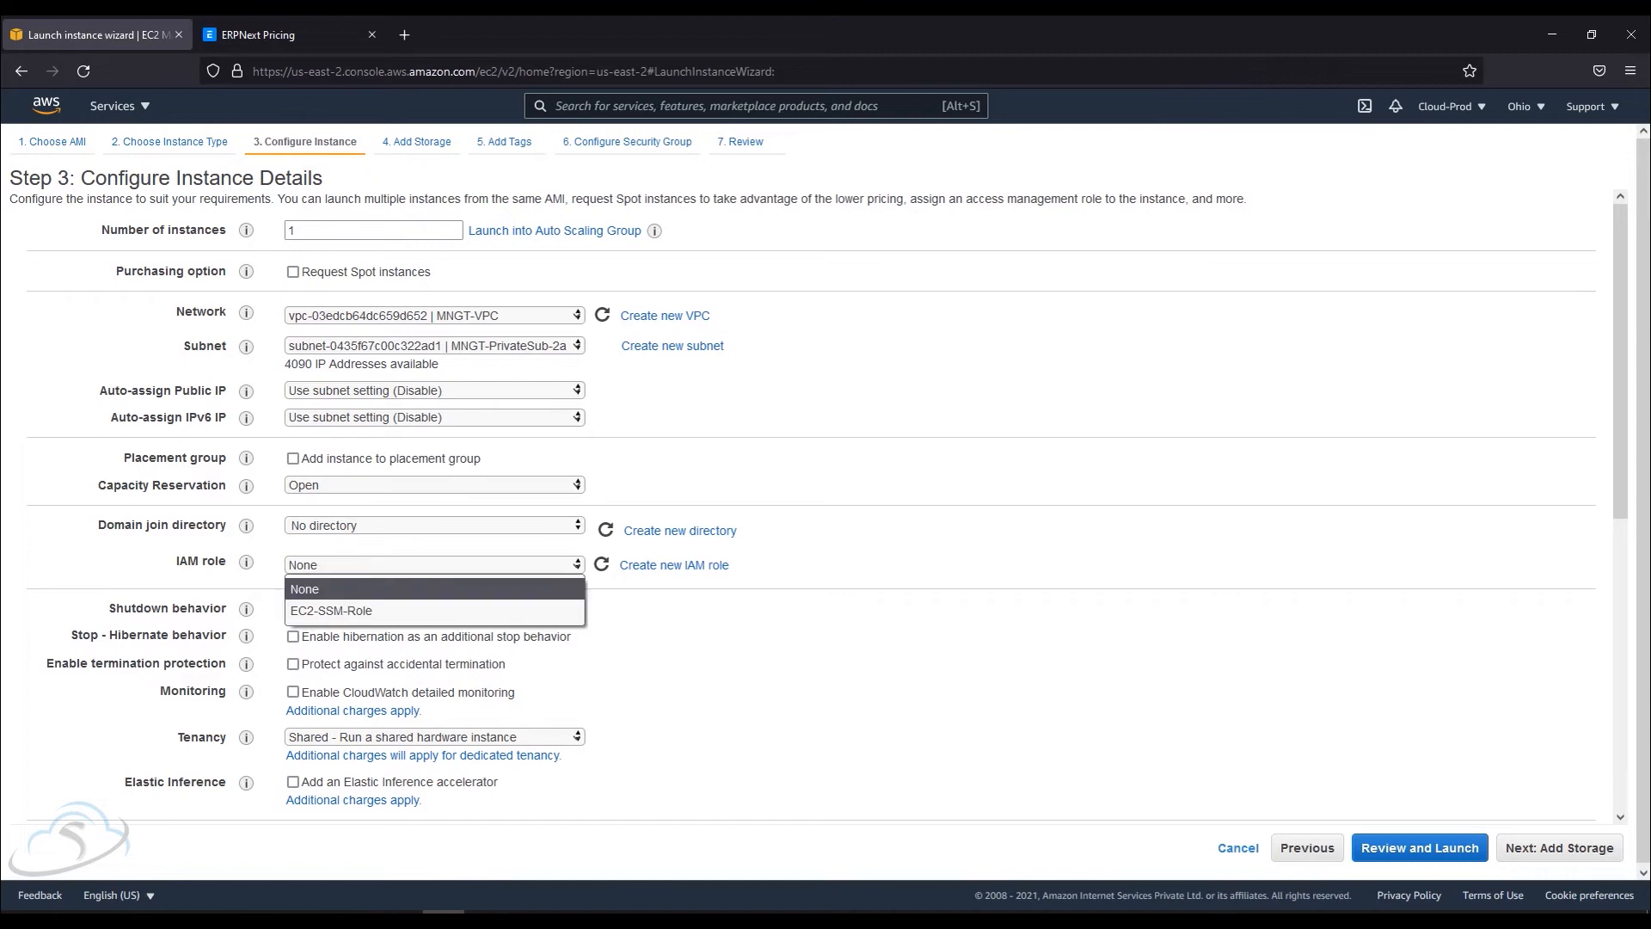
pyautogui.click(434, 565)
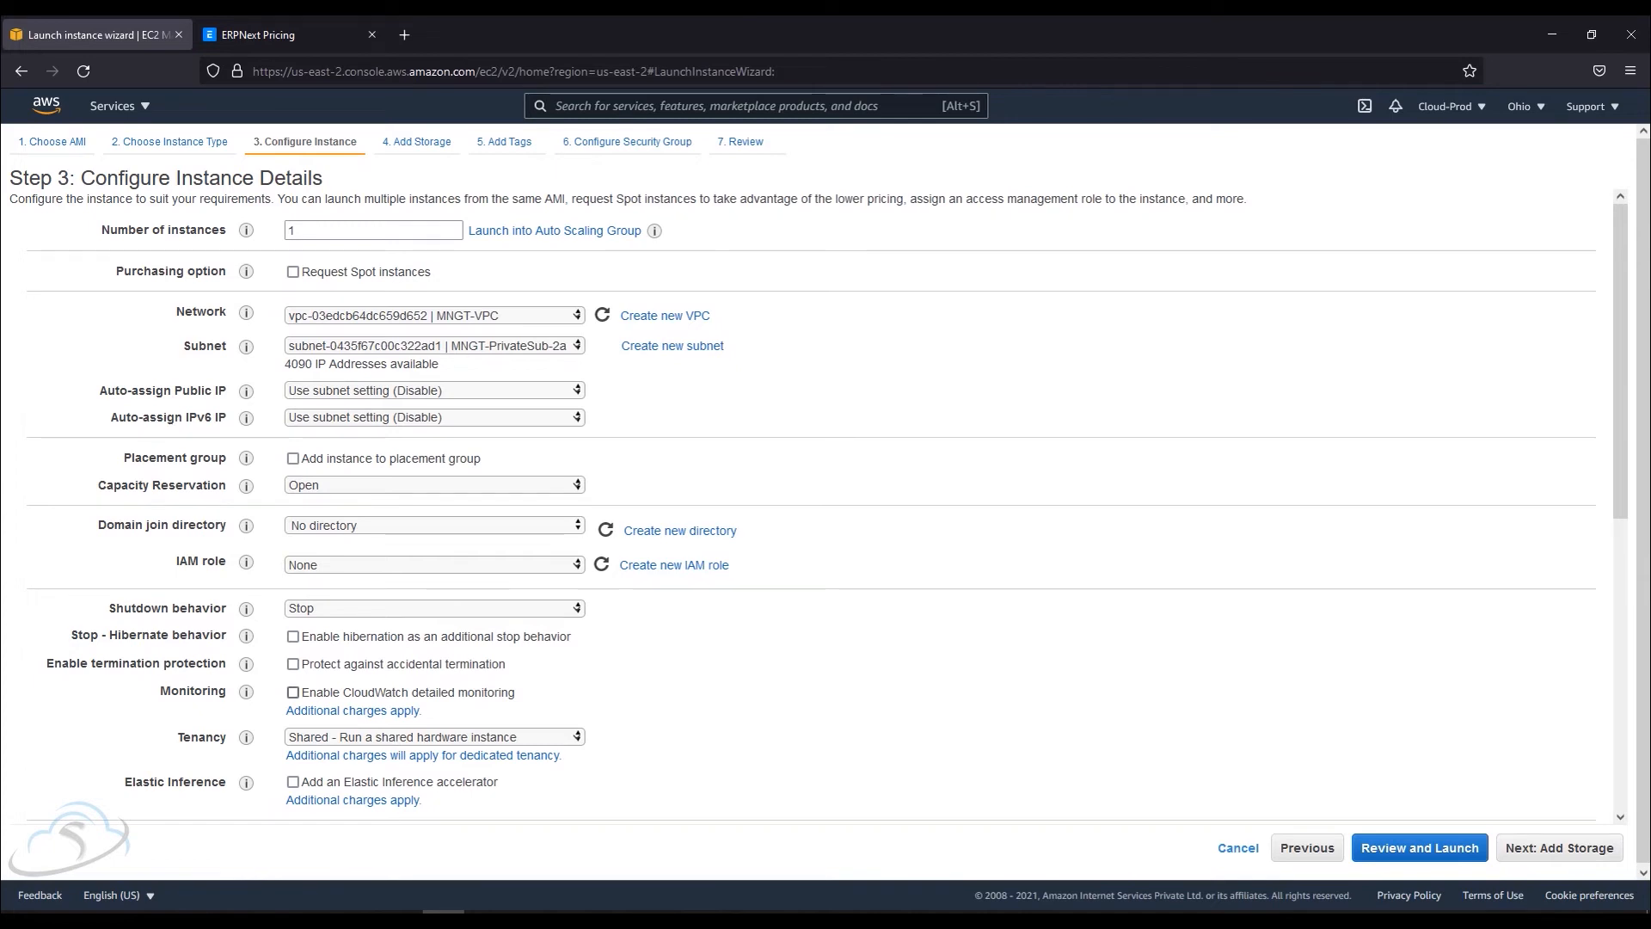
pyautogui.moveTo(103, 663); pyautogui.dragTo(220, 664)
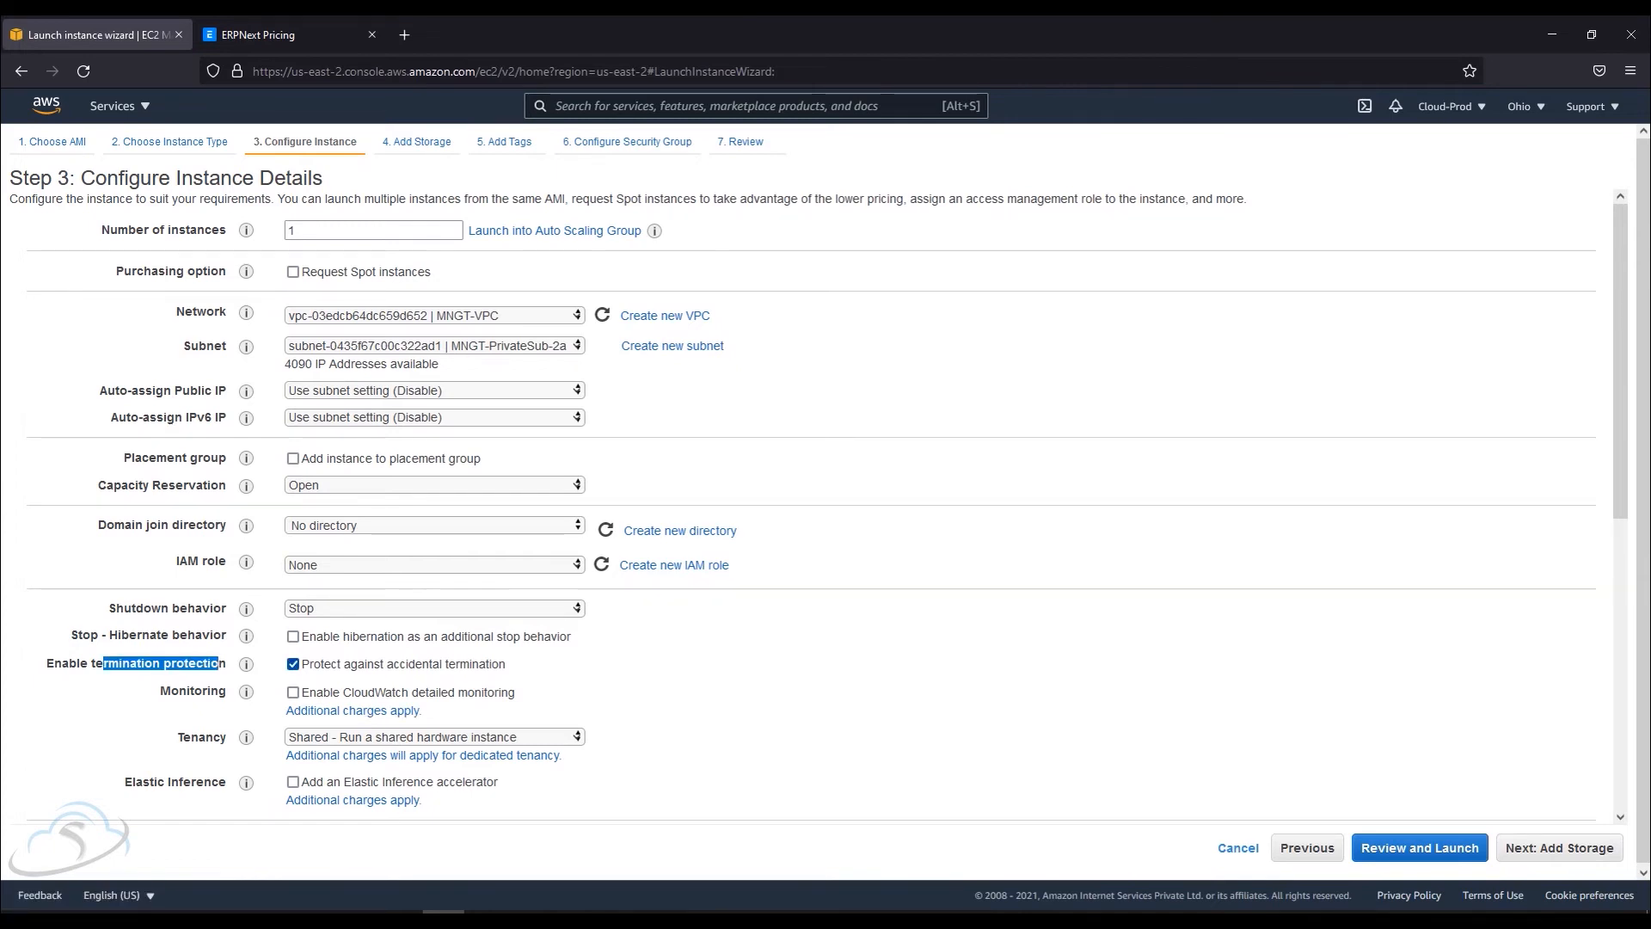
# - Turn off protection against accidental termination and enable the Unlimited credit specification for the instance
pyautogui.click(293, 664)
pyautogui.scroll(-3, 294, 664)
pyautogui.moveTo(246, 594)
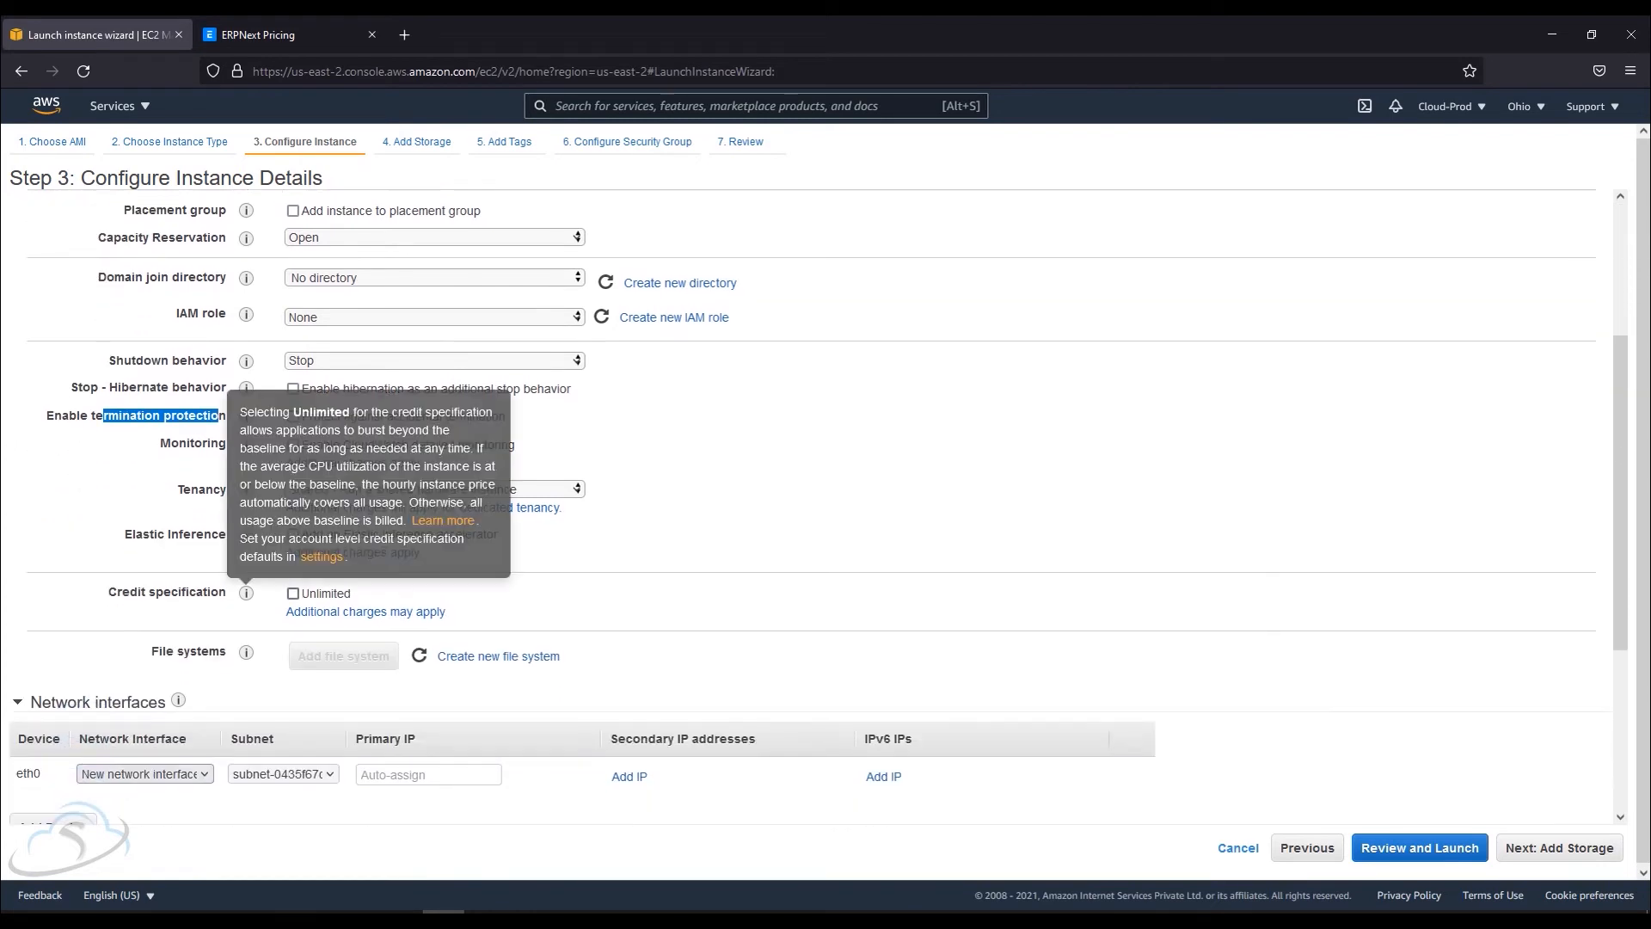
pyautogui.click(293, 593)
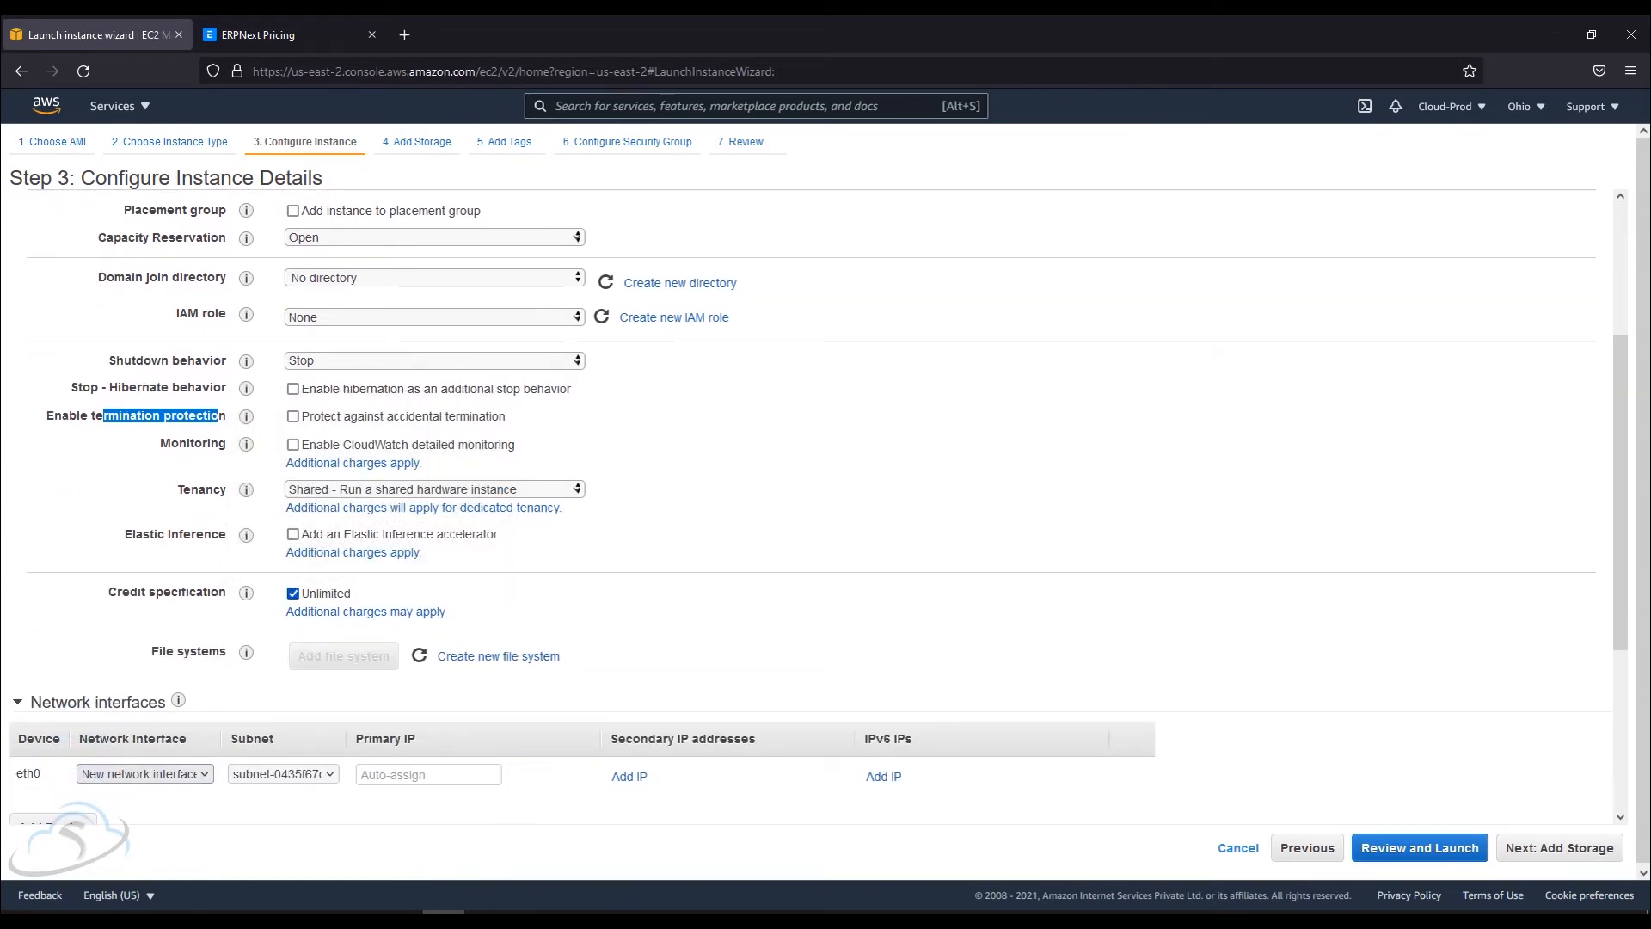
pyautogui.click(294, 594)
pyautogui.scroll(-1, 818, 506)
pyautogui.click(293, 510)
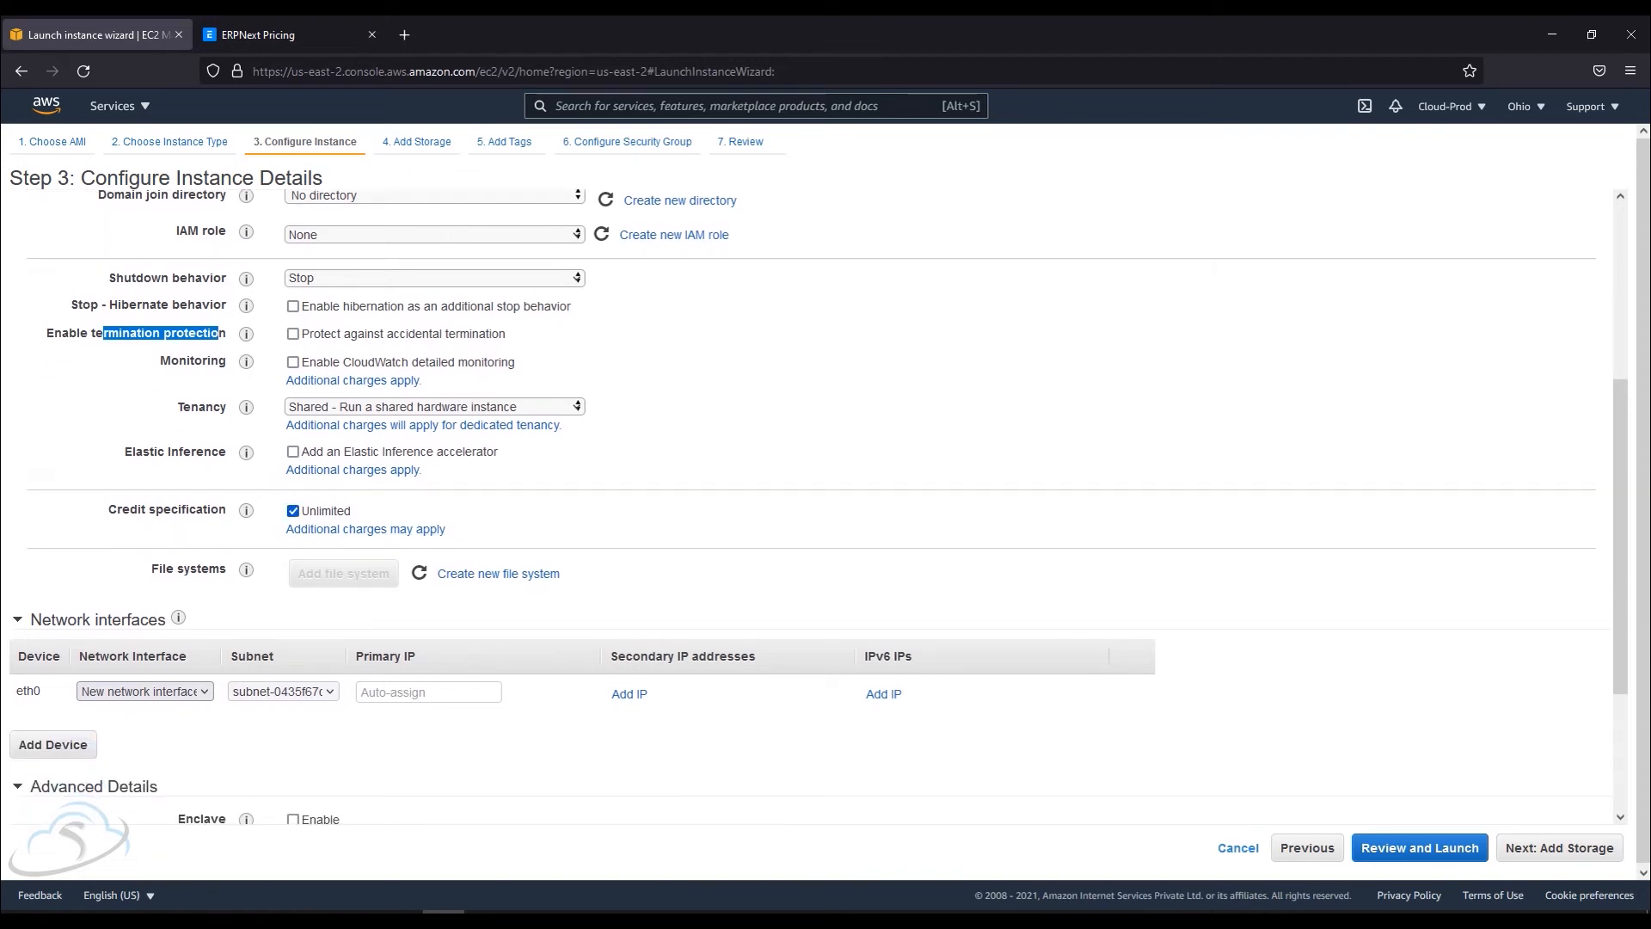
pyautogui.scroll(-2, 818, 506)
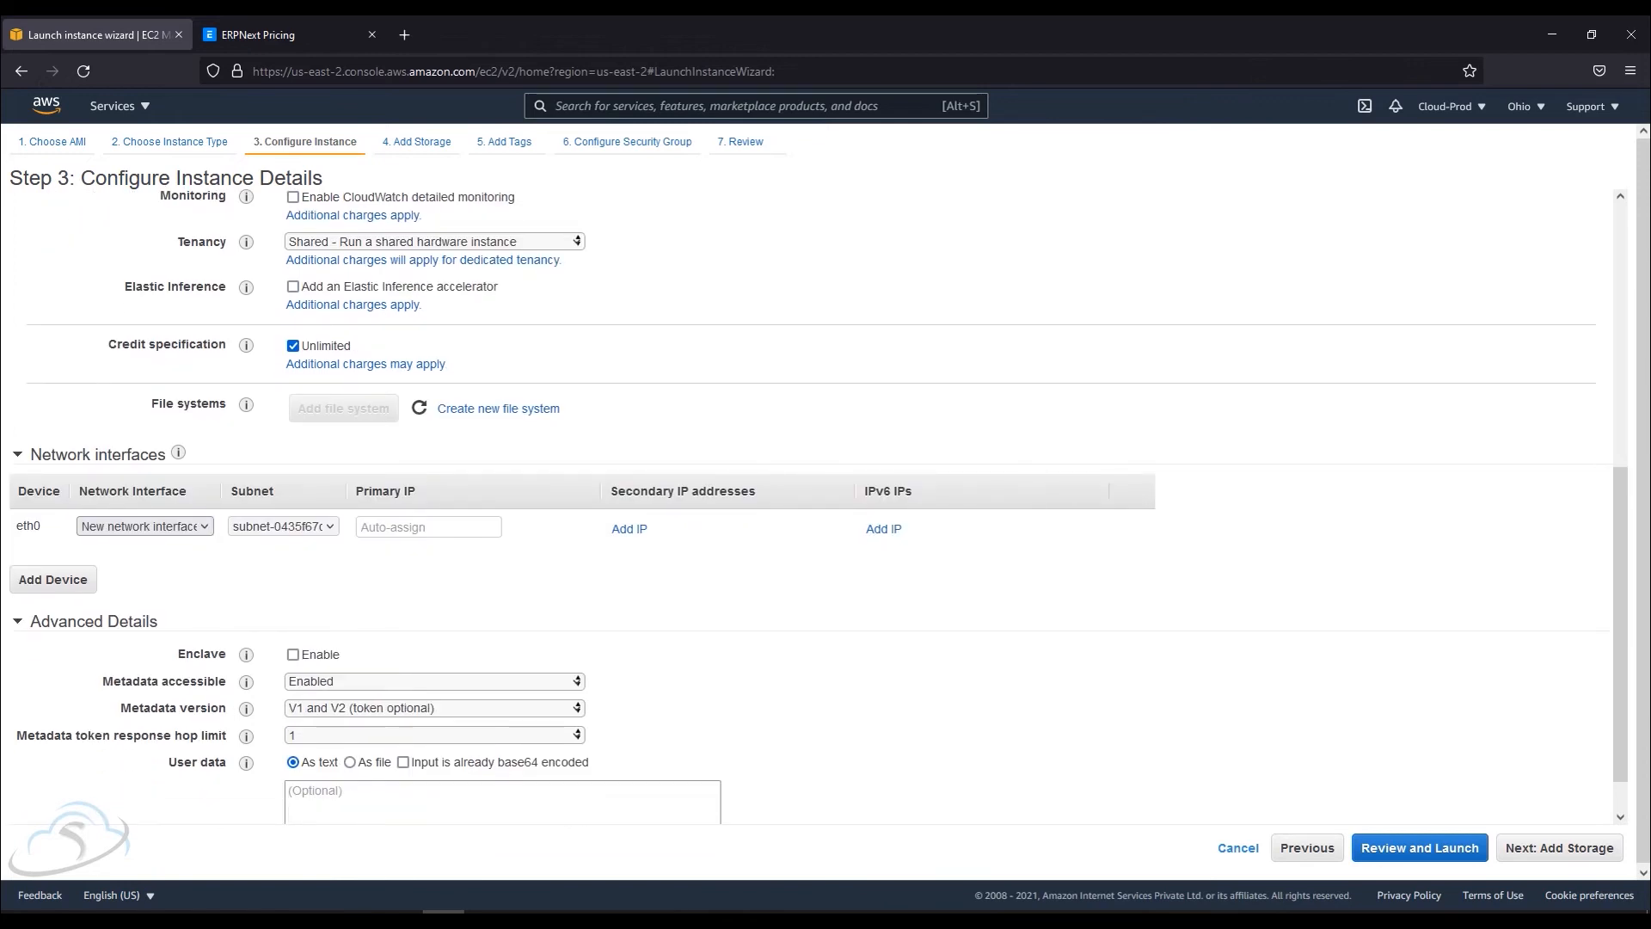
# - Continue to the storage settings and set the root volume's size to 10 GiB, leaving it not encrypted
pyautogui.click(1559, 848)
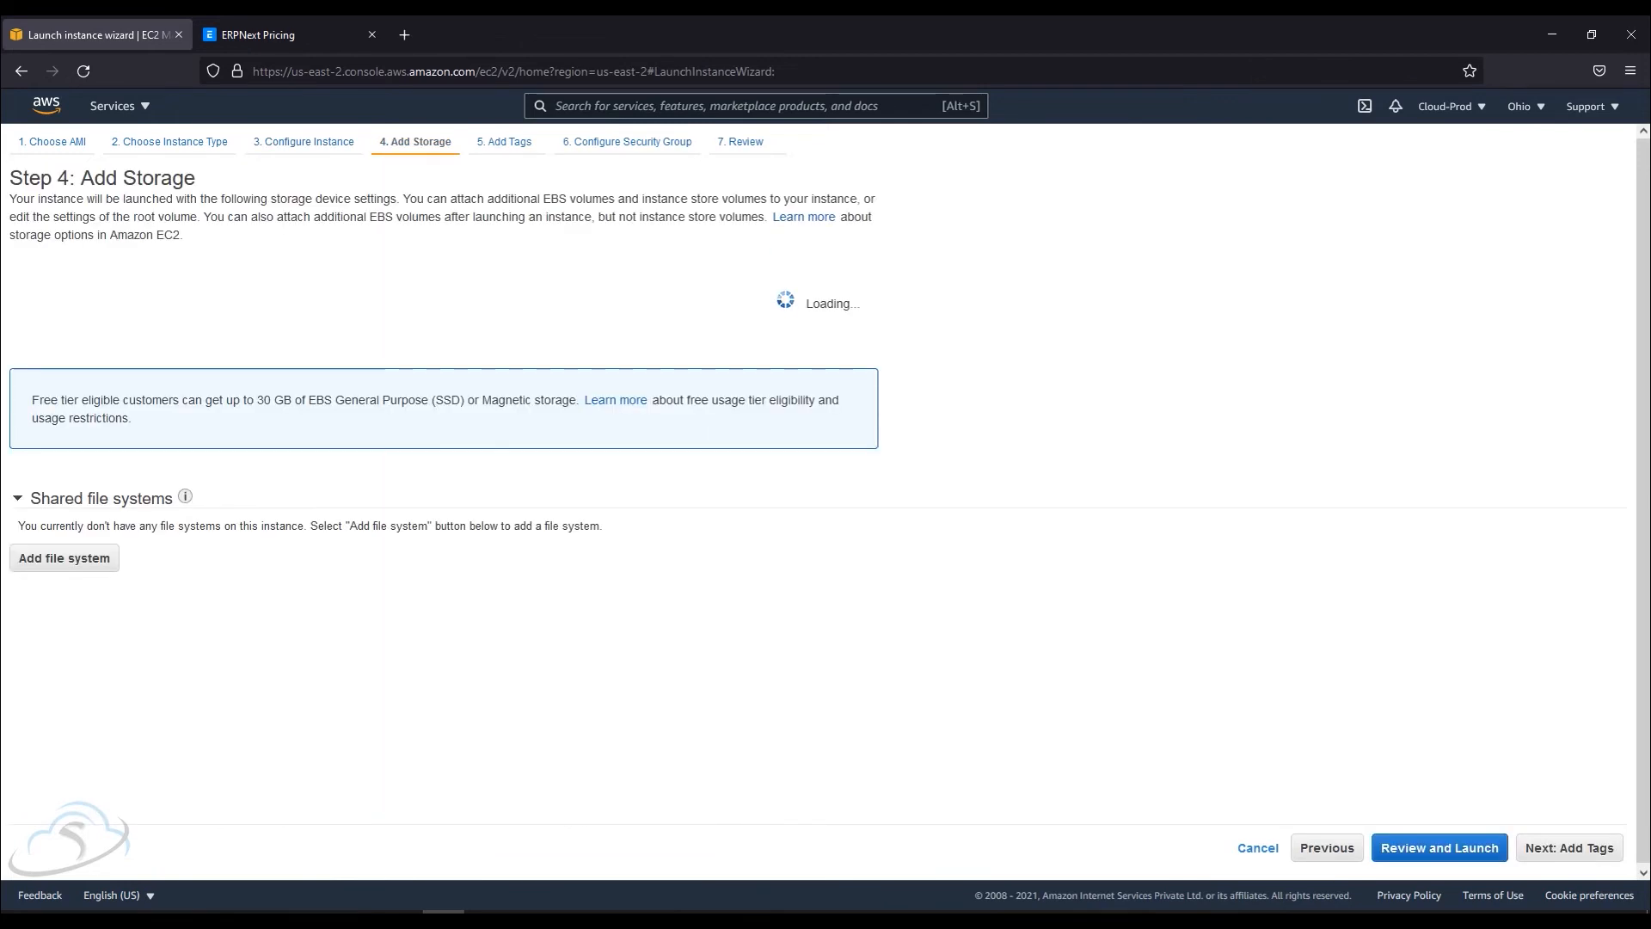
pyautogui.doubleClick(479, 329)
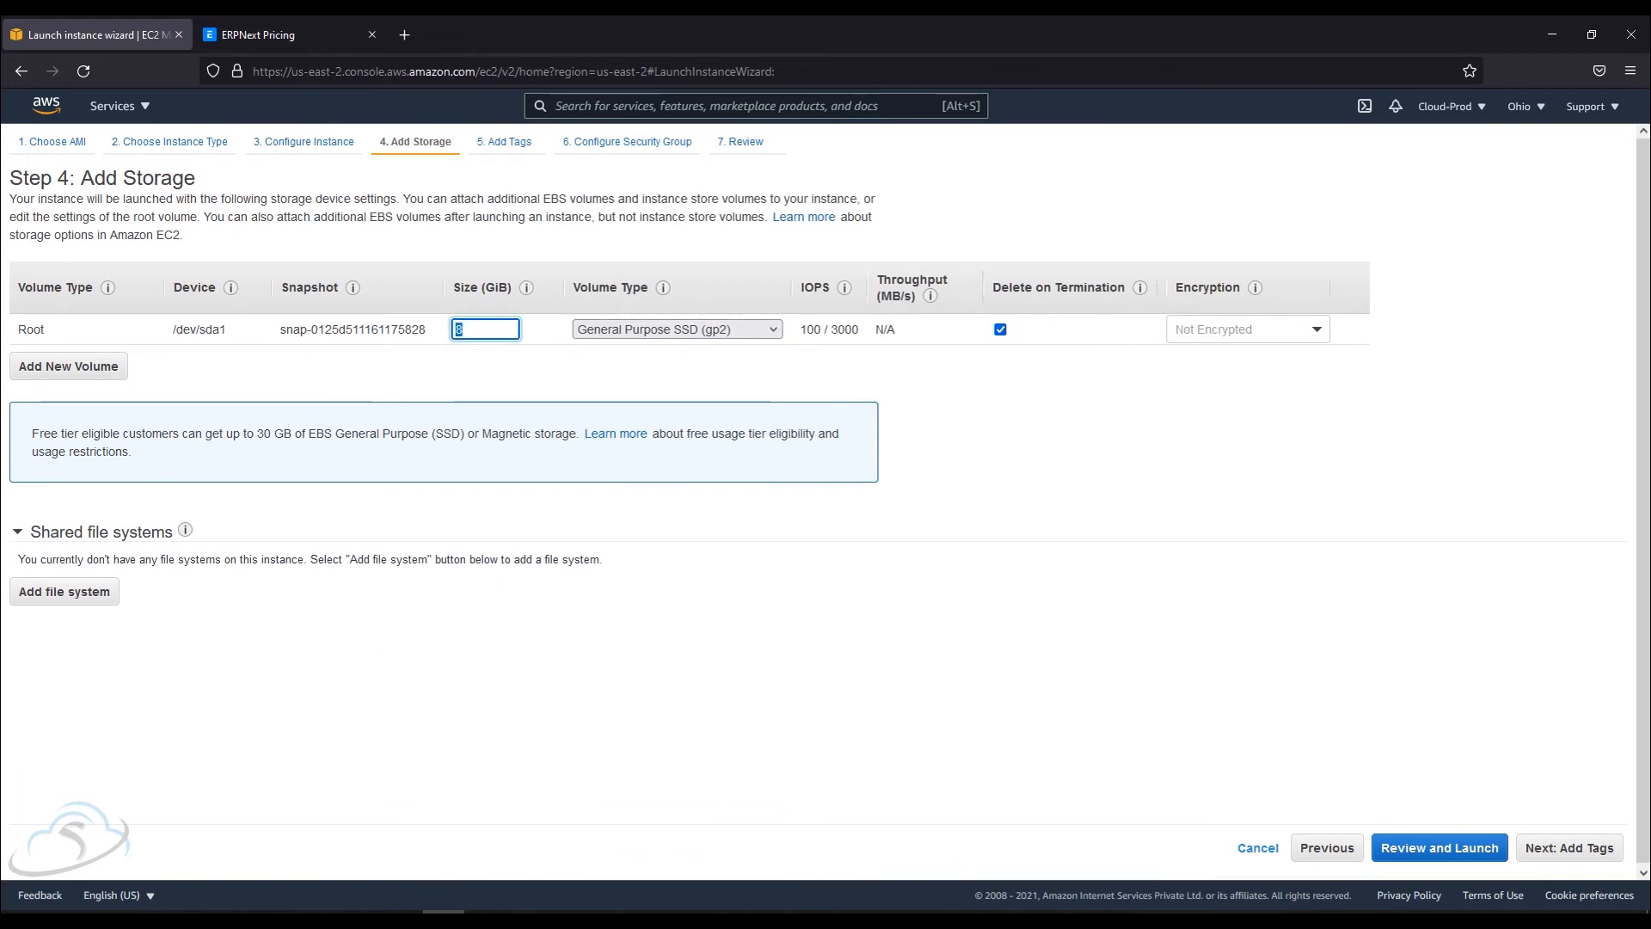
pyautogui.write('10')
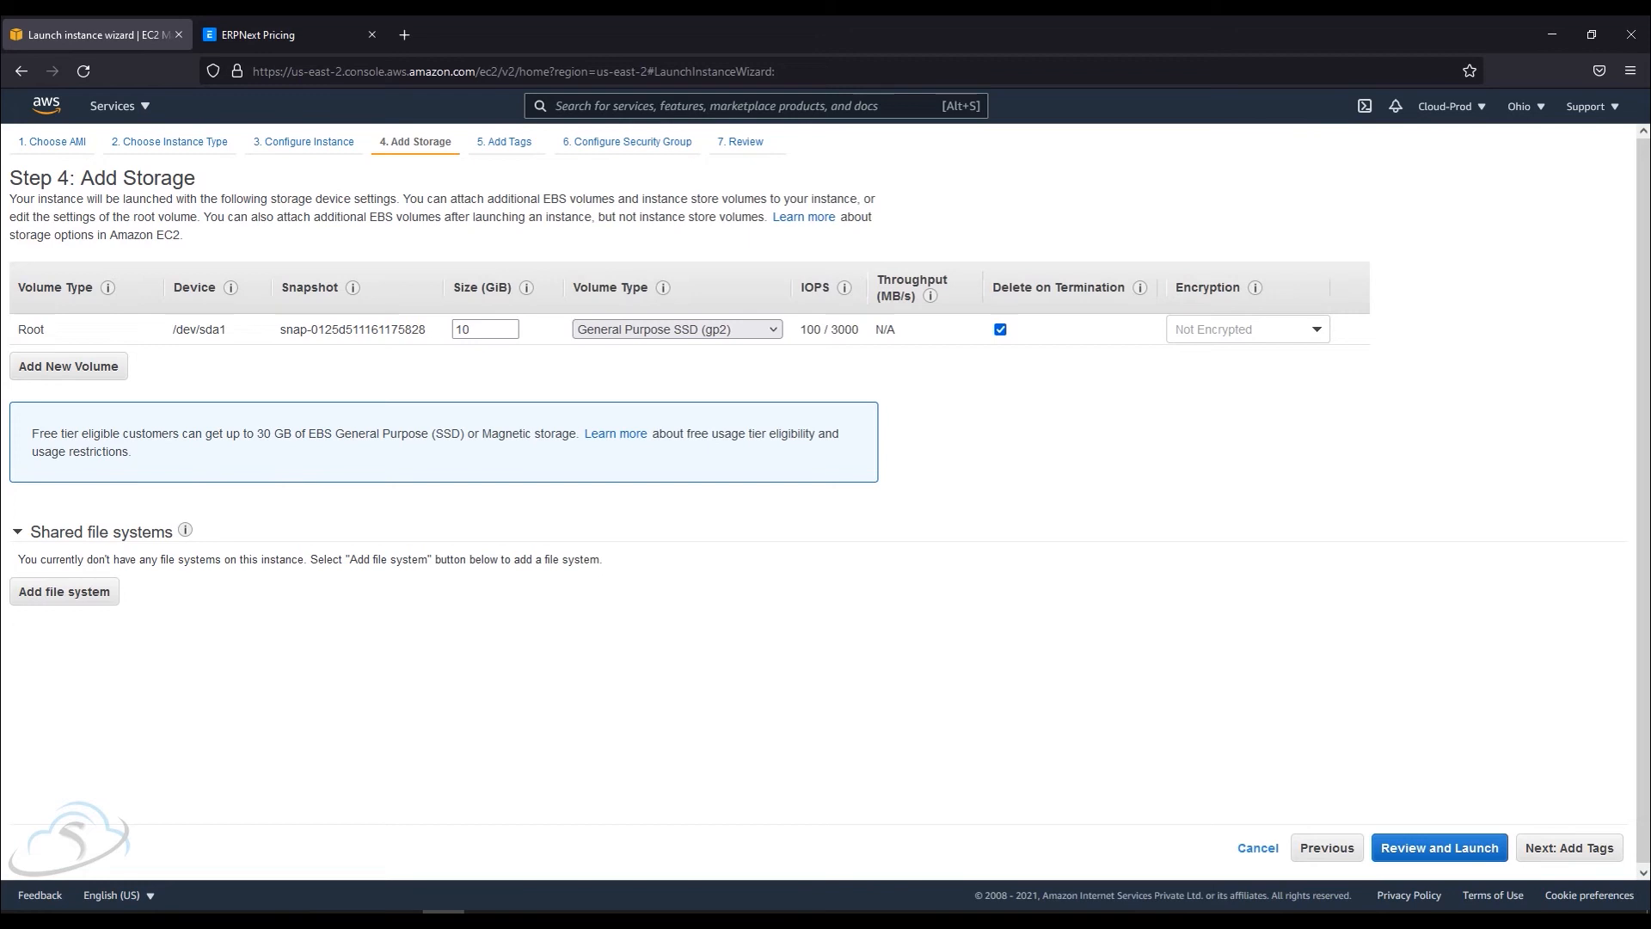
pyautogui.click(1248, 329)
pyautogui.click(1118, 507)
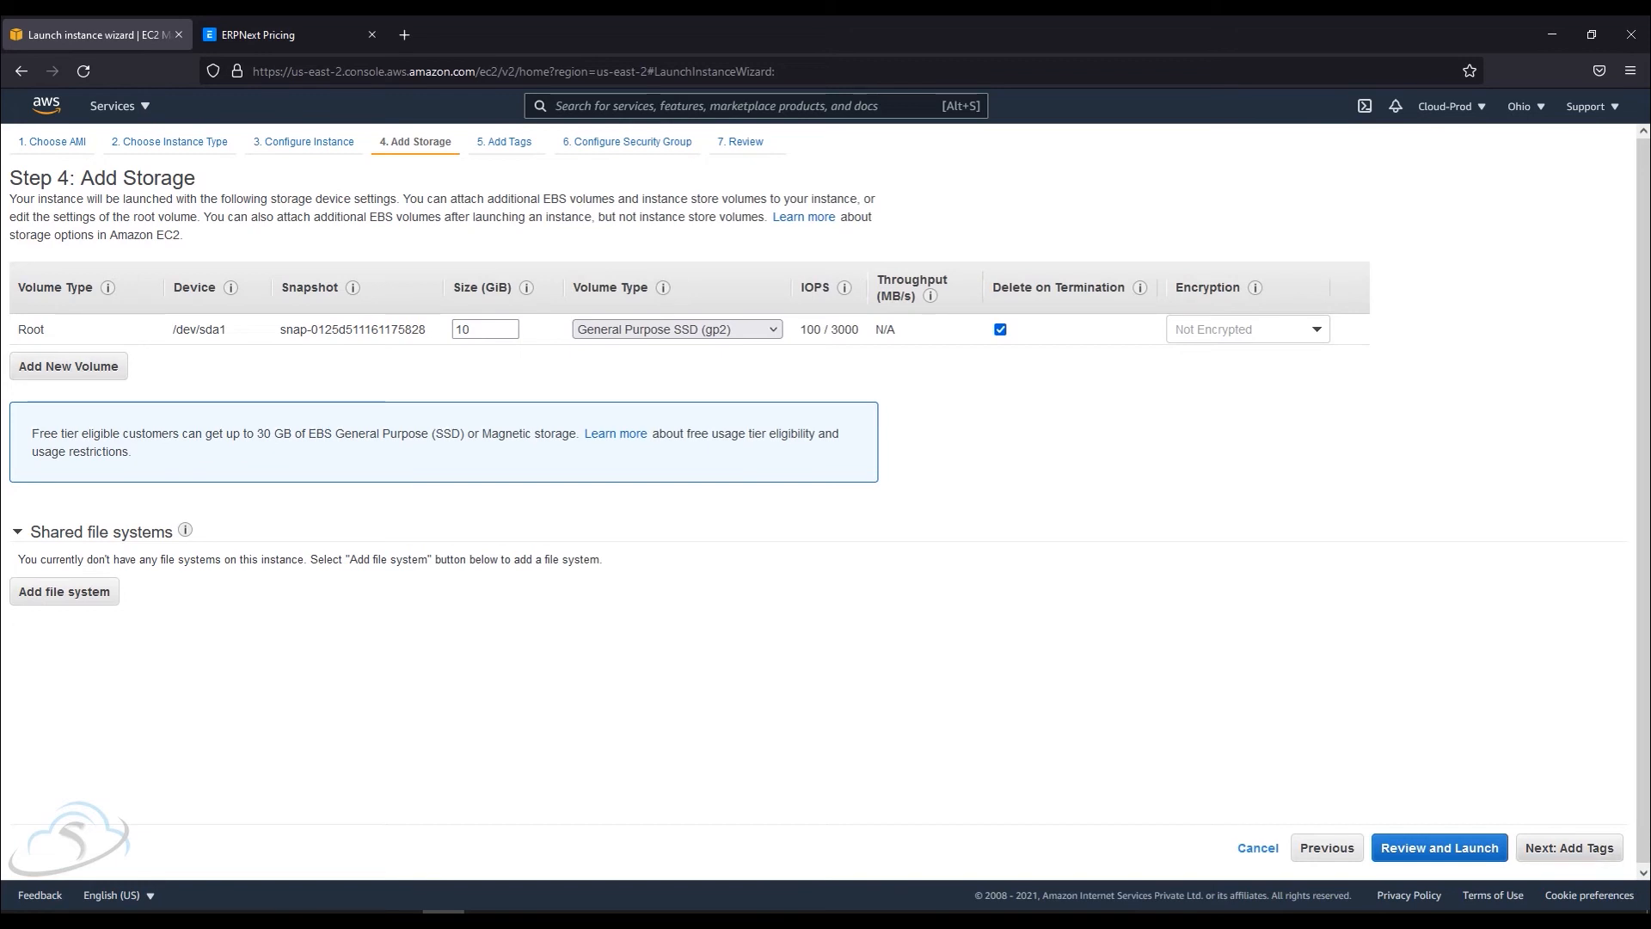
# - Continue to the tags and add a tag with the key Name and the value ERP
pyautogui.click(1570, 848)
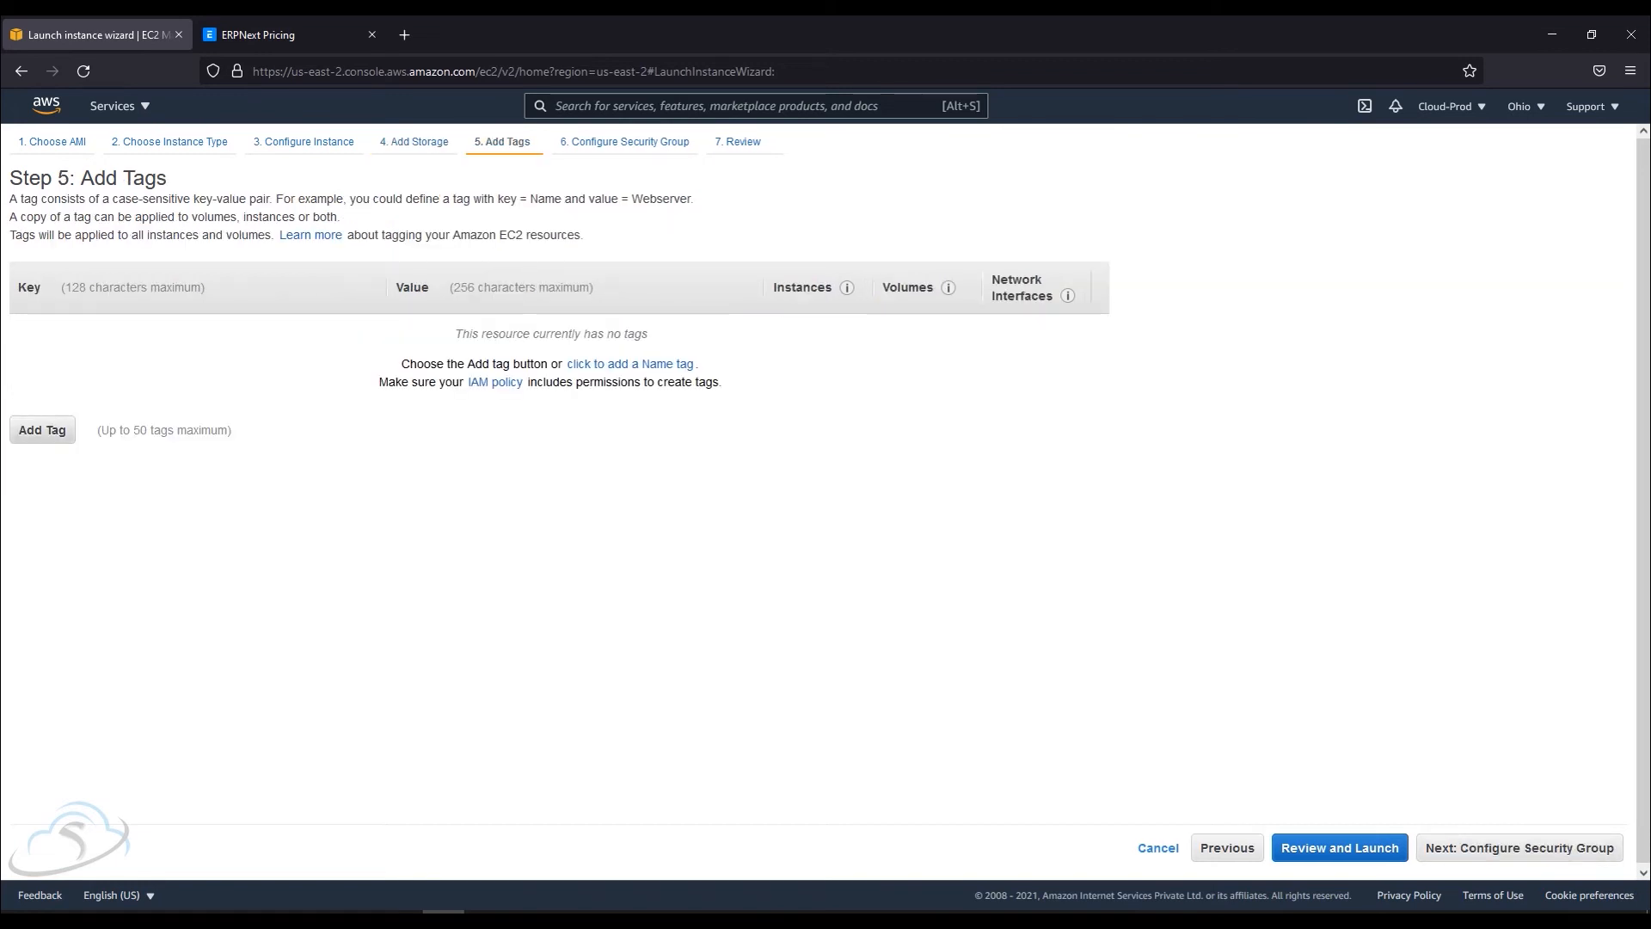
pyautogui.click(42, 430)
pyautogui.write('Name')
pyautogui.press('Tab')
pyautogui.write('ERP')
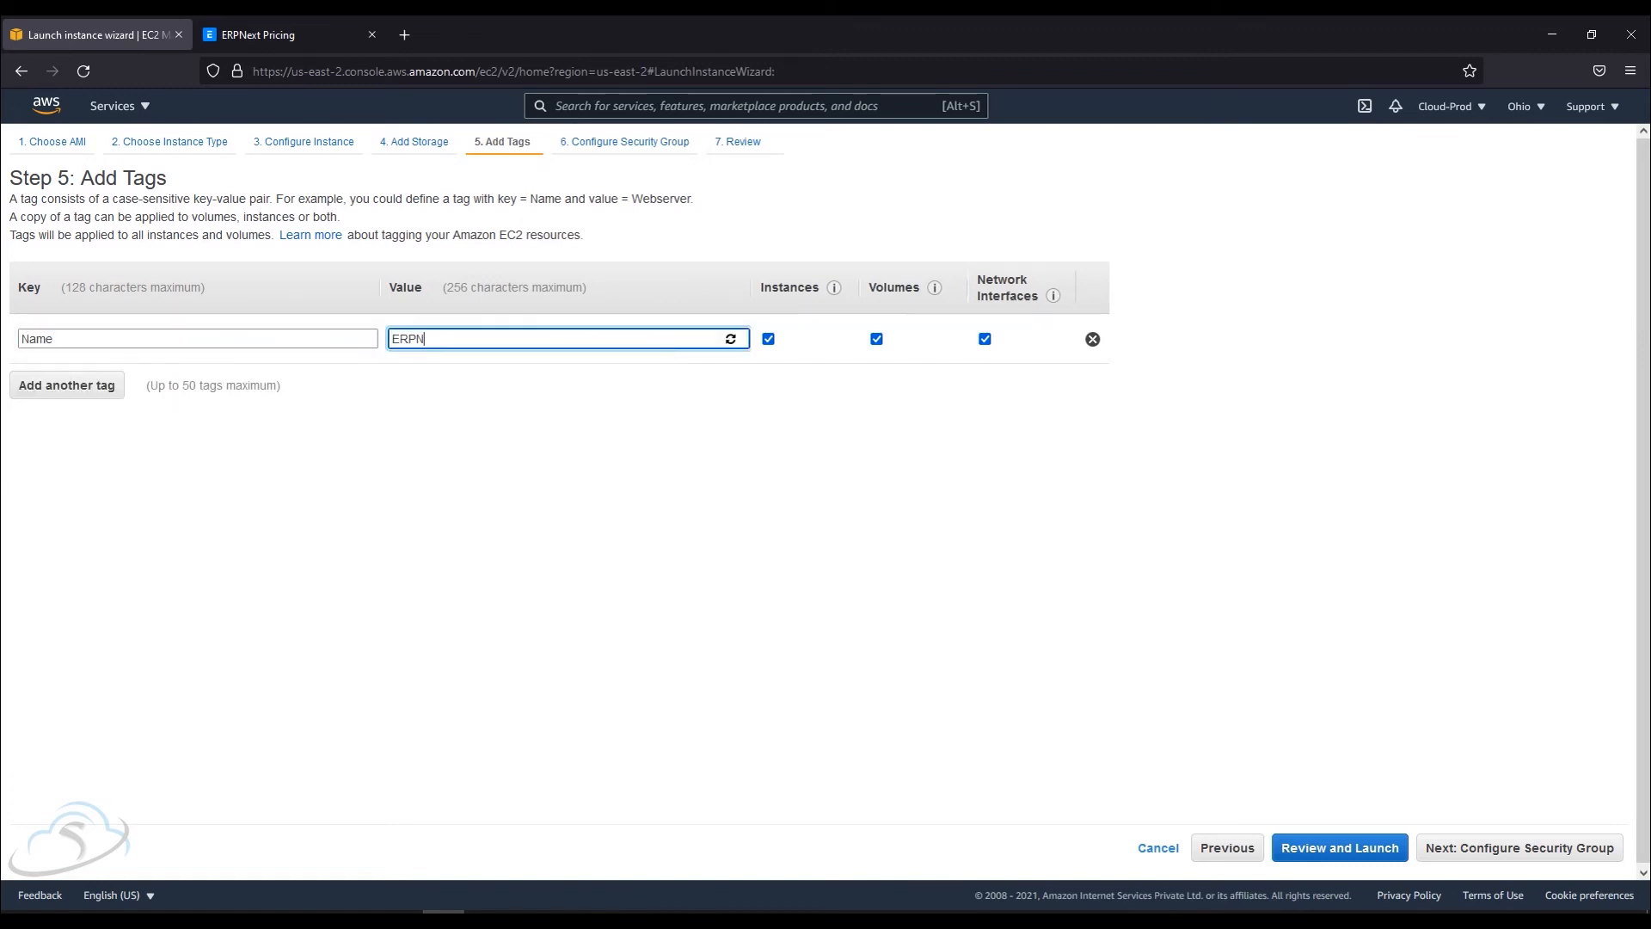
pyautogui.press('Tab')
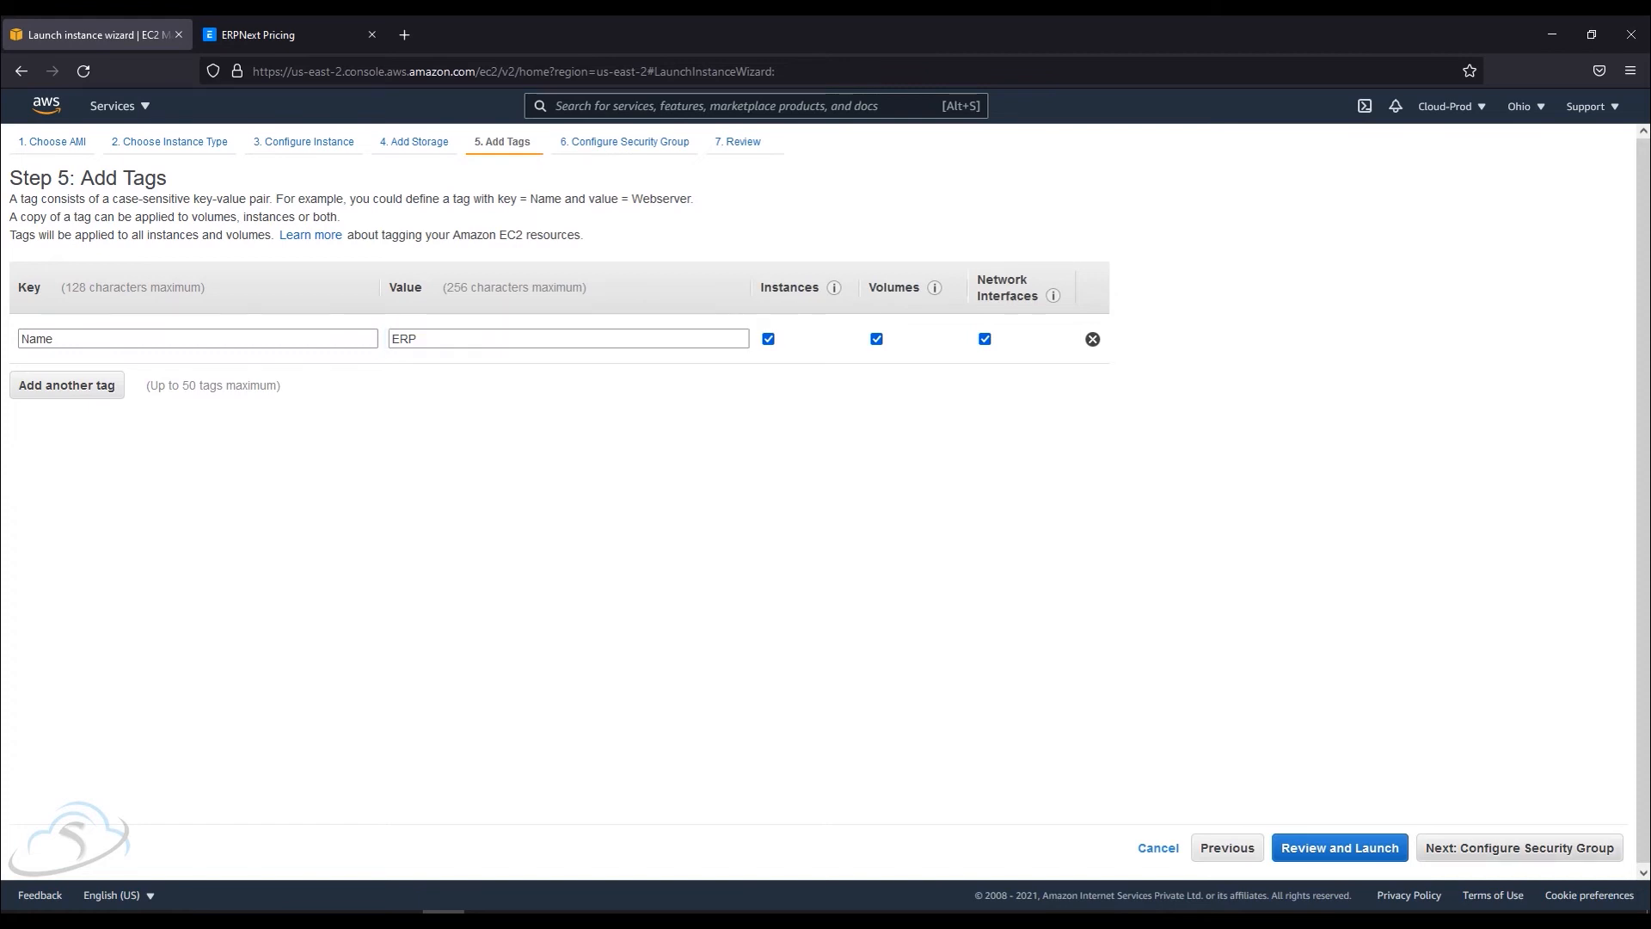
# - Configure a new security group for the instance with ERP-SG as both its name and its description
pyautogui.click(1520, 848)
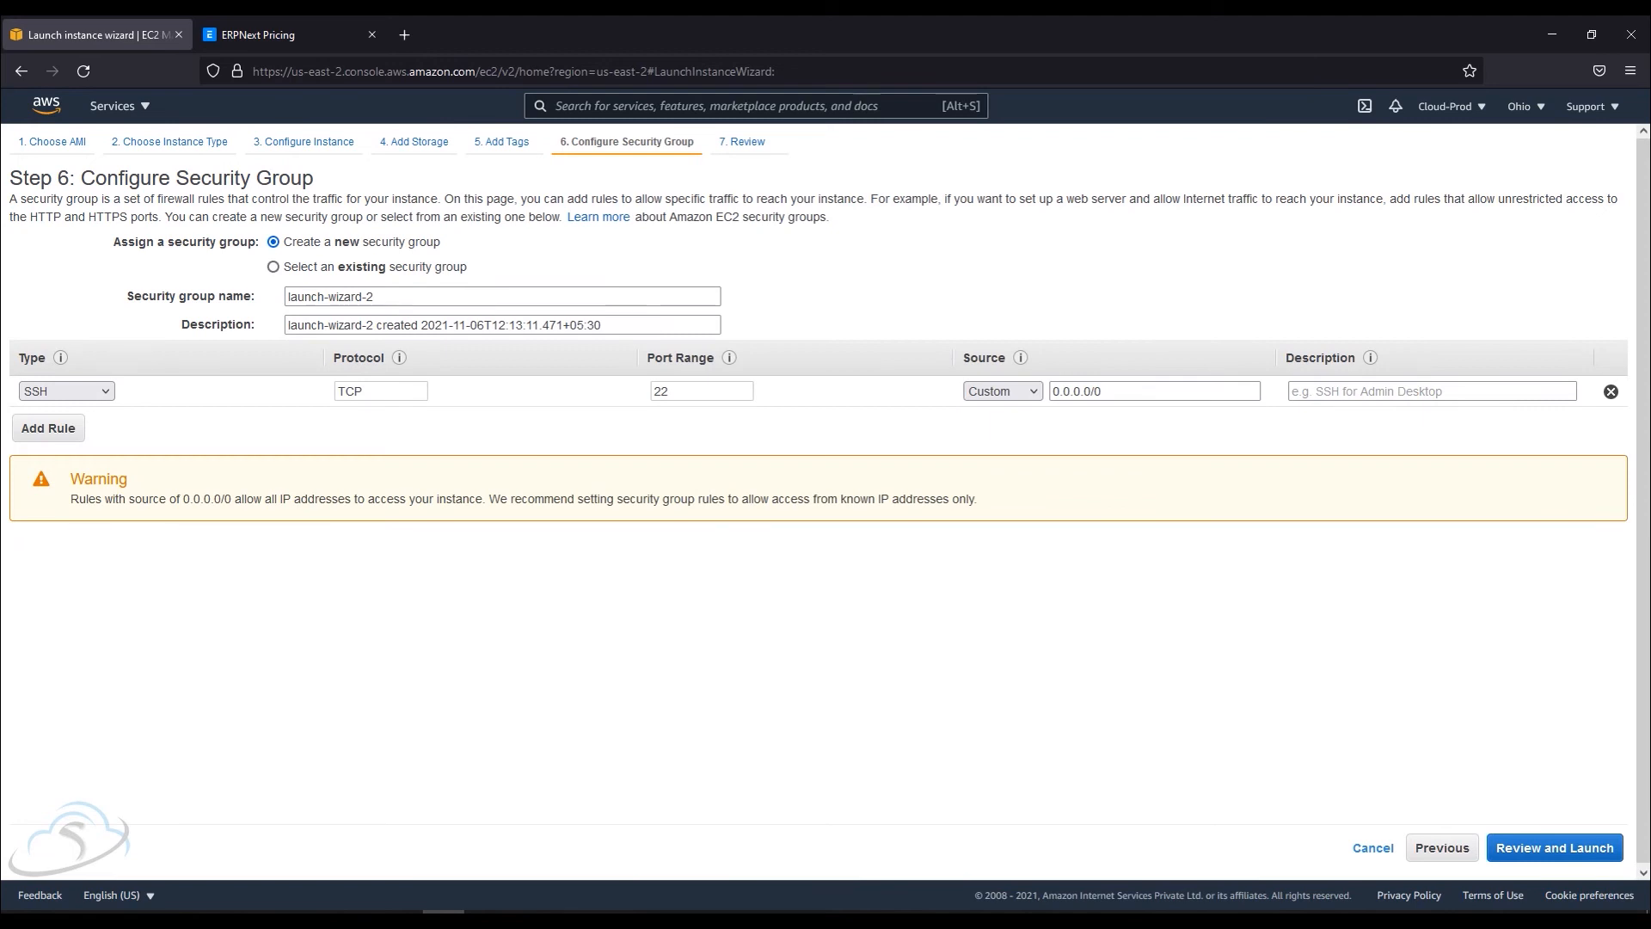
pyautogui.click(272, 267)
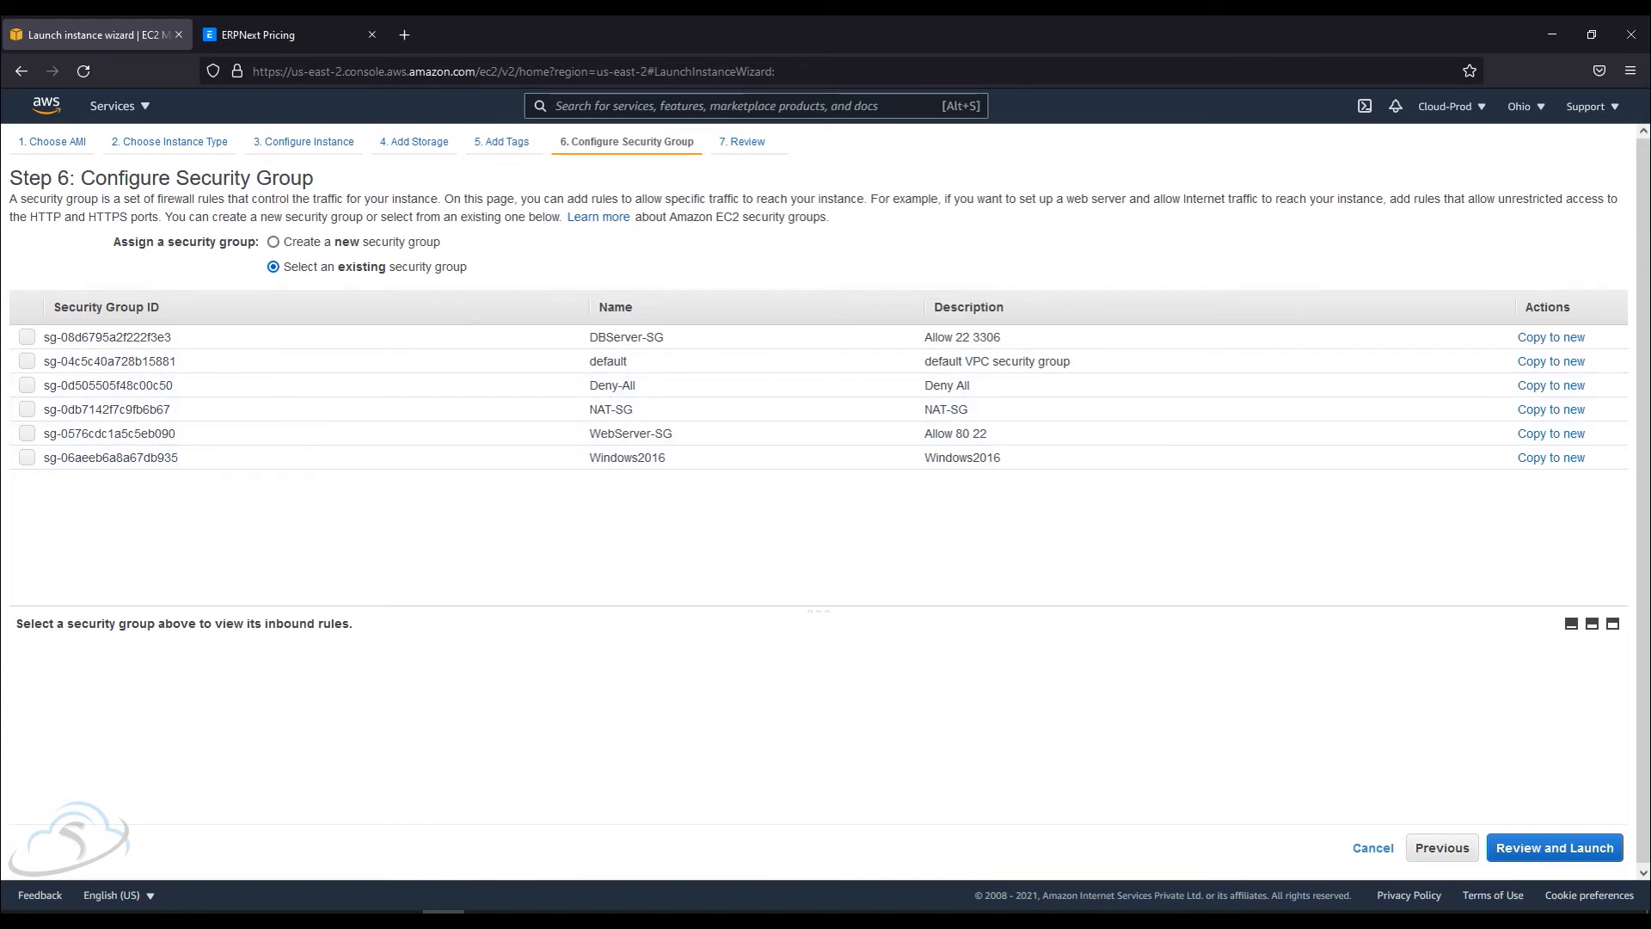
pyautogui.click(273, 242)
pyautogui.moveTo(287, 297); pyautogui.dragTo(373, 297)
pyautogui.write('ERP-SG')
pyautogui.hotkey('ctrl', 'a')
pyautogui.hotkey('ctrl', 'c')
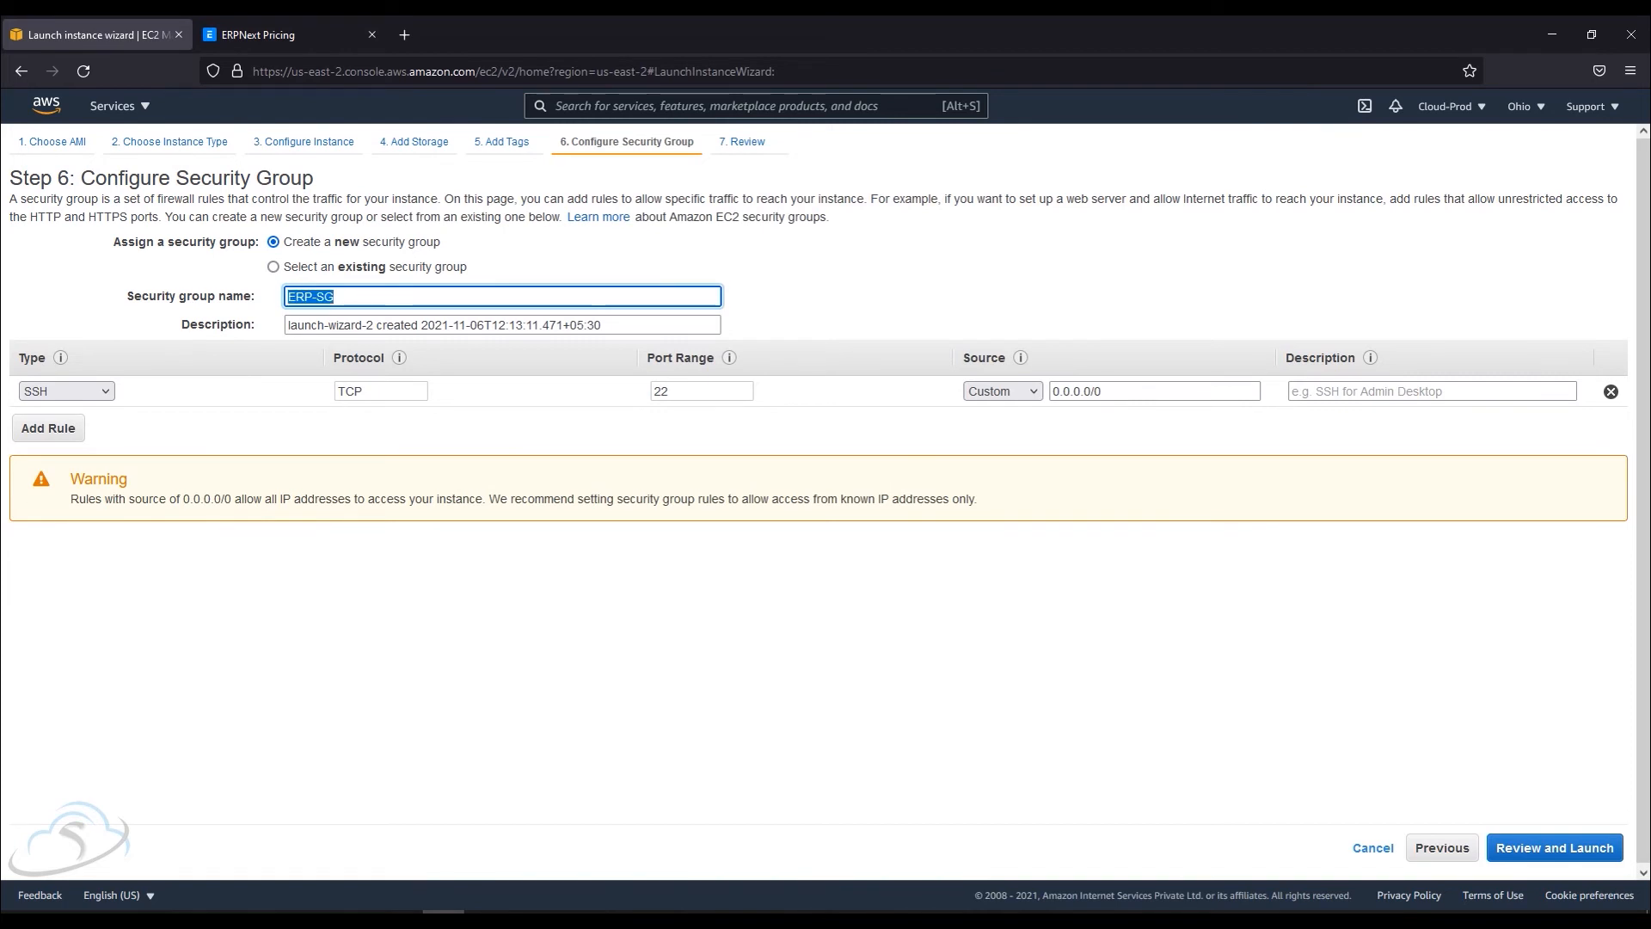
pyautogui.press('Tab')
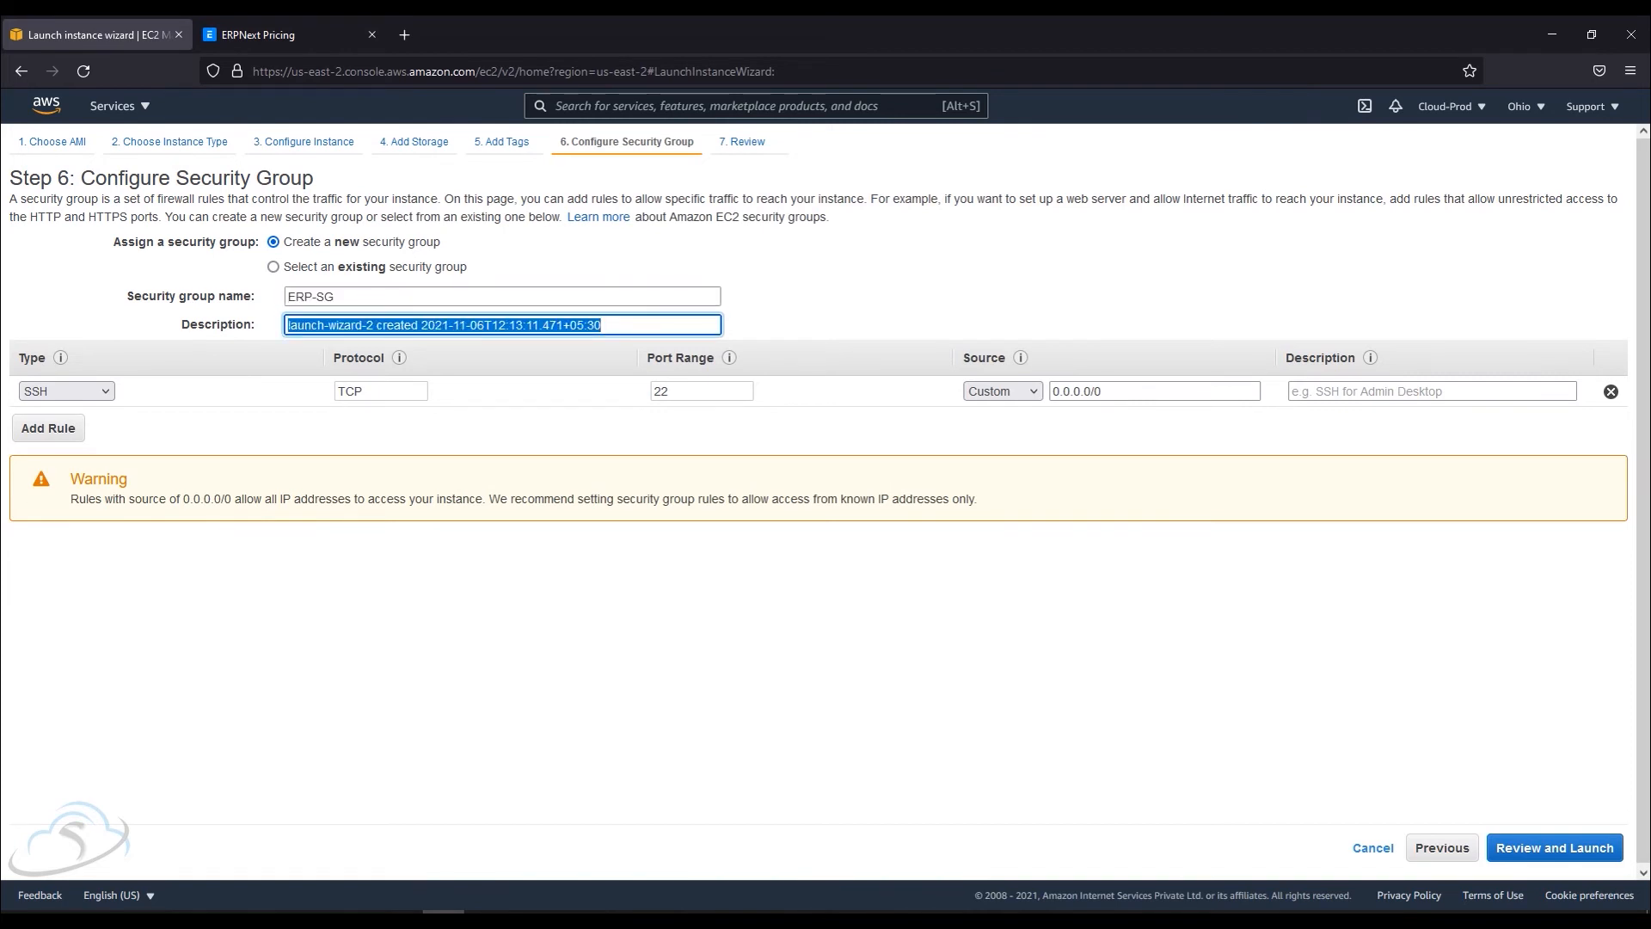
pyautogui.hotkey('ctrl', 'v')
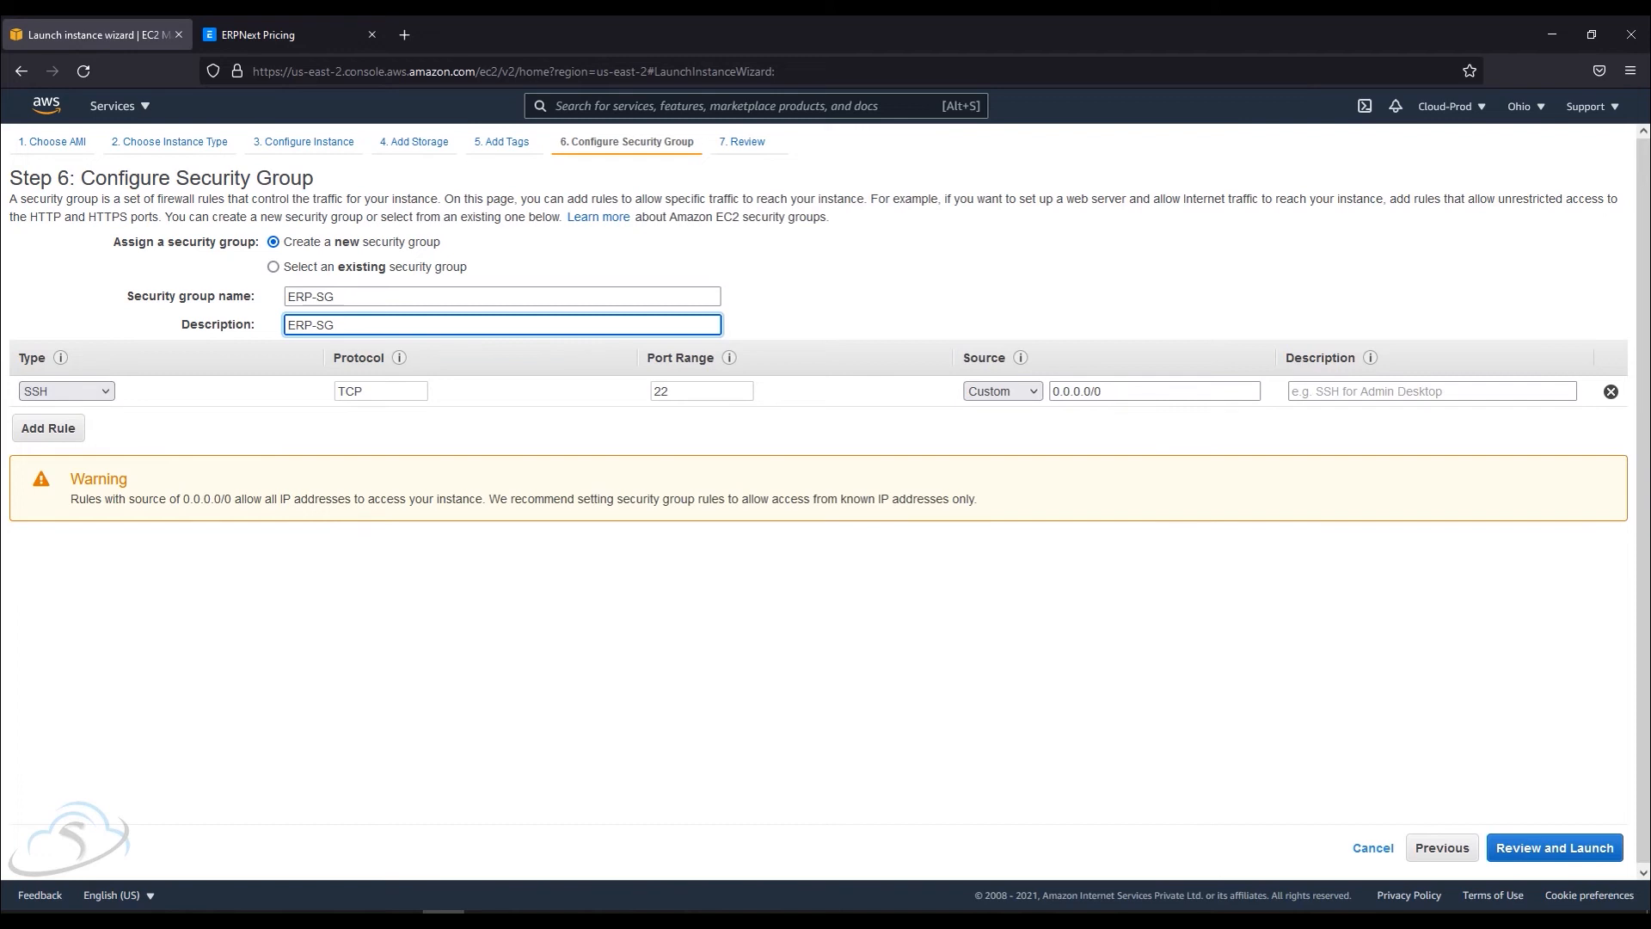
# - Restrict the SSH rule's source to My IP and add an HTTP rule to the security group
pyautogui.click(1002, 392)
pyautogui.click(998, 460)
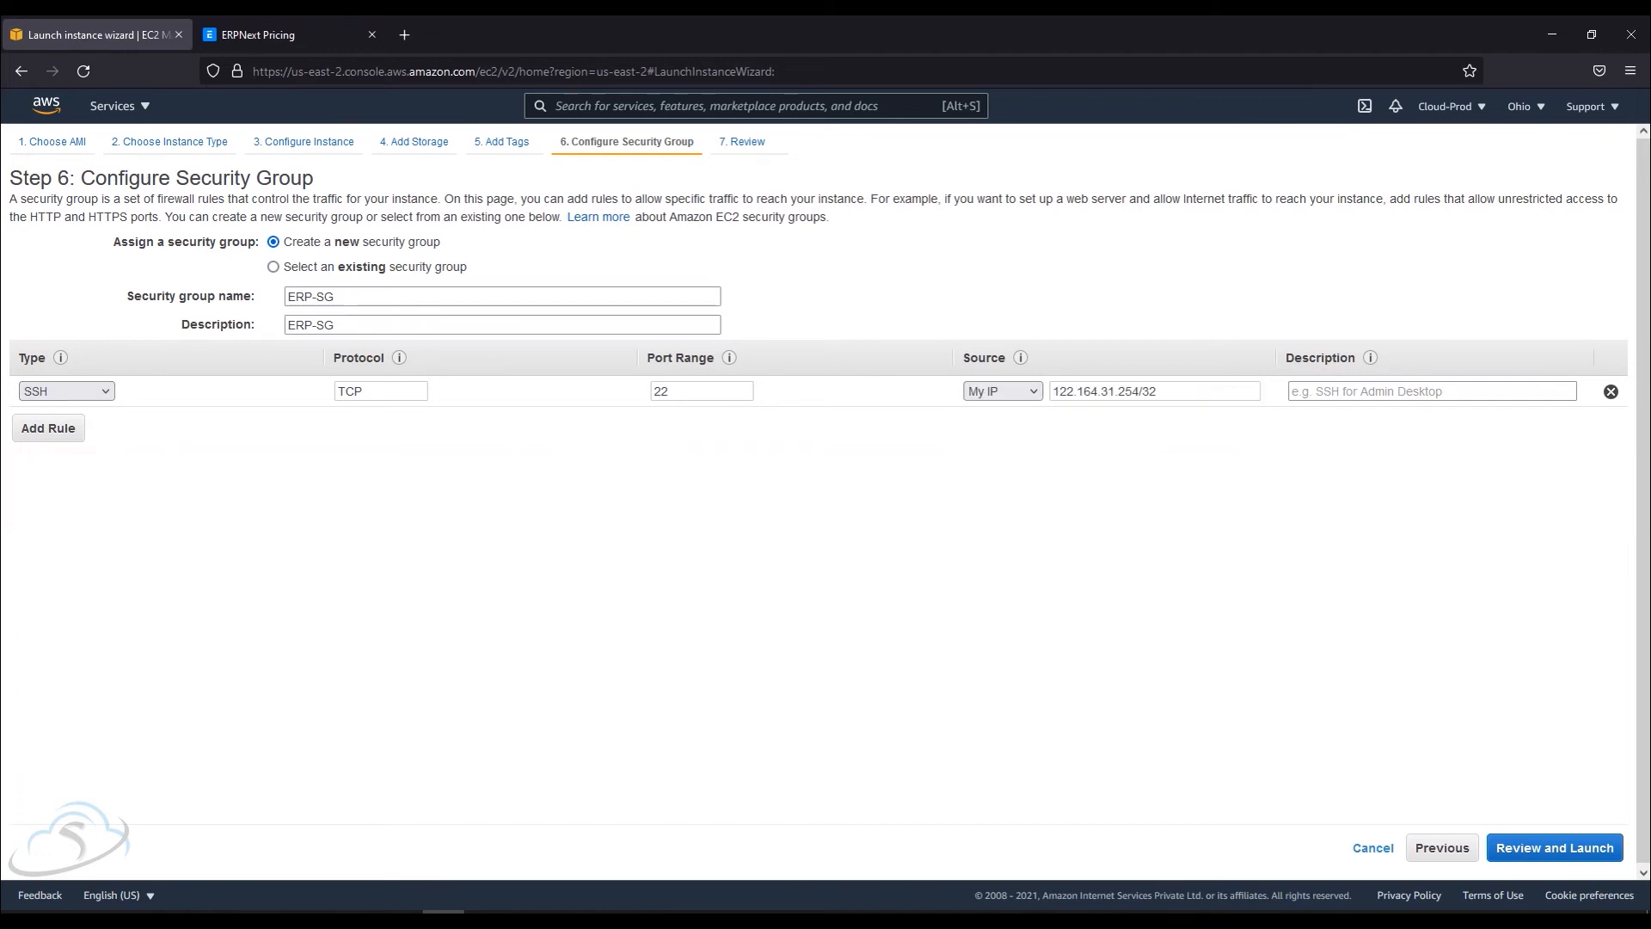
pyautogui.click(49, 429)
pyautogui.click(66, 422)
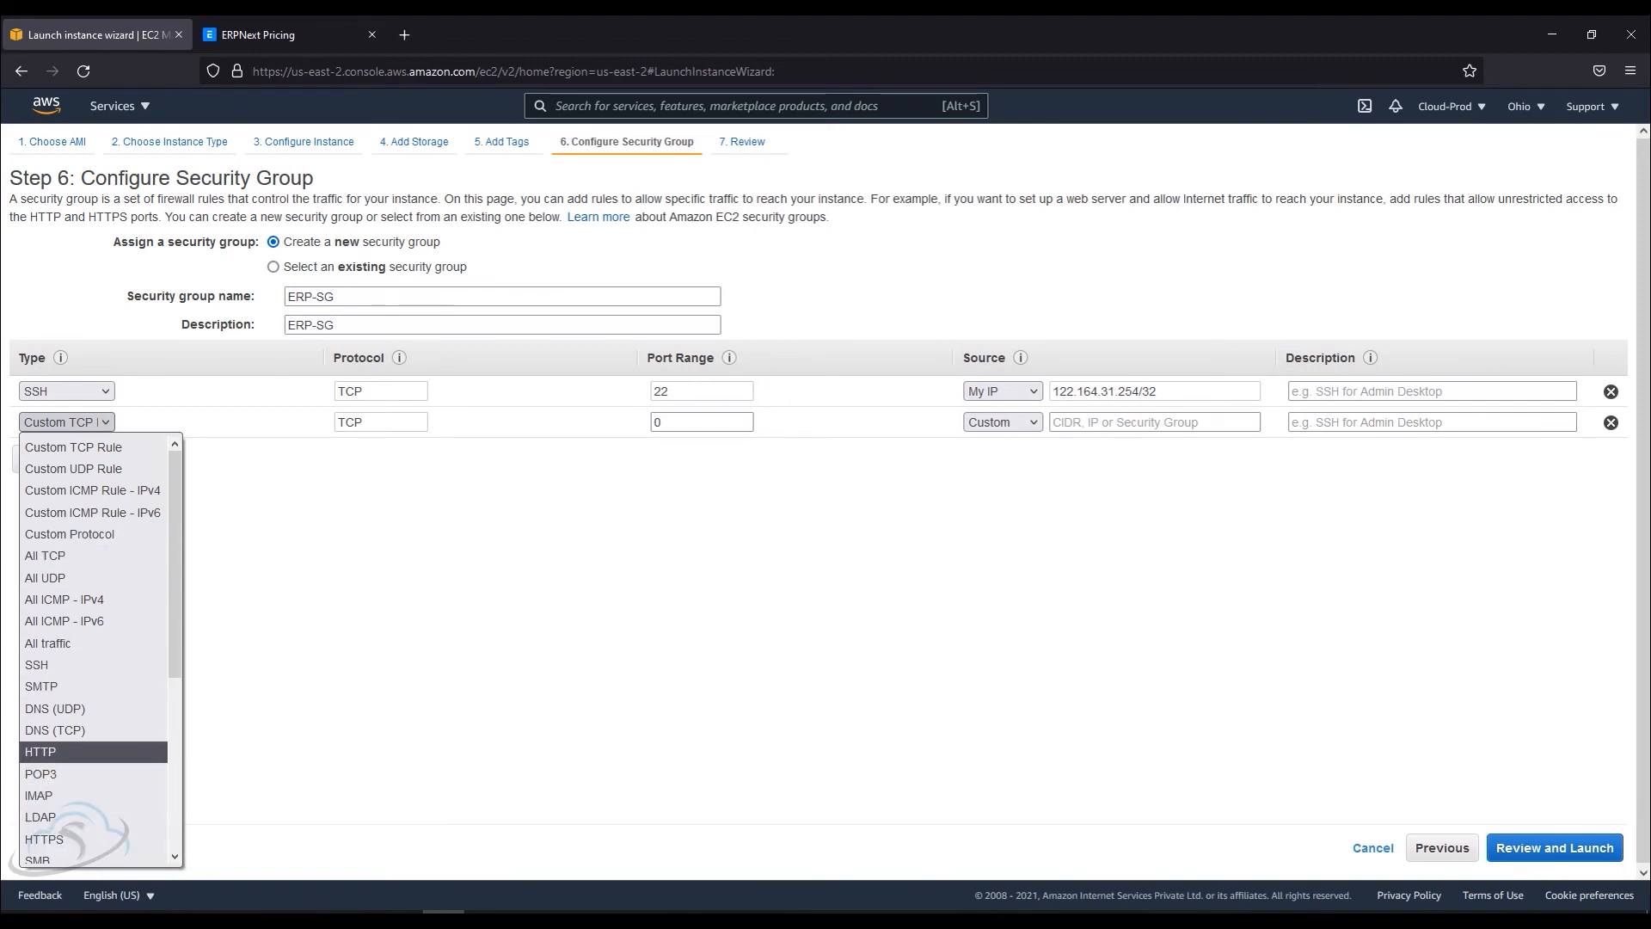
pyautogui.press('Return')
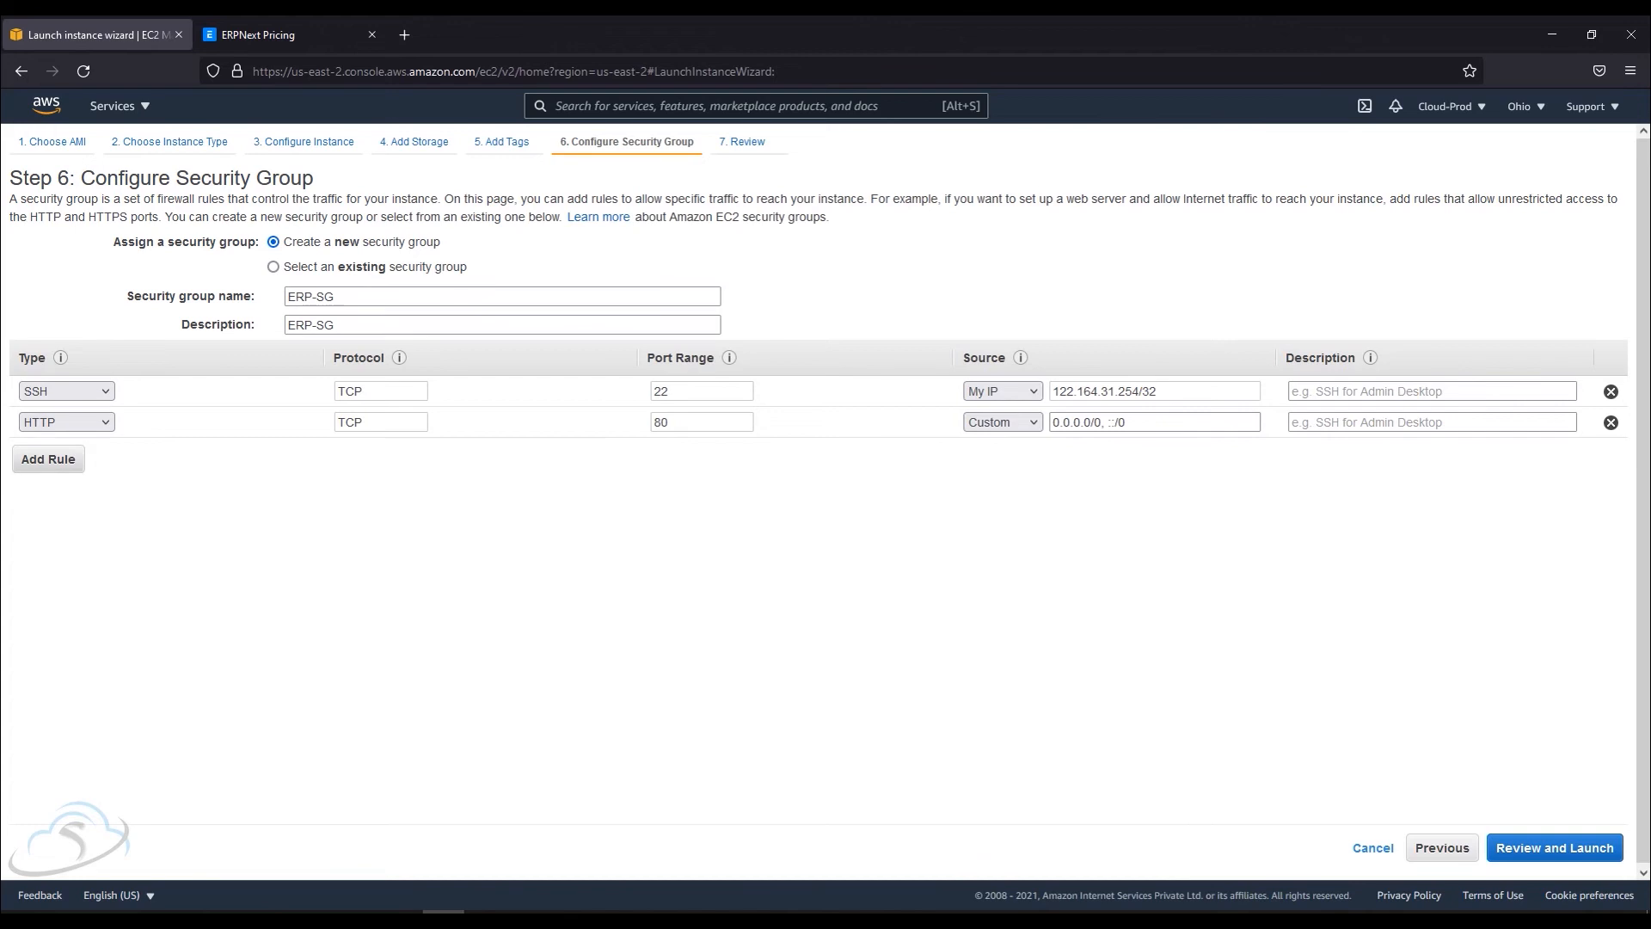
# - Add an HTTPS rule to the ERP-SG security group
pyautogui.click(48, 460)
pyautogui.click(66, 453)
pyautogui.scroll(-3, 93, 717)
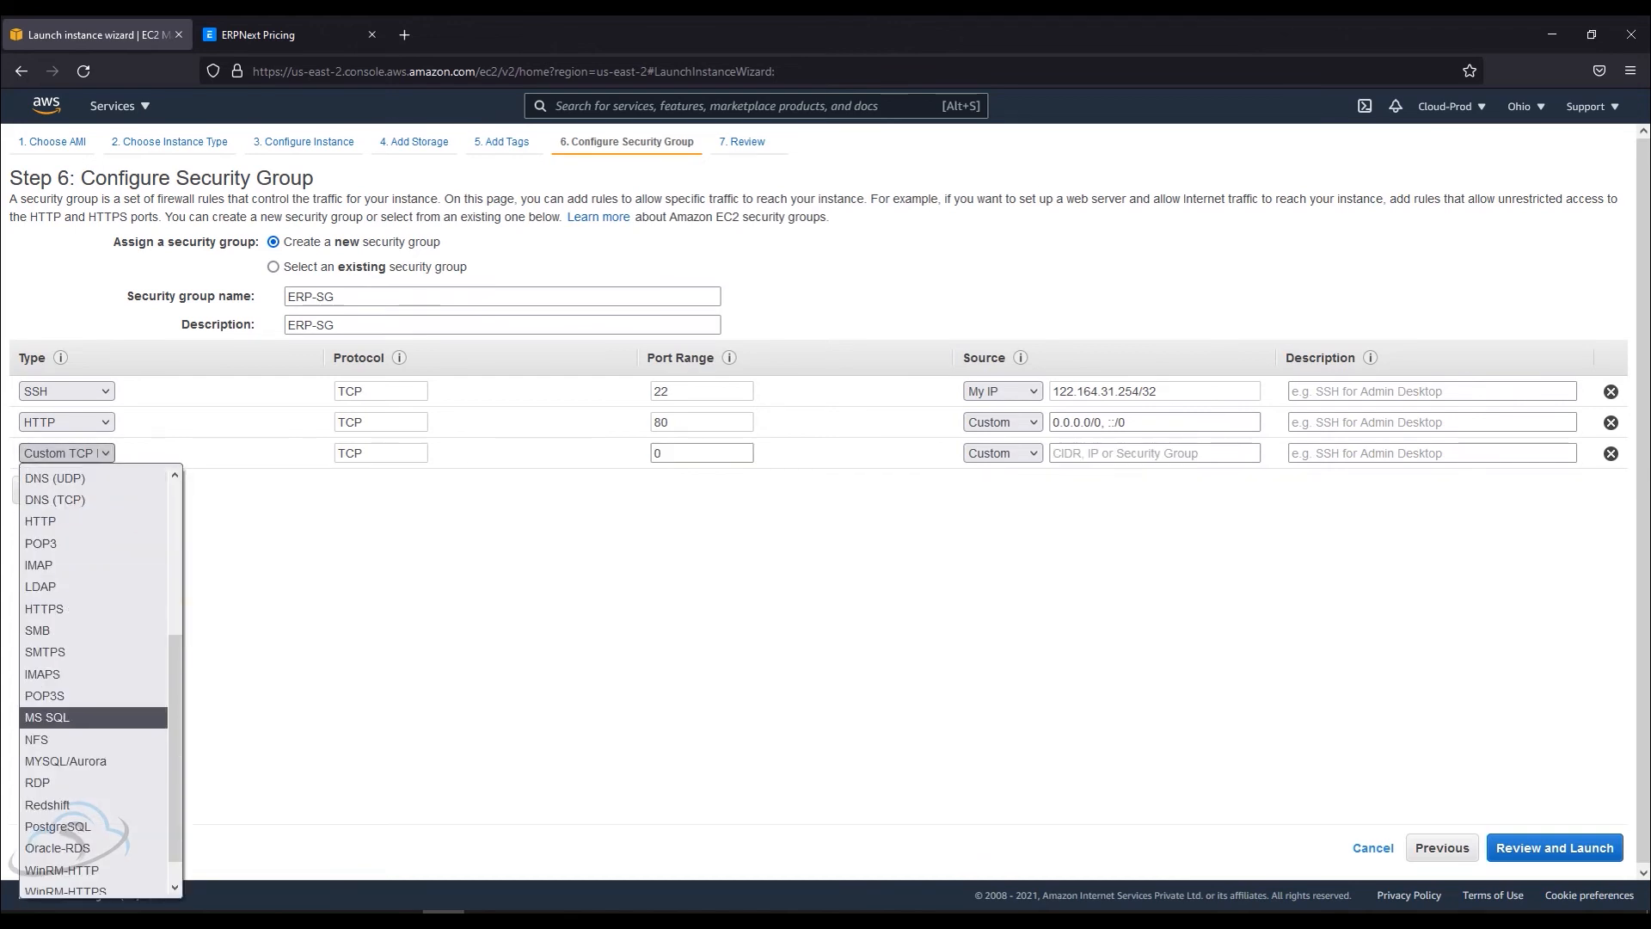
pyautogui.press('Up')
pyautogui.press('Up')
pyautogui.press('Up')
pyautogui.press('Up')
pyautogui.press('Up')
pyautogui.press('Return')
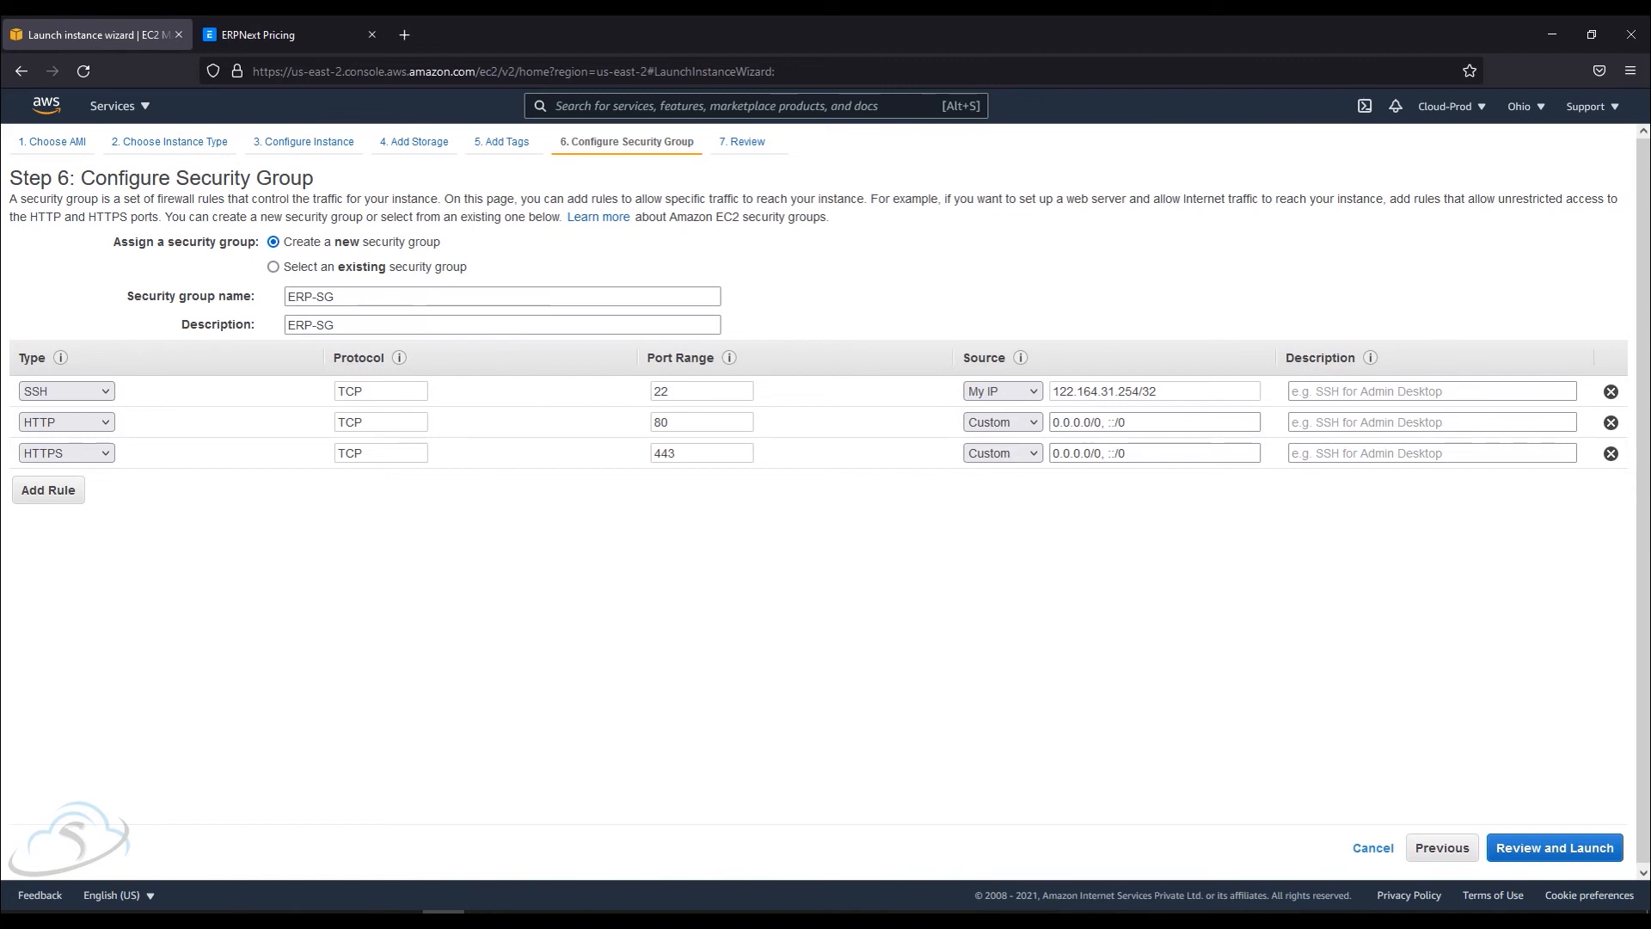
# - Review the launch settings and launch the instance with the existing key pair git-key, acknowledging access to its private key file
pyautogui.click(1555, 847)
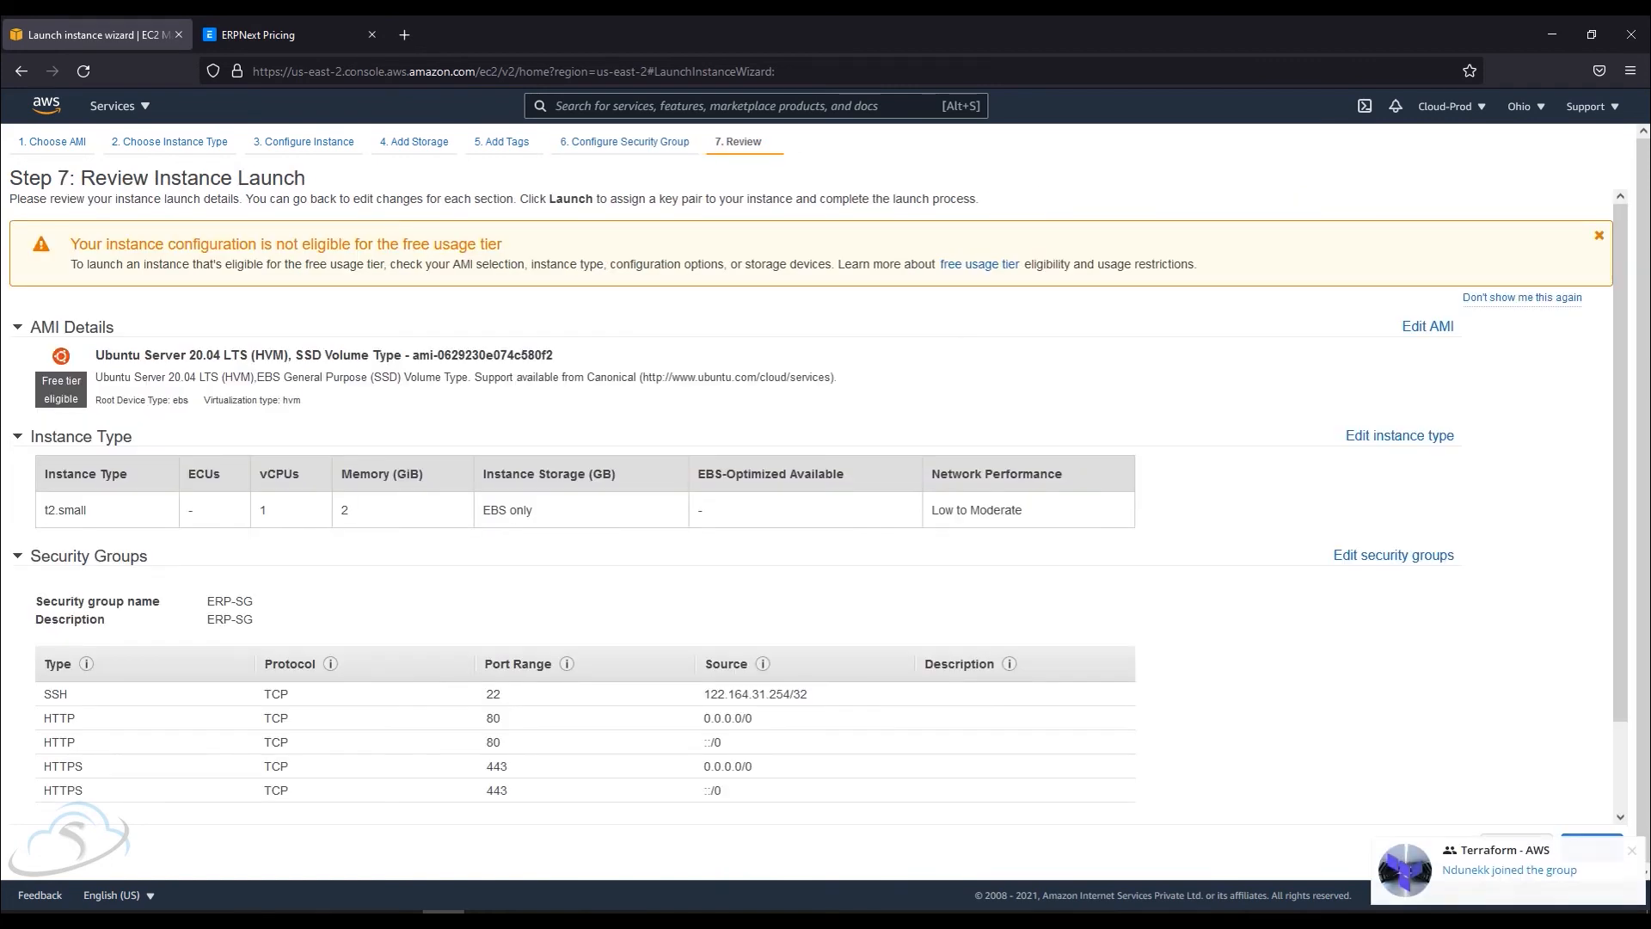
pyautogui.scroll(-2, 817, 497)
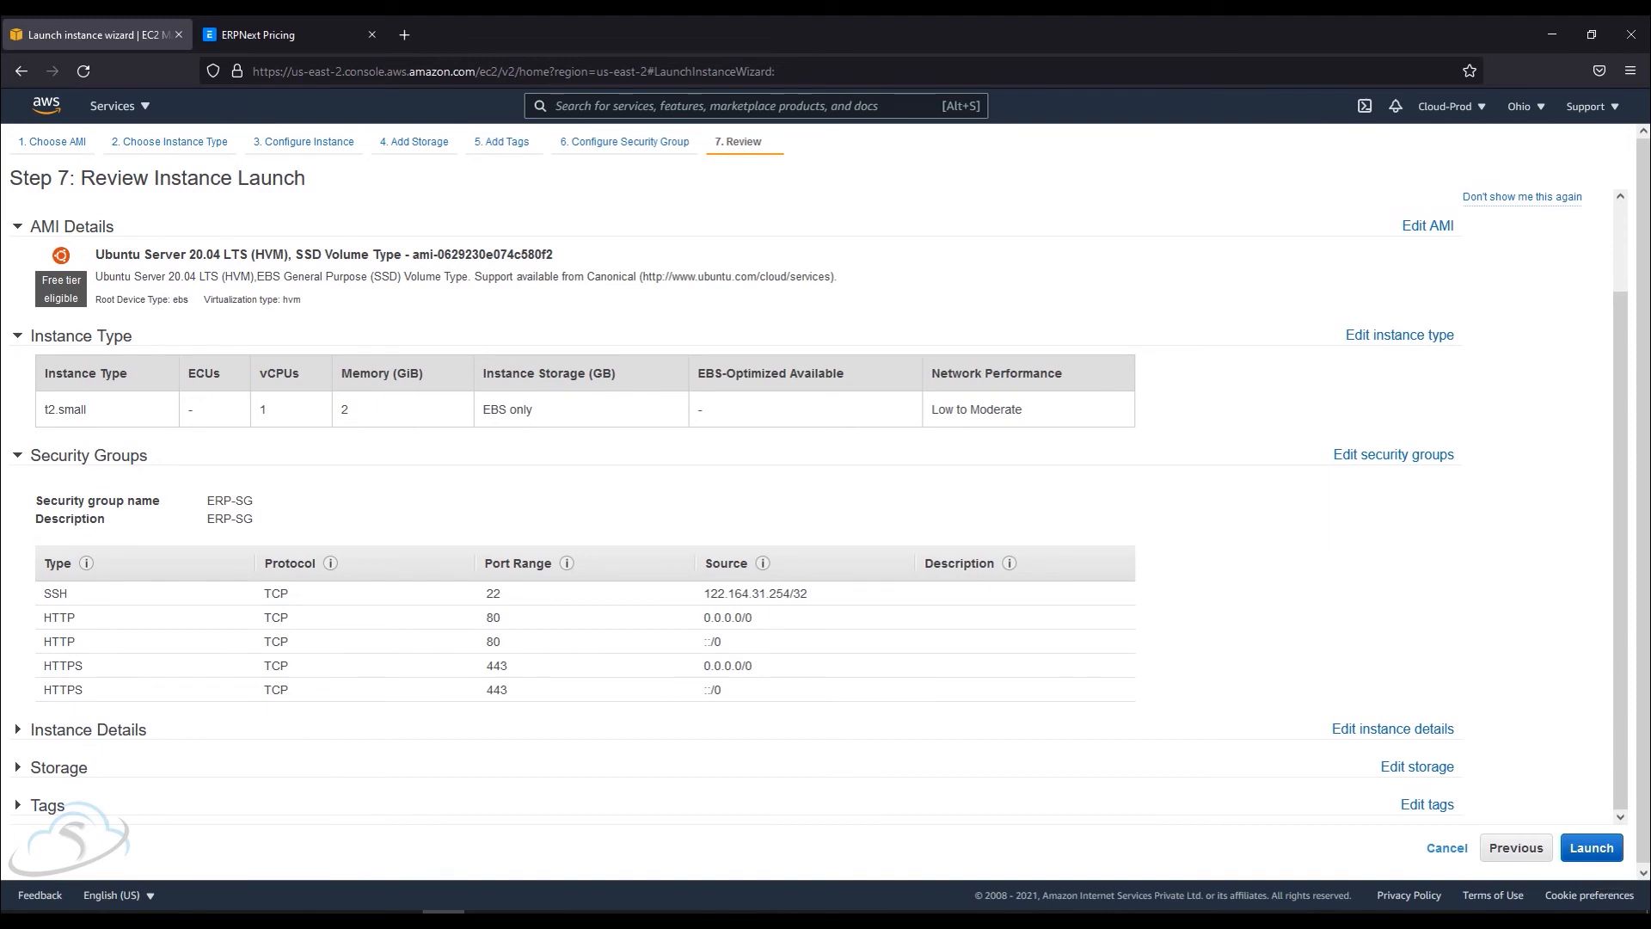
pyautogui.click(1592, 847)
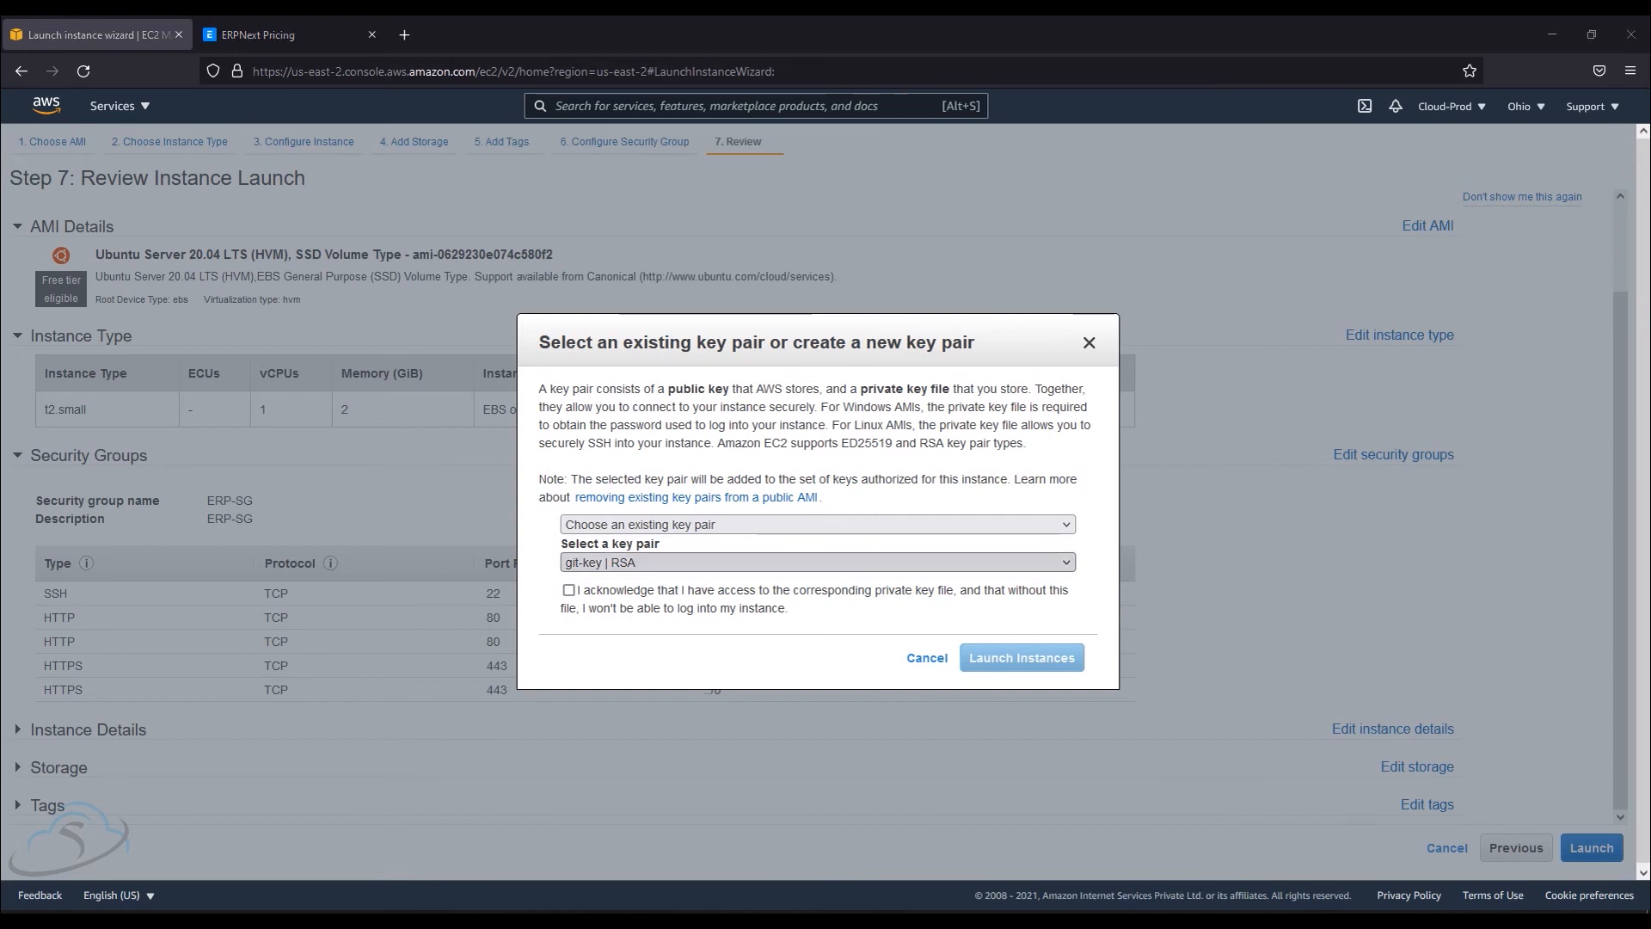
pyautogui.click(569, 590)
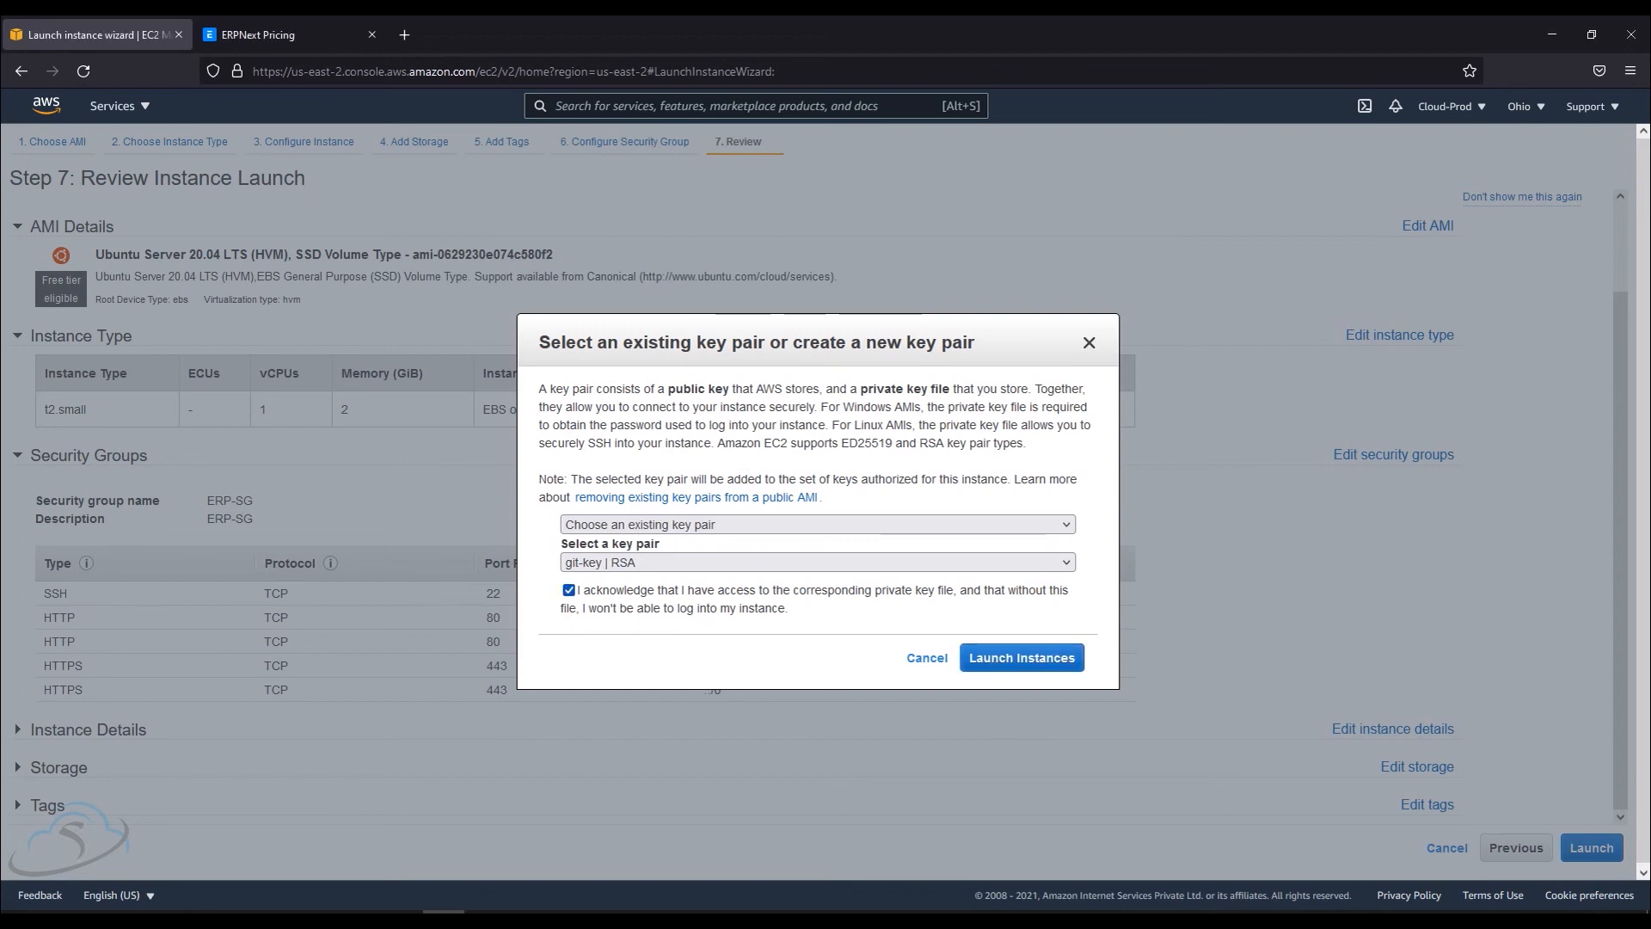
pyautogui.click(1022, 657)
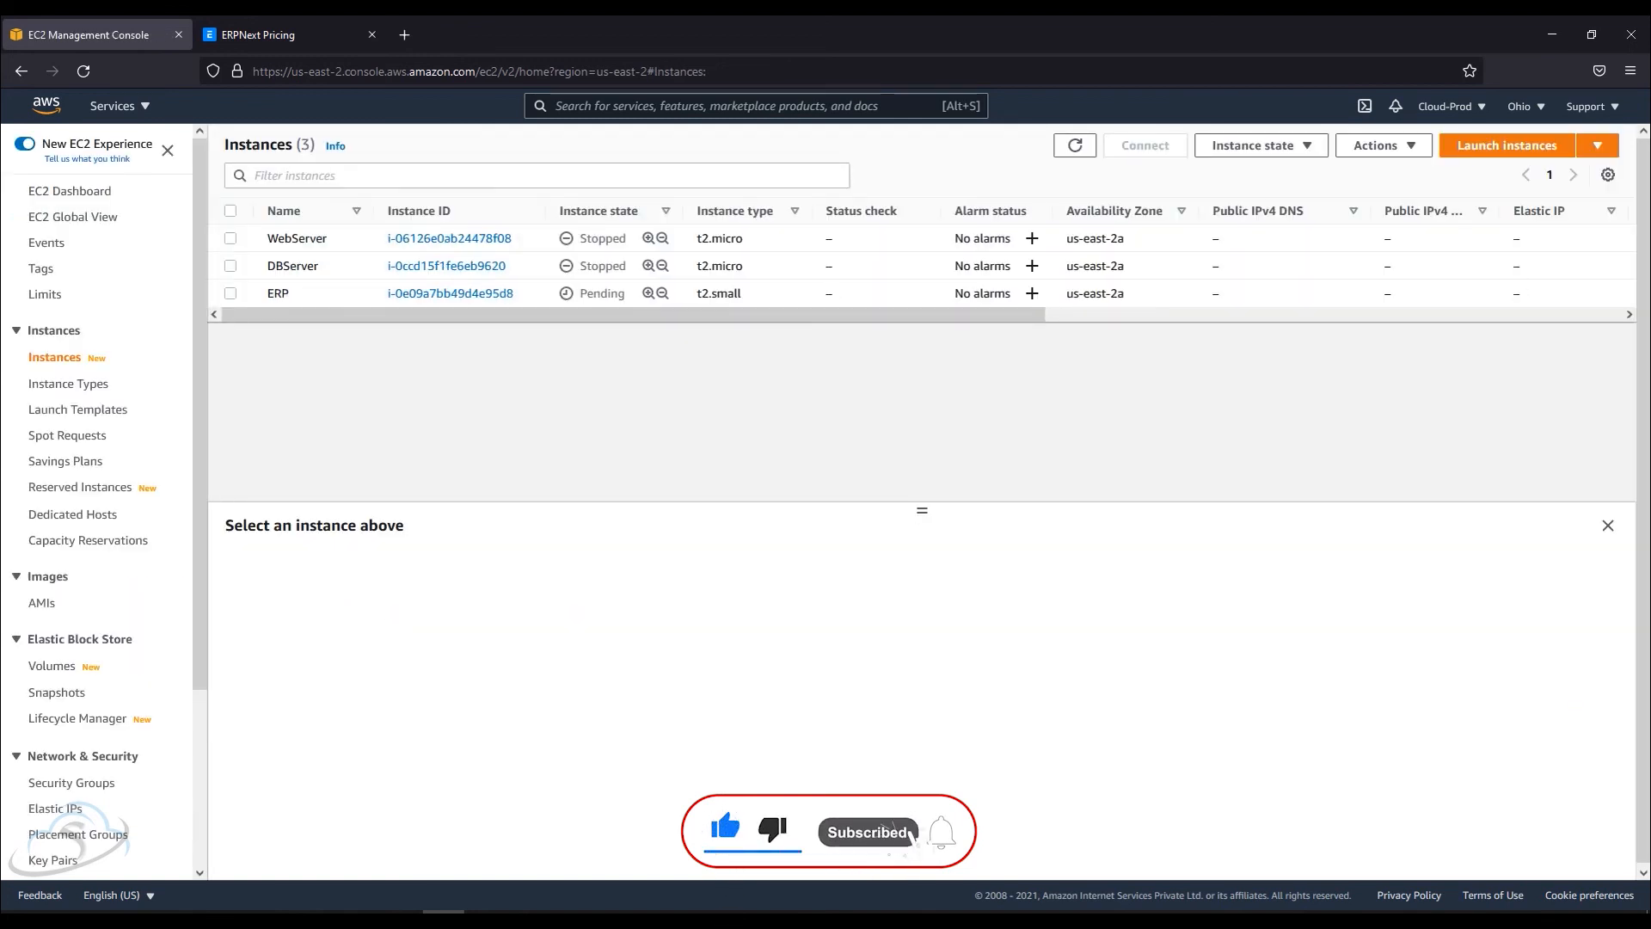
# - Refresh the instance list and examine the ERP instance's state, status checks, and public and private IPv4 addresses
pyautogui.click(230, 294)
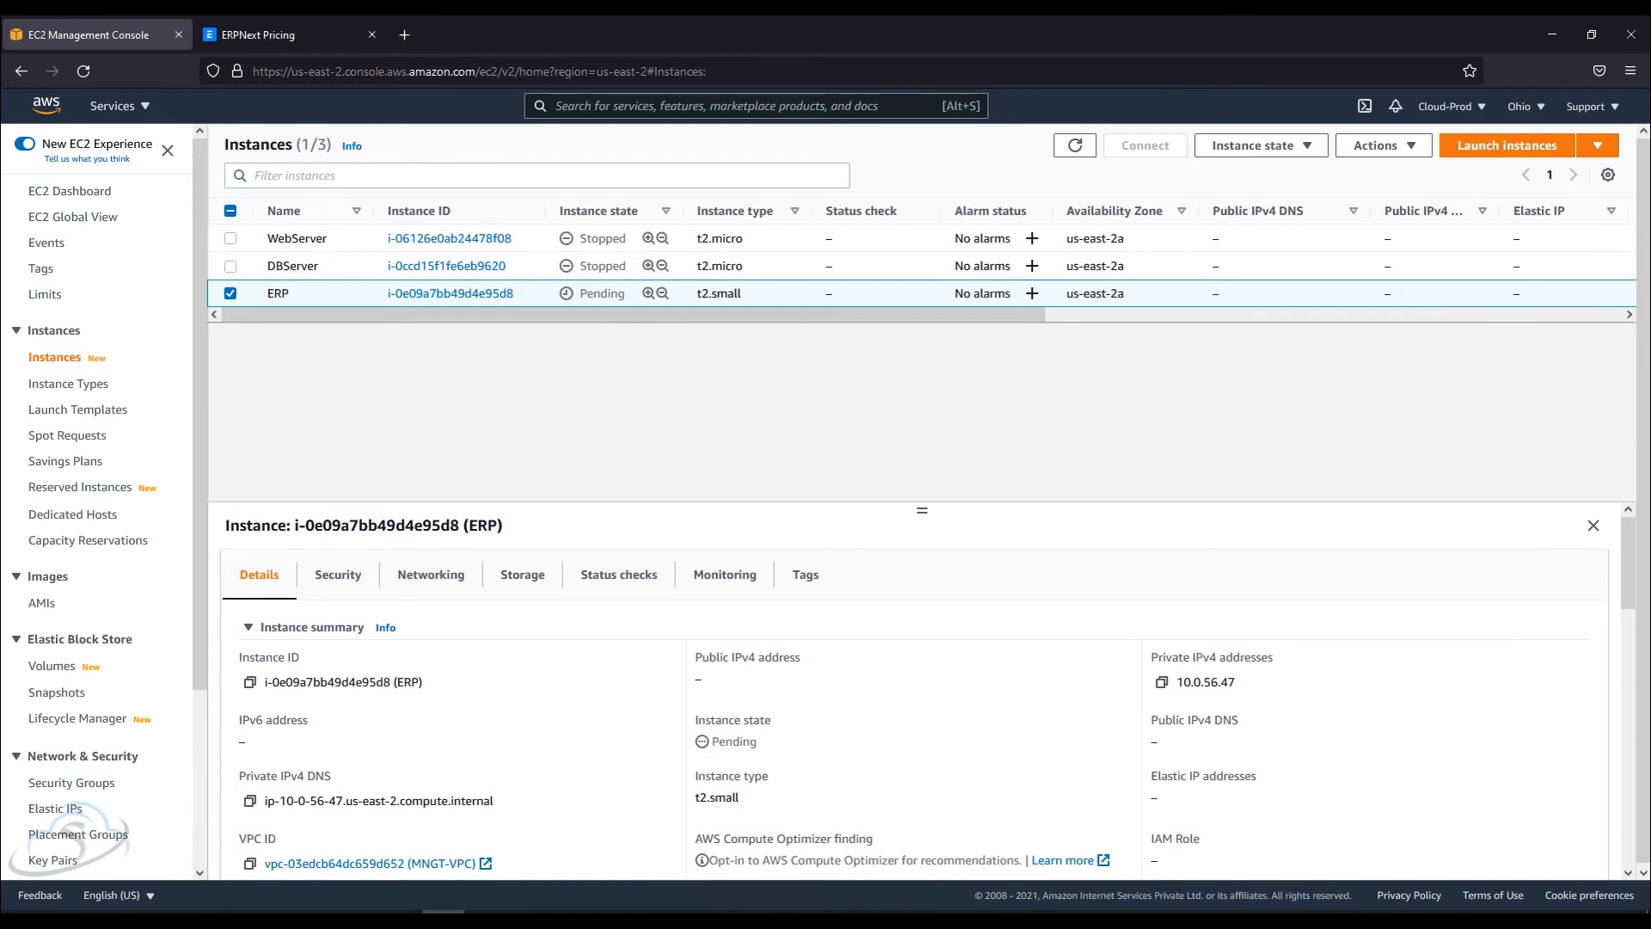
pyautogui.click(1076, 145)
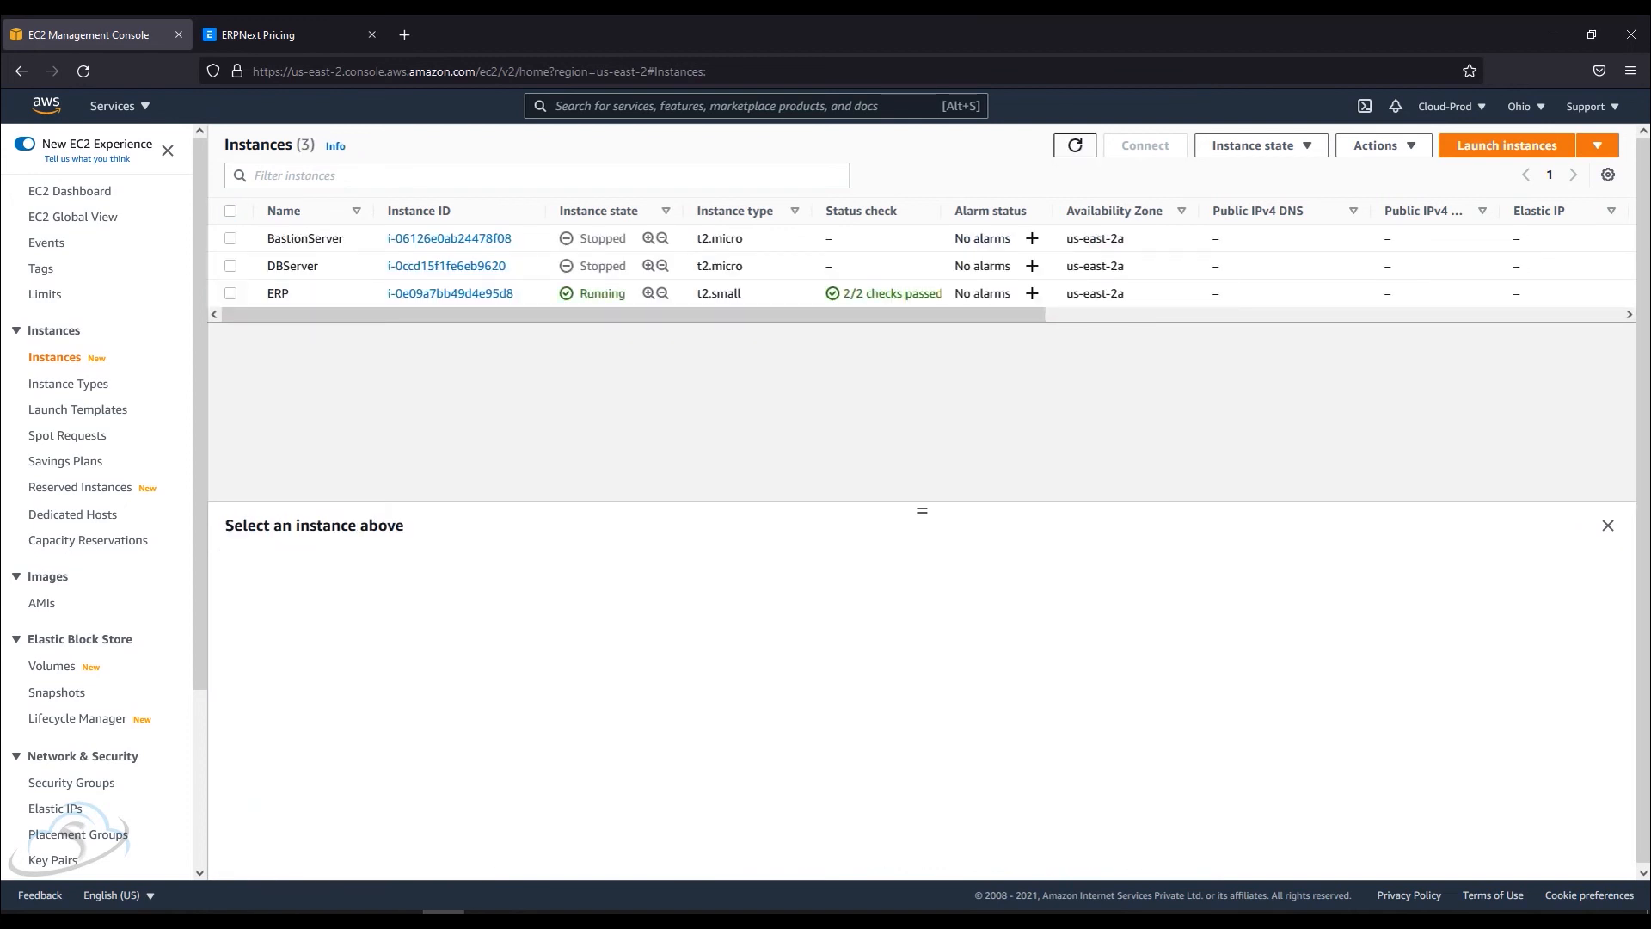
pyautogui.click(230, 293)
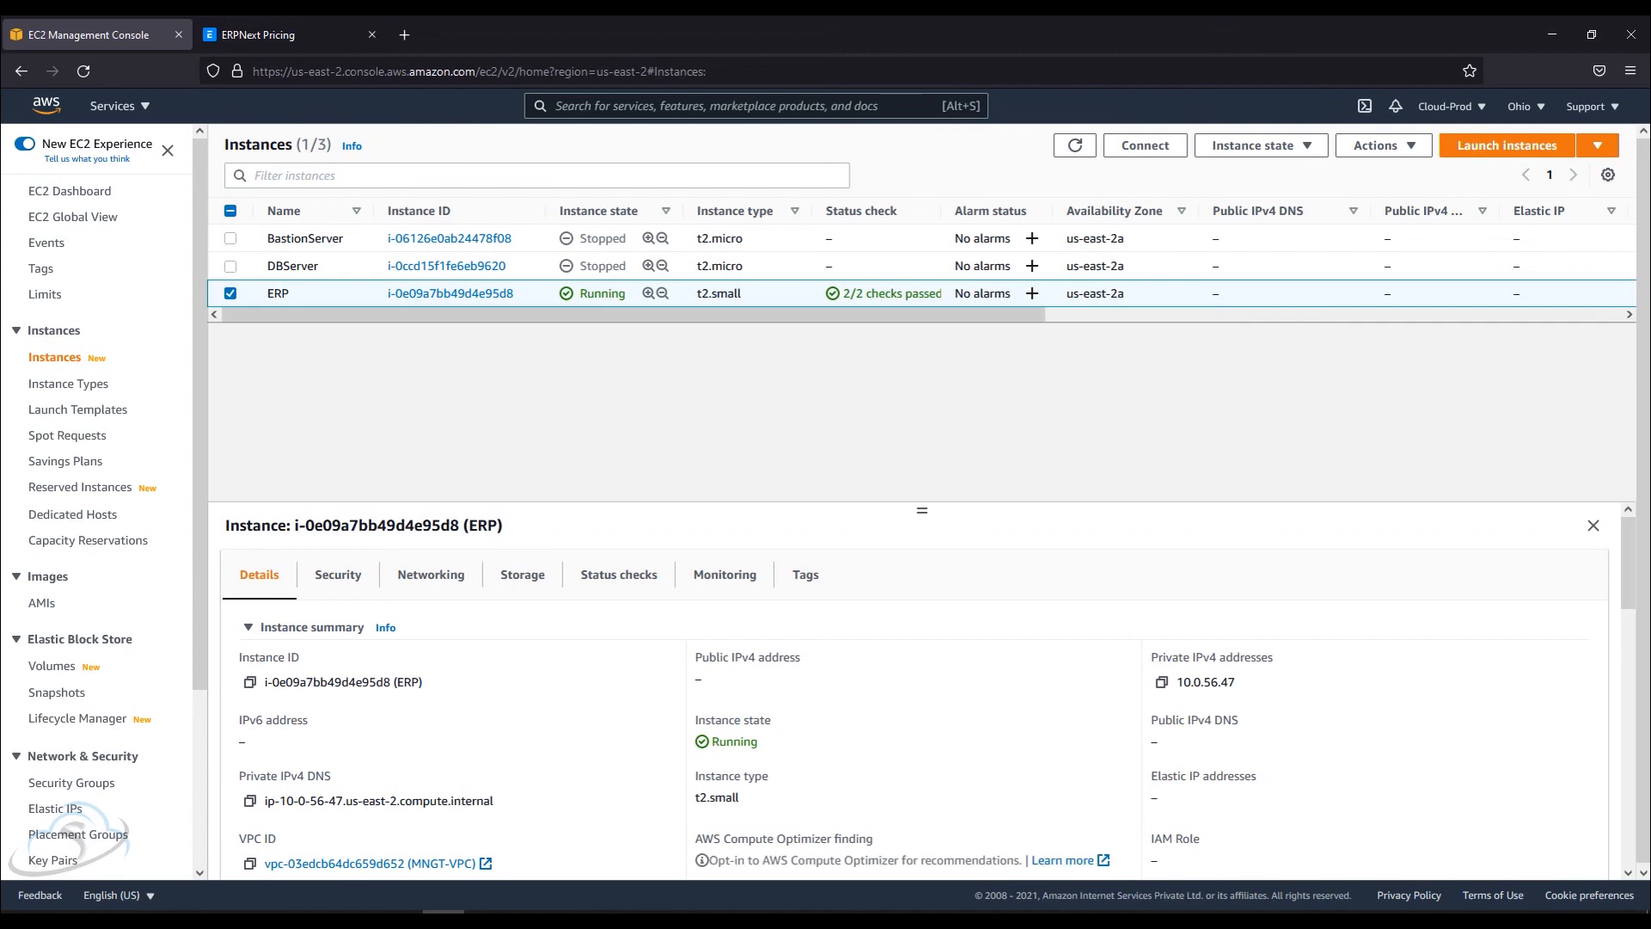
pyautogui.moveTo(922, 510); pyautogui.dragTo(914, 352)
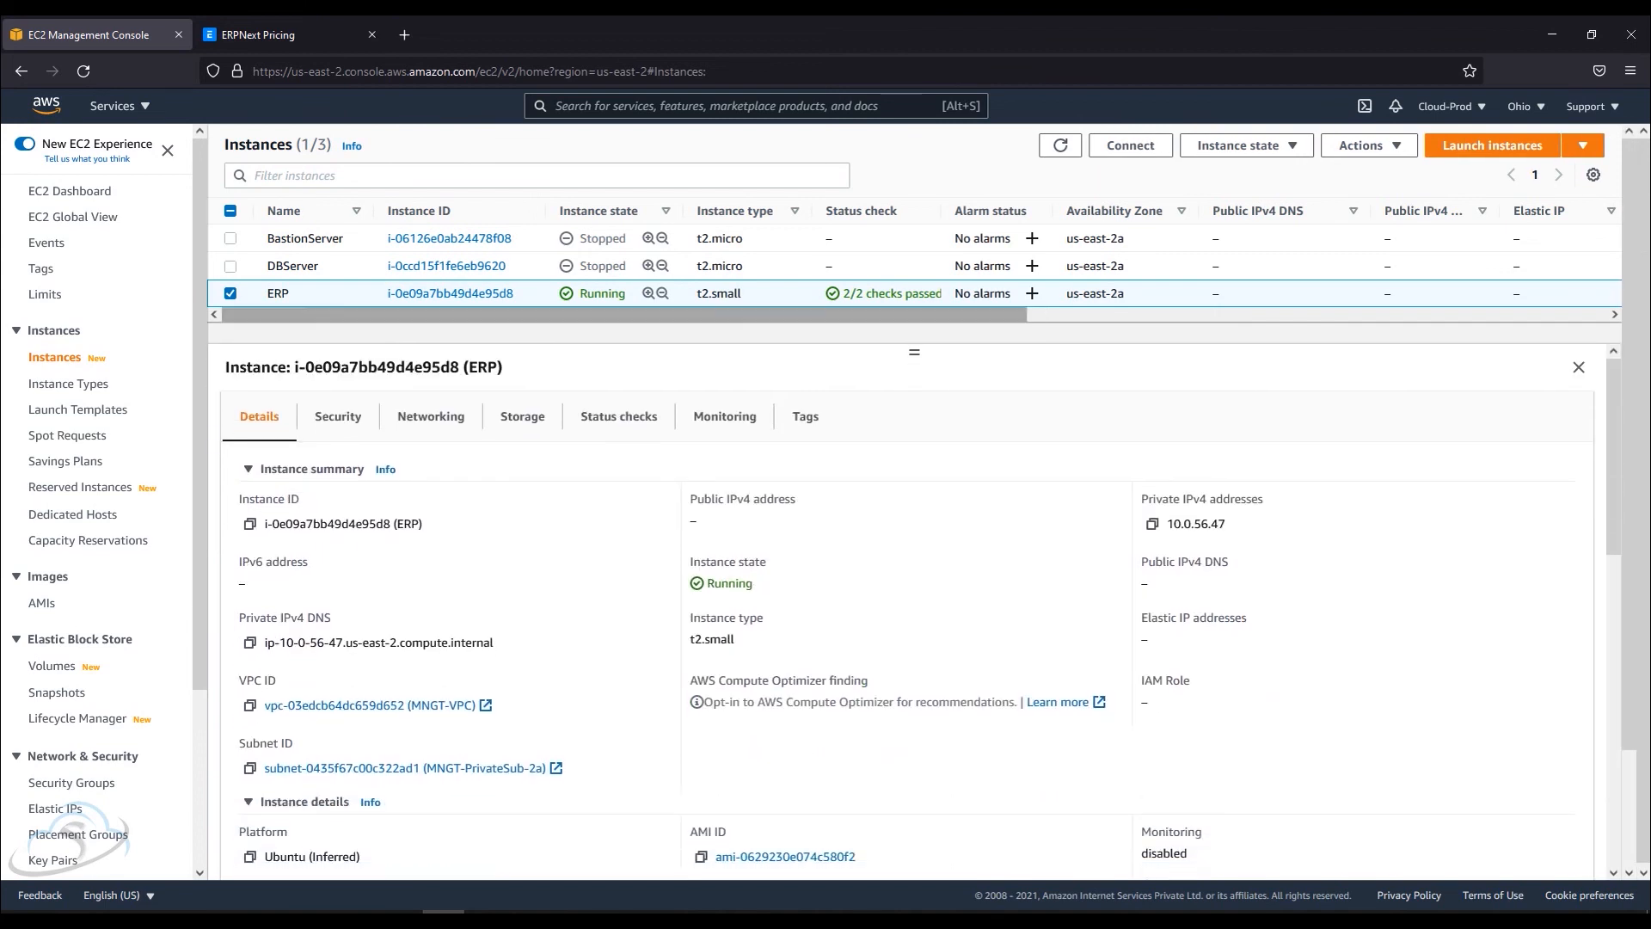
pyautogui.doubleClick(602, 293)
pyautogui.moveTo(885, 293); pyautogui.dragTo(936, 294)
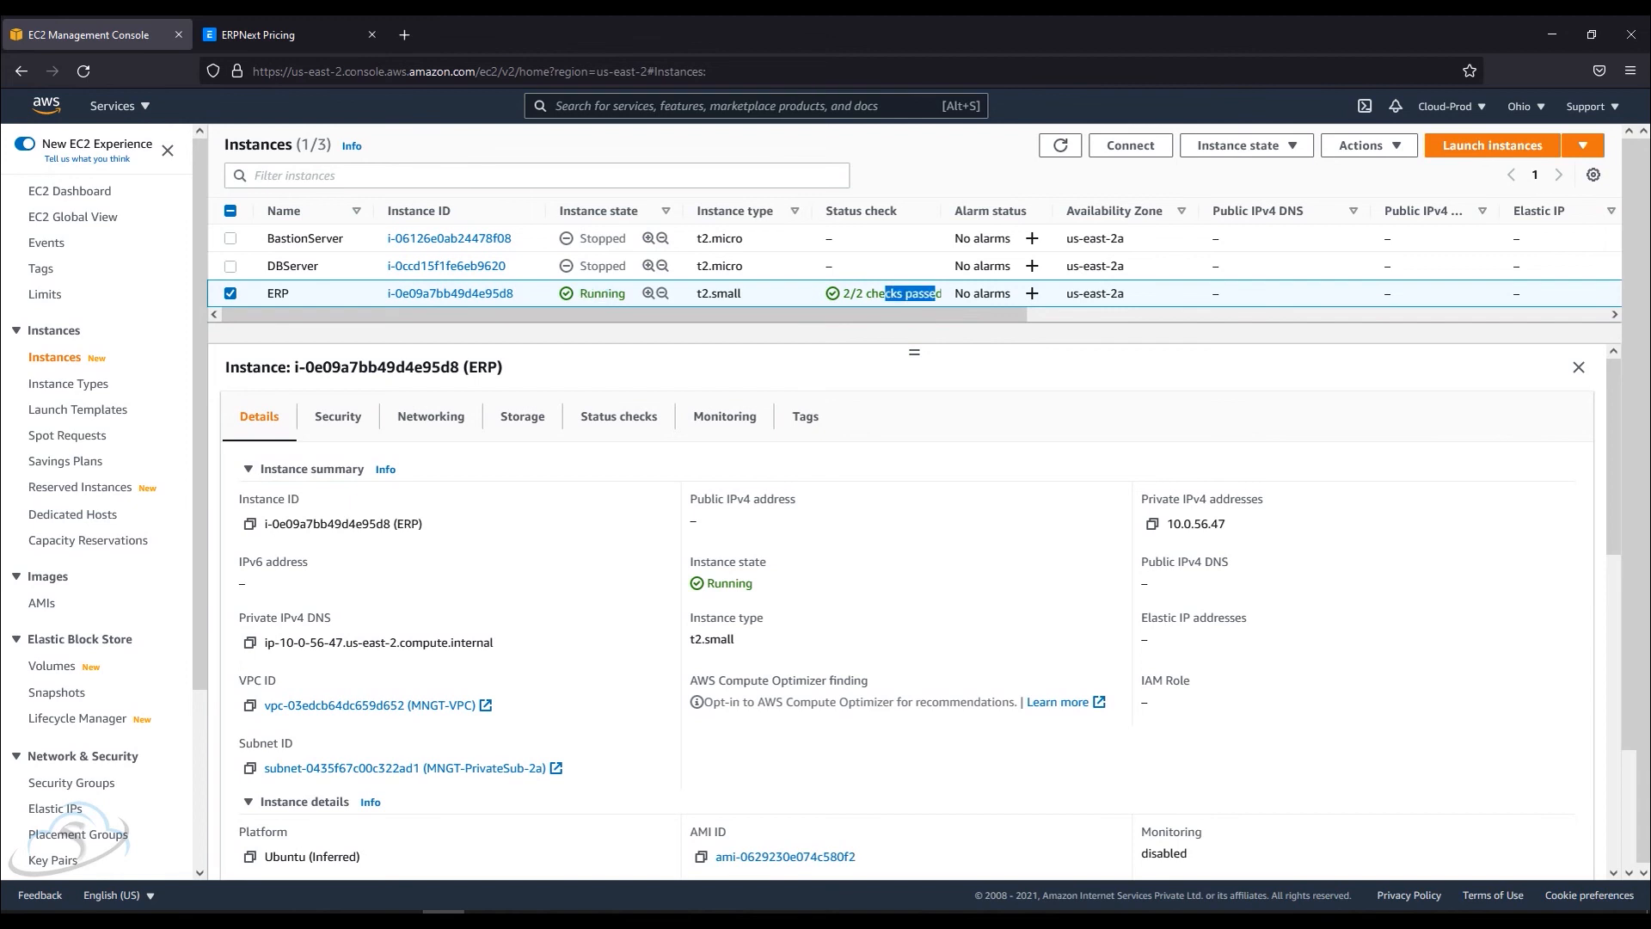
pyautogui.moveTo(690, 499); pyautogui.dragTo(796, 499)
pyautogui.moveTo(1141, 499); pyautogui.dragTo(1263, 499)
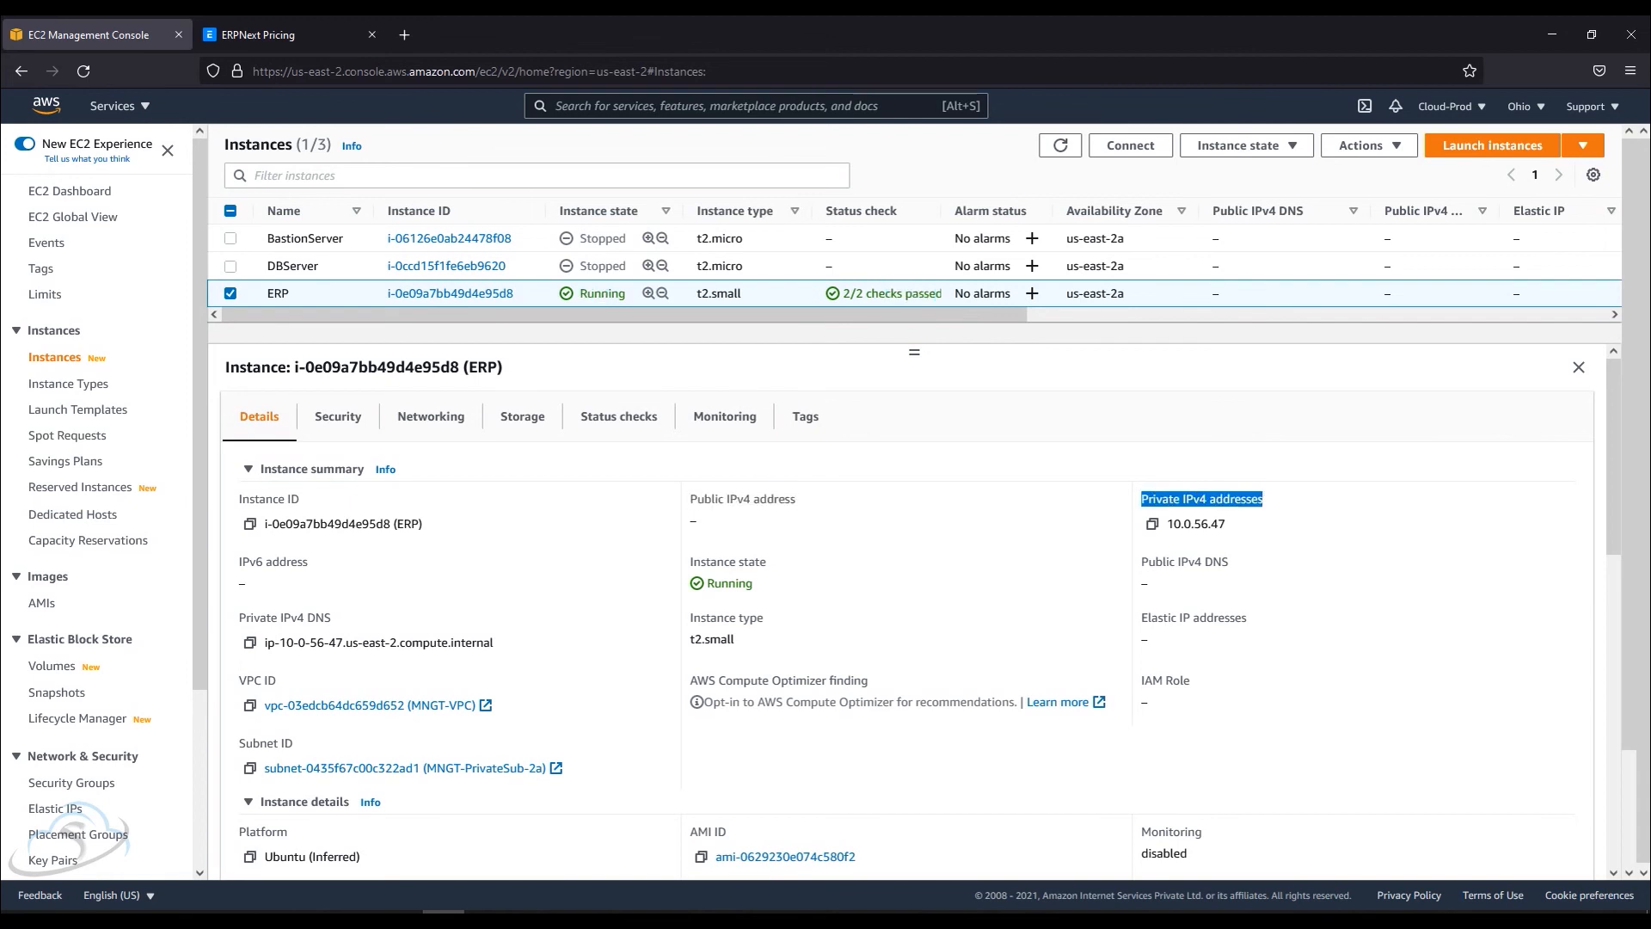
# - Look at the BastionServer instance's details and reselect only the ERP instance
pyautogui.click(336, 238)
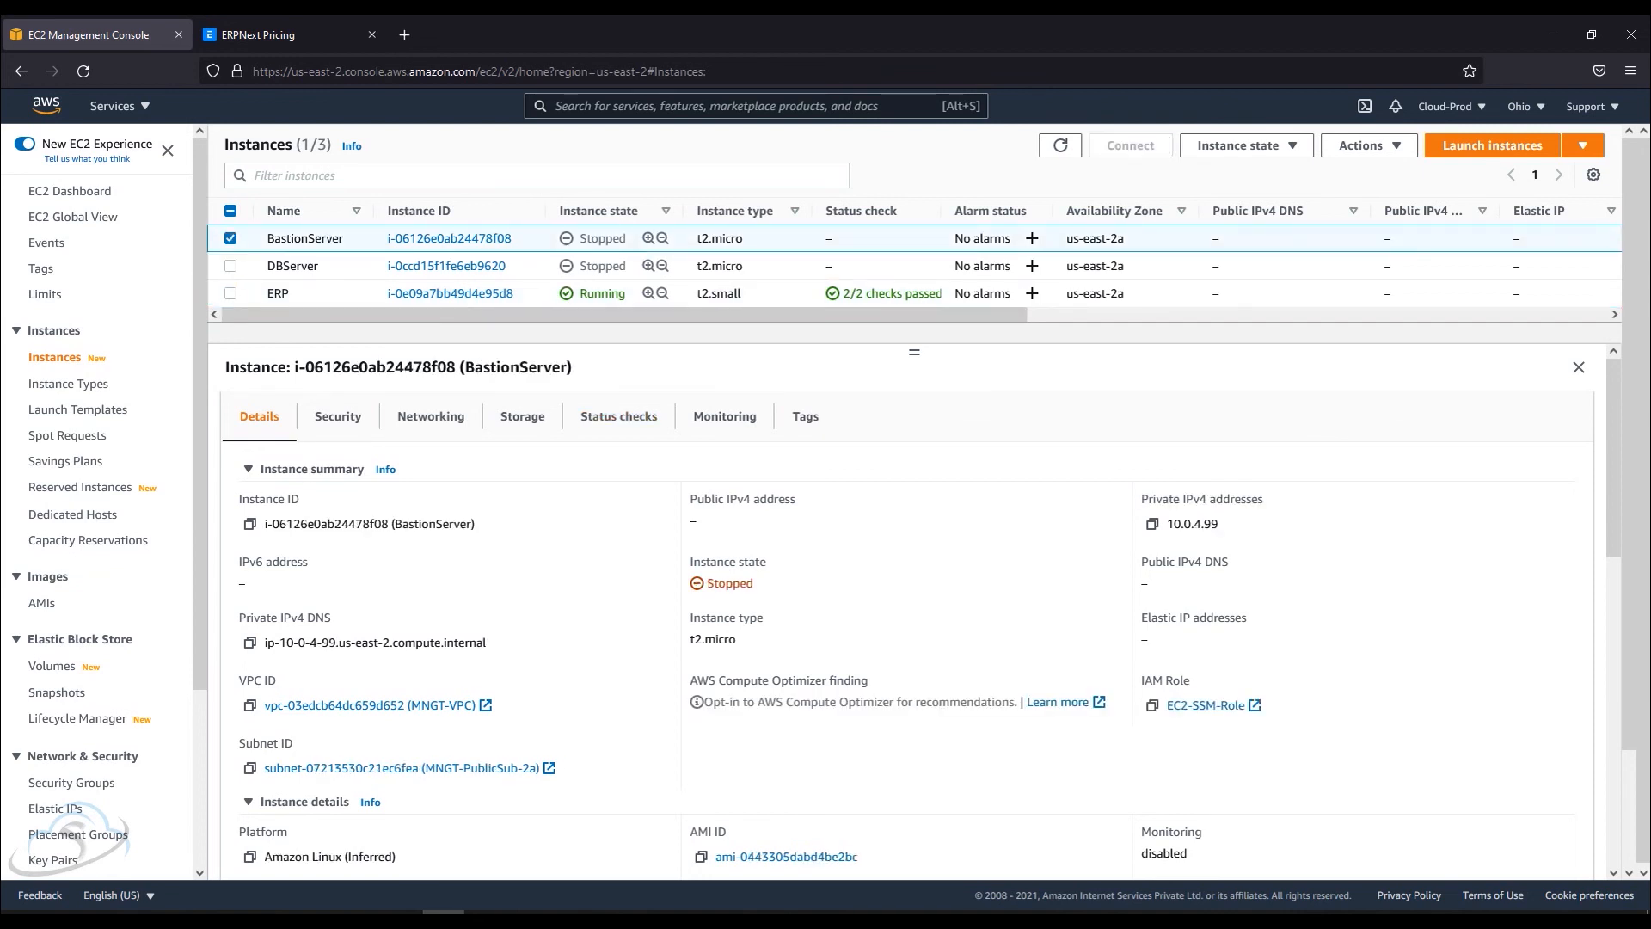
pyautogui.click(230, 293)
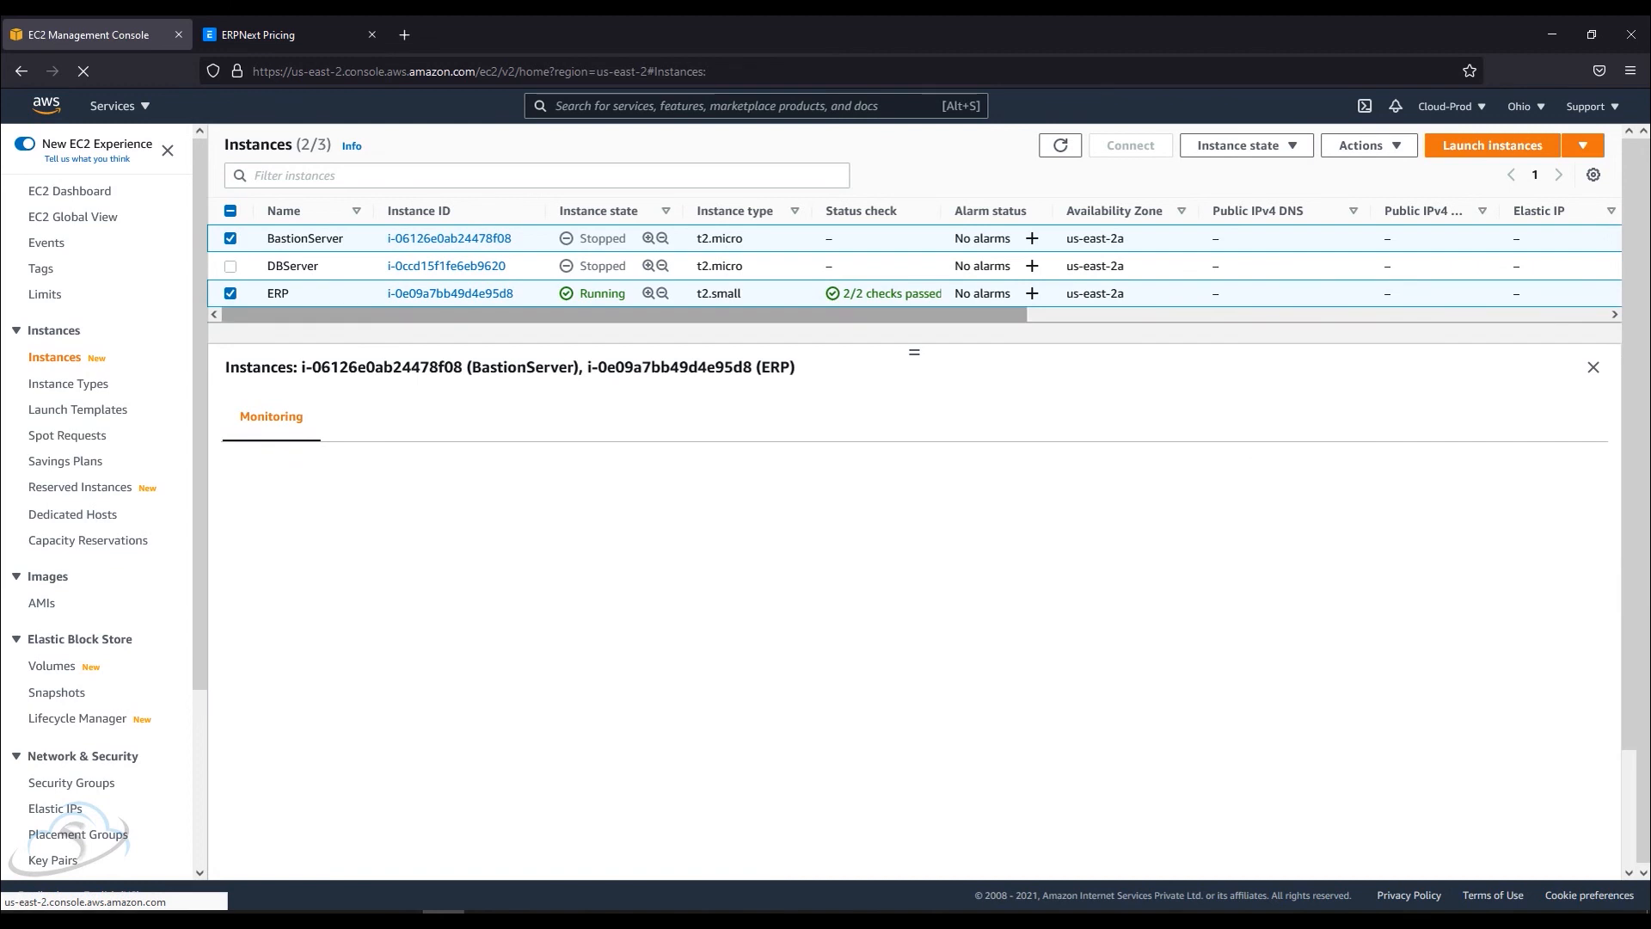
pyautogui.click(230, 239)
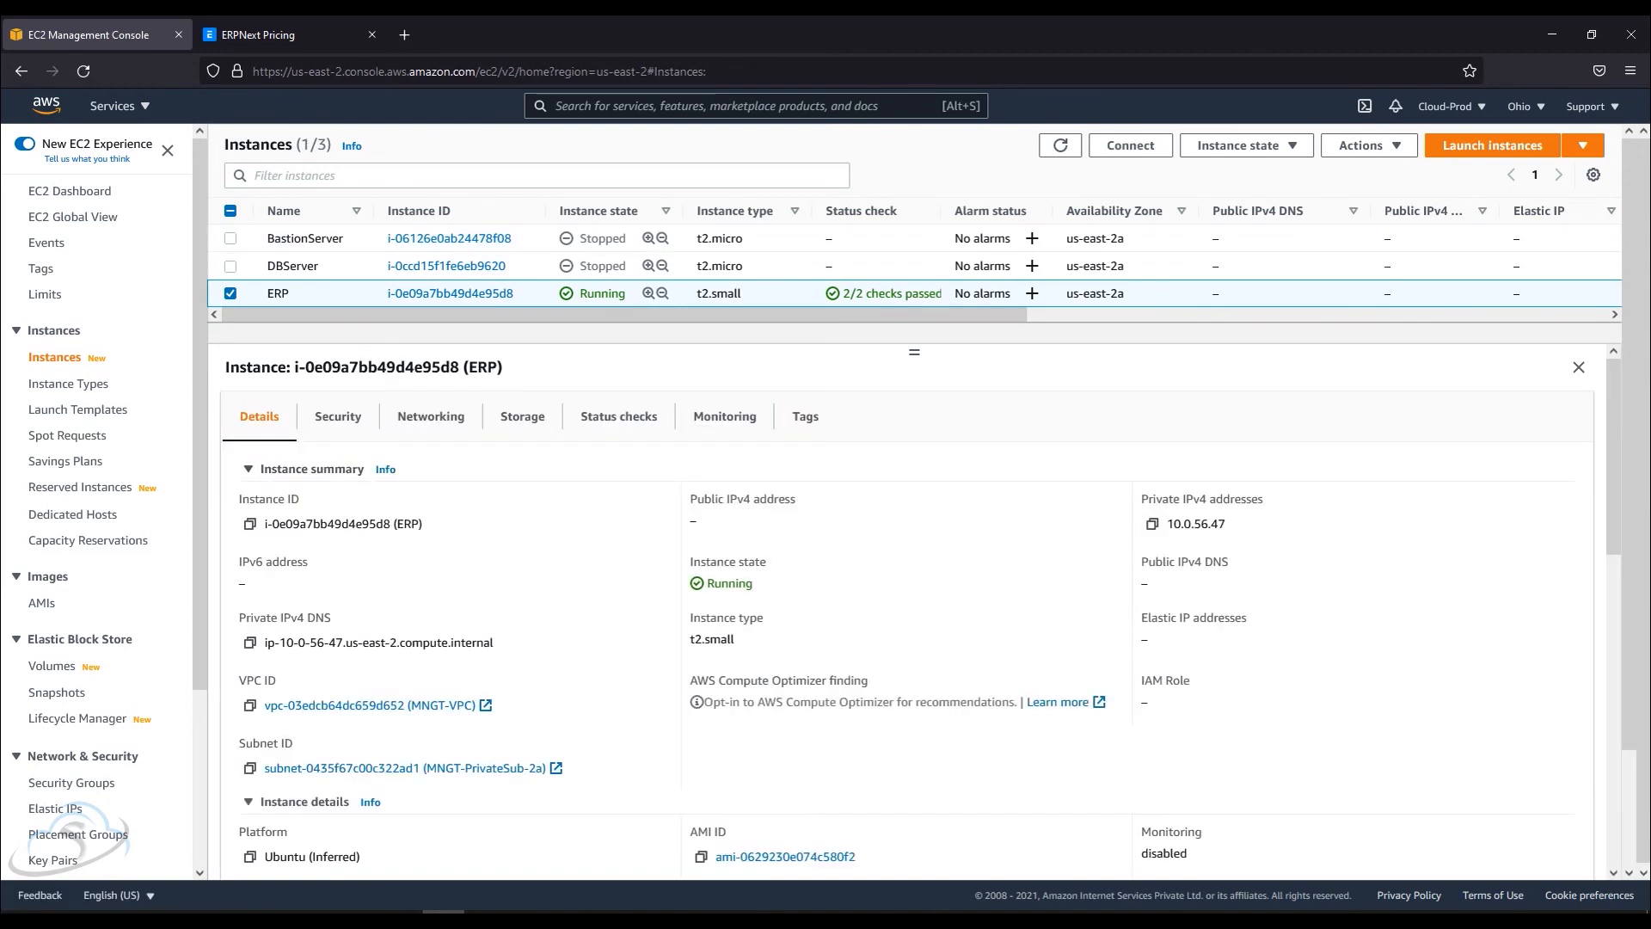